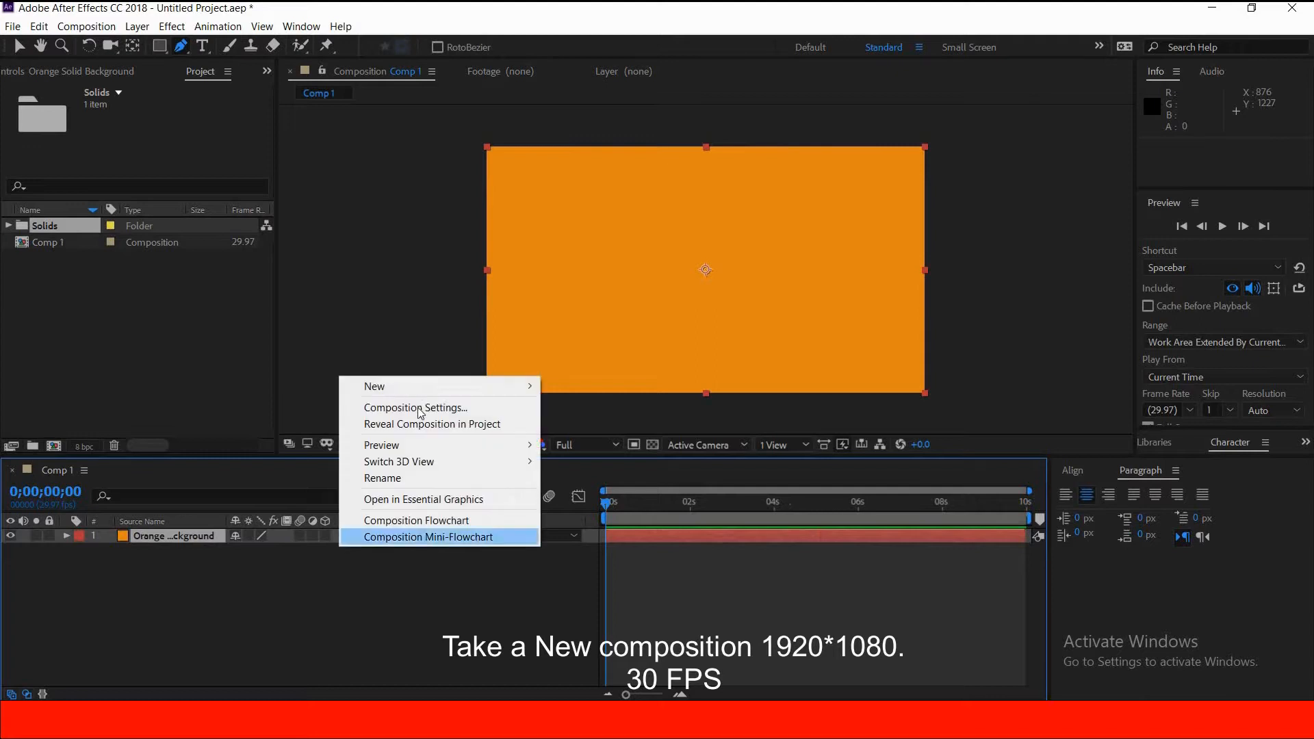
Add a new shape layer to Comp 1 and turn on the title/action safe guides
{"action": "mouse_move", "coordinate": [370, 378]}
{"action": "left_click", "coordinate": [595, 490]}
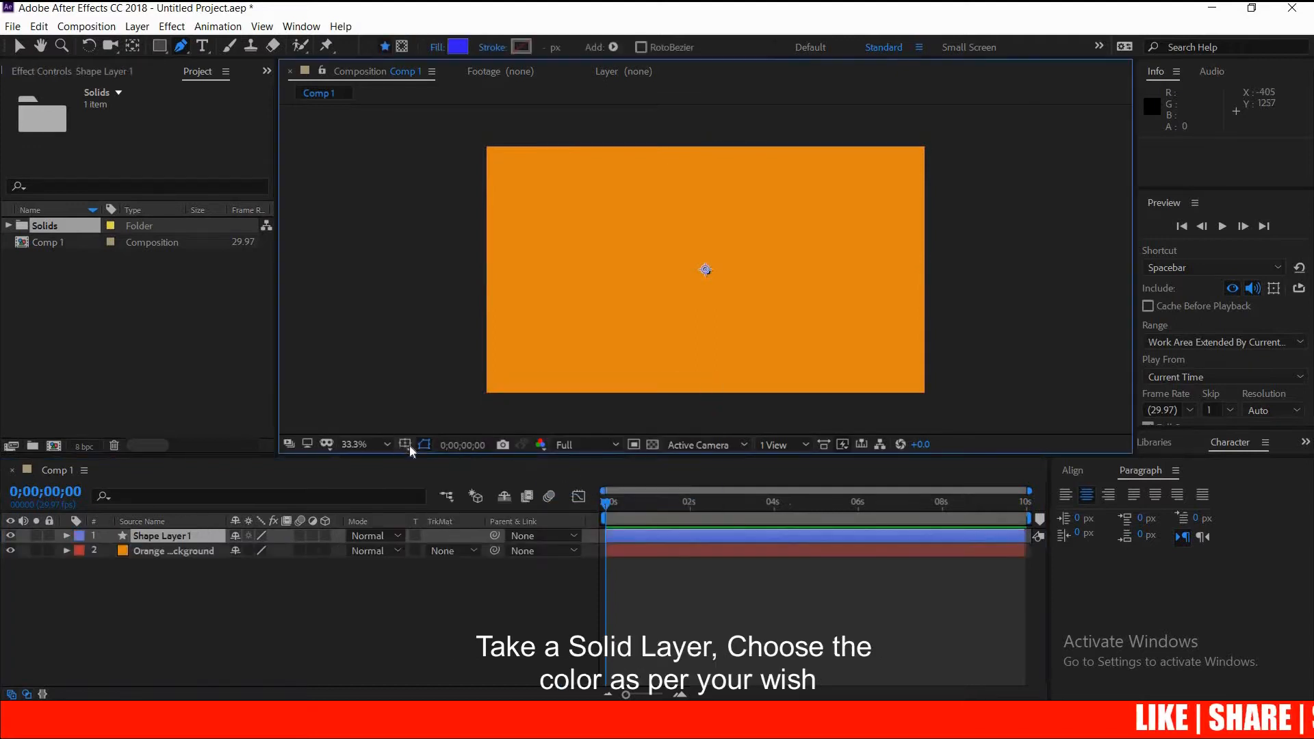
{"action": "left_click", "coordinate": [405, 445]}
{"action": "left_click", "coordinate": [466, 460]}
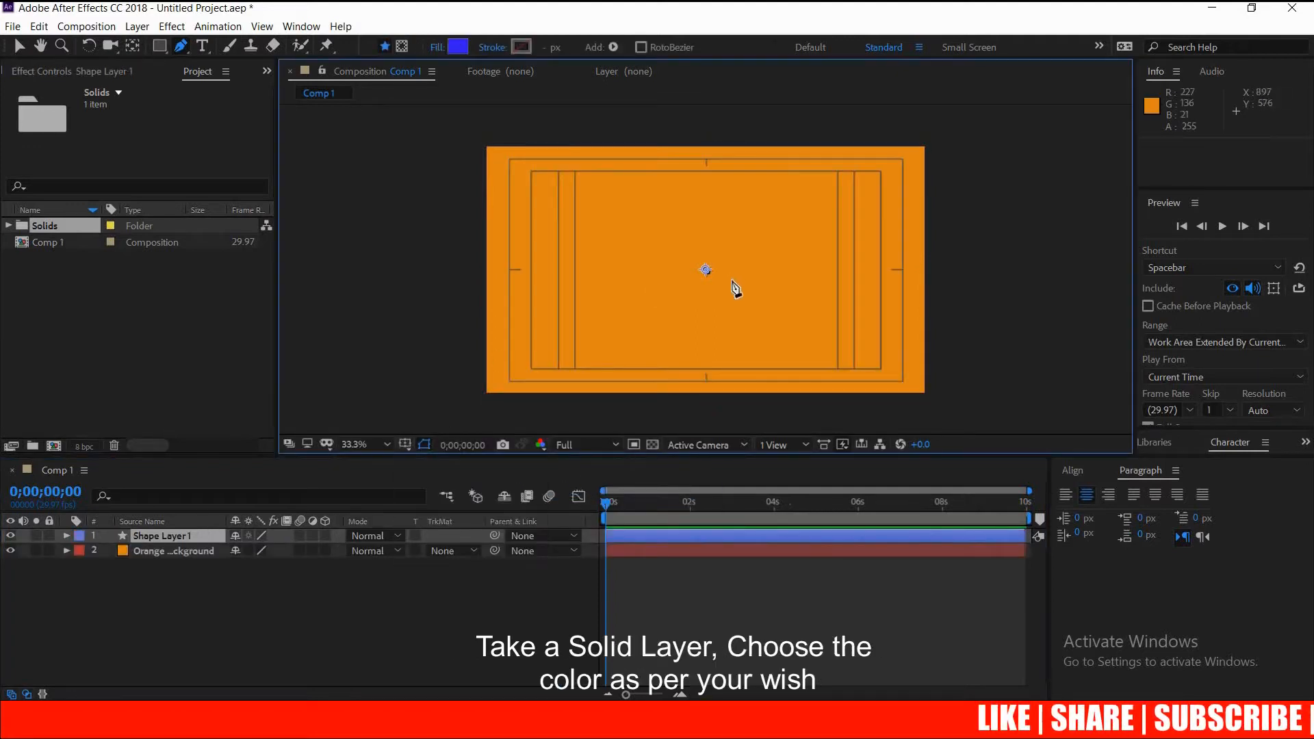
Draw a blue triangle from the top centre guide mark to both lower title-safe corners and scale its layer to 92.0, 157.0%
{"action": "left_click", "coordinate": [707, 161]}
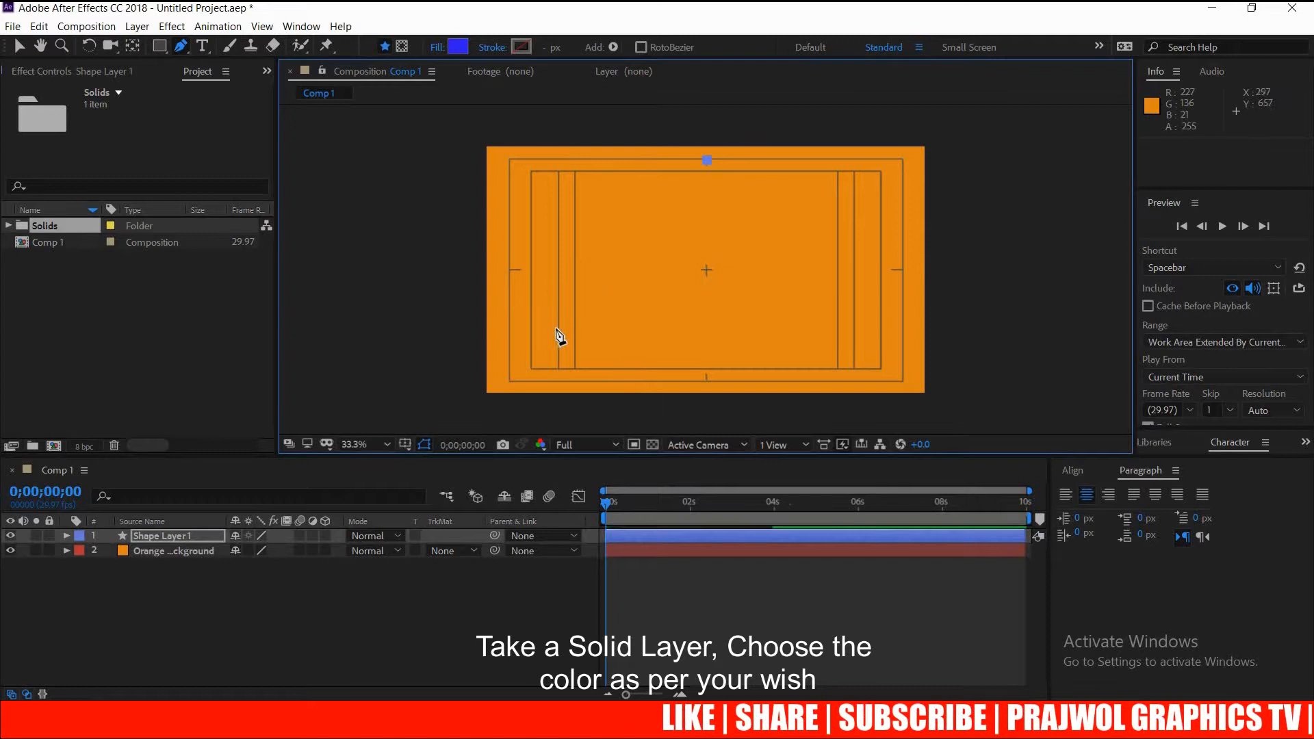
{"action": "left_click", "coordinate": [532, 369]}
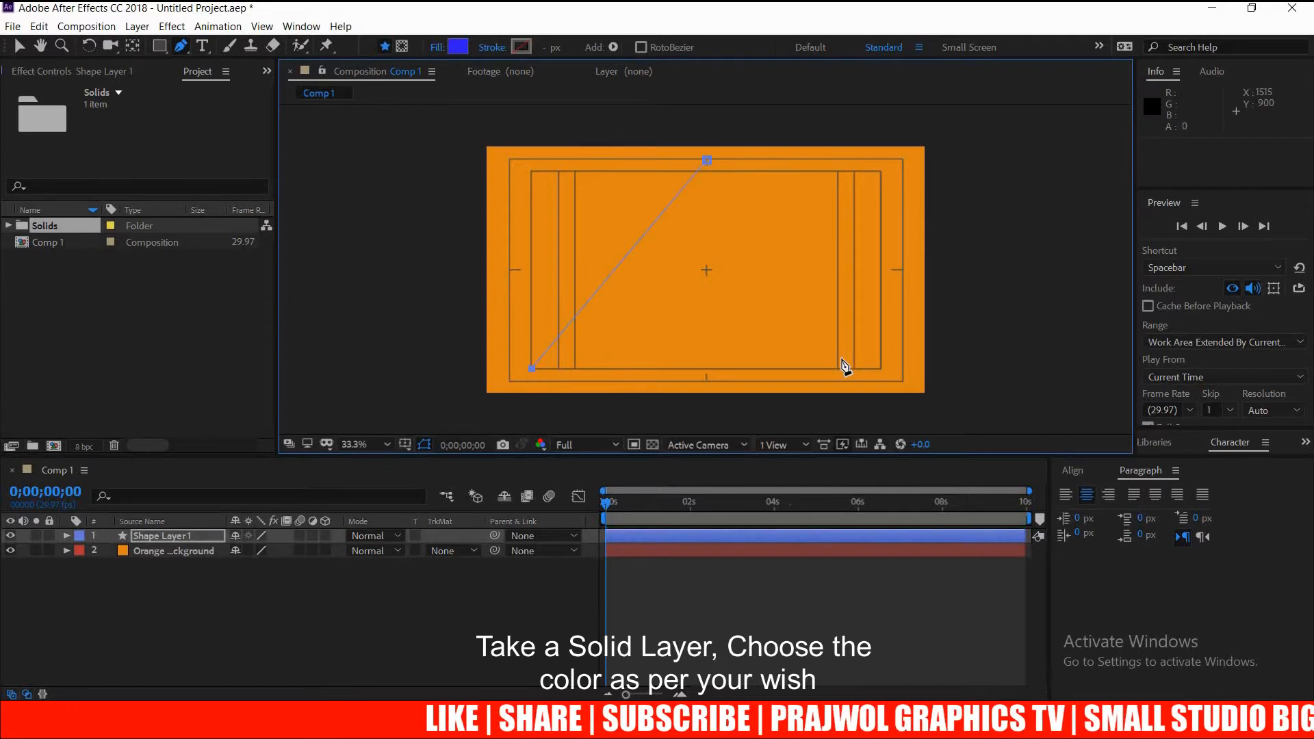
{"action": "left_click", "coordinate": [882, 369]}
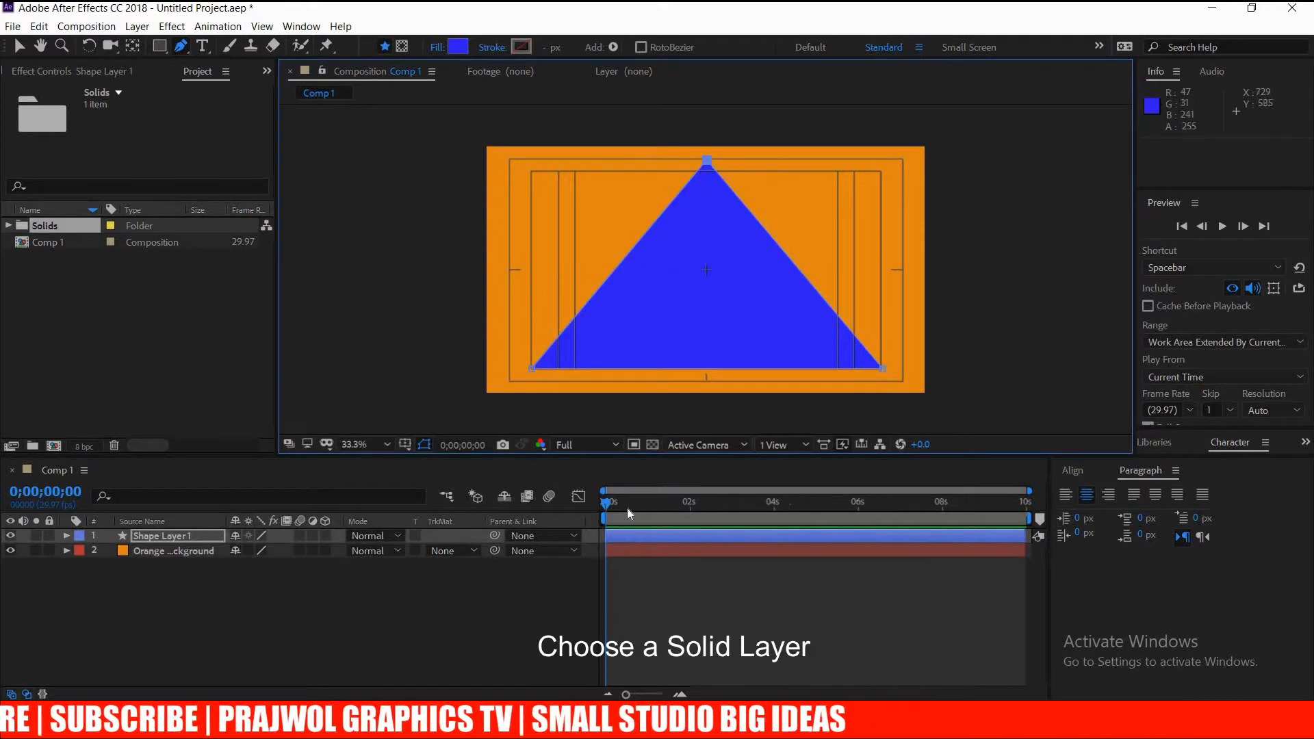
{"action": "key", "text": "s"}
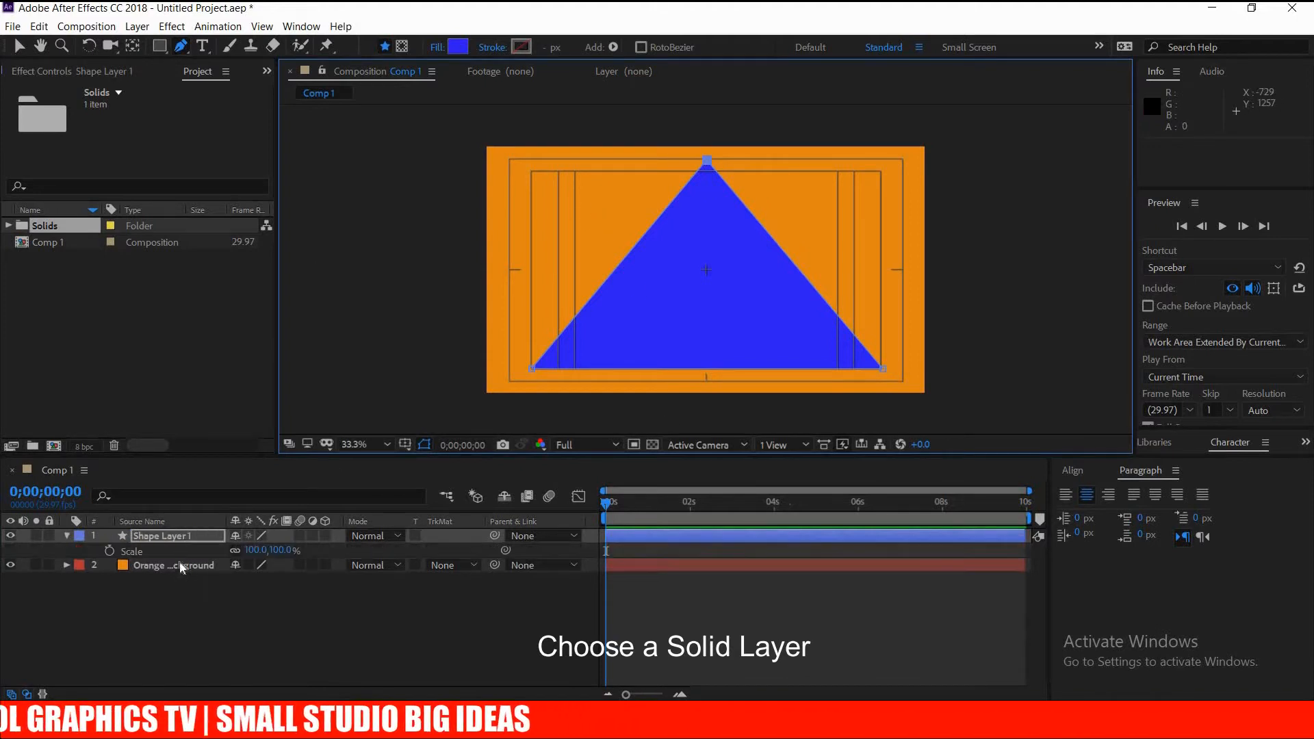
{"action": "left_click_drag", "start_coordinate": [253, 552], "coordinate": [286, 552]}
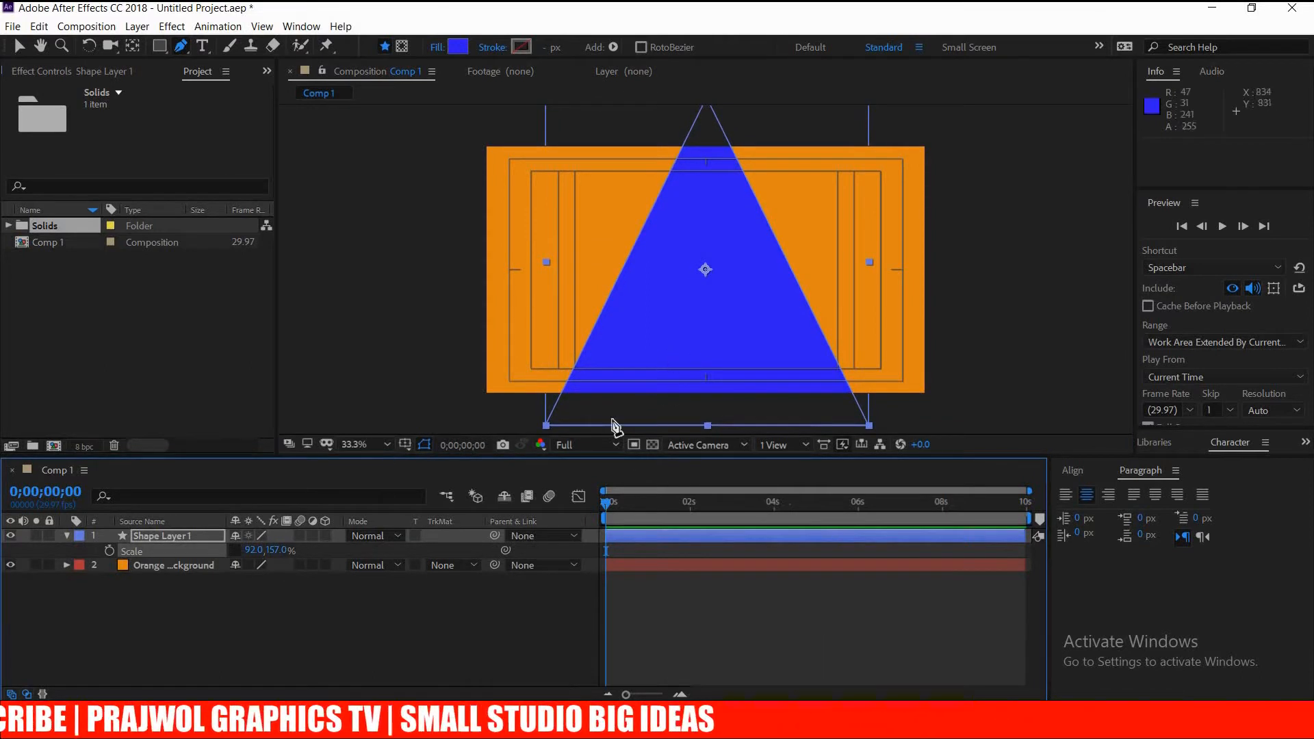
Keyframe the triangle's position at 0;00;00;00 with 960.0, 1878.0, below the frame
{"action": "key", "text": "p"}
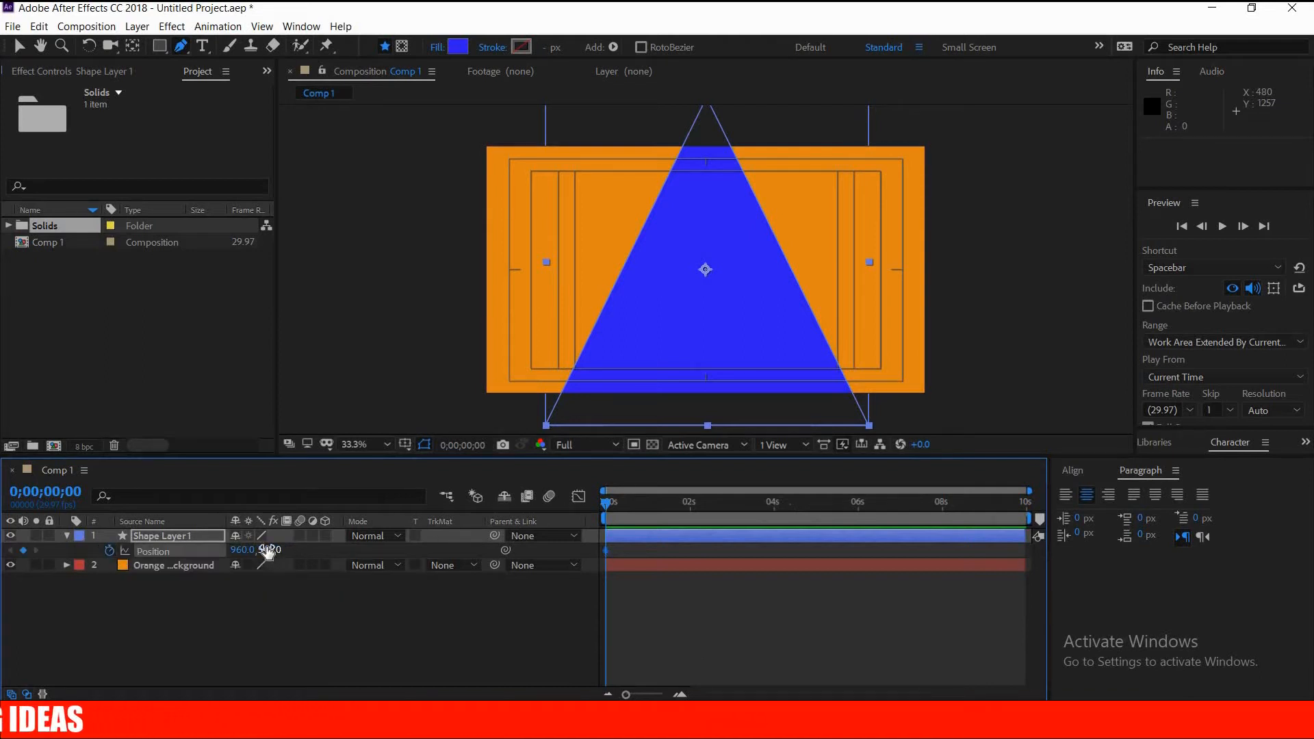
{"action": "left_click_drag", "start_coordinate": [270, 550], "coordinate": [1309, 527]}
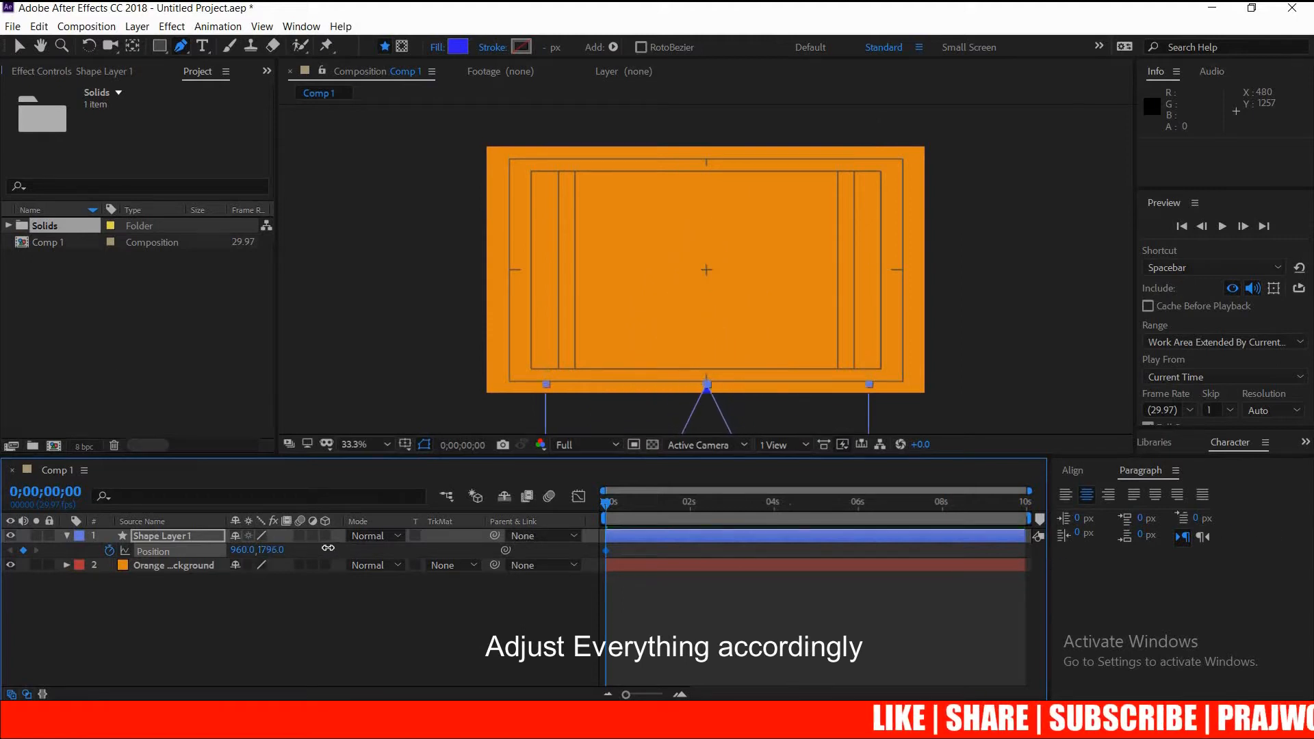
{"action": "left_click_drag", "start_coordinate": [353, 548], "coordinate": [393, 550]}
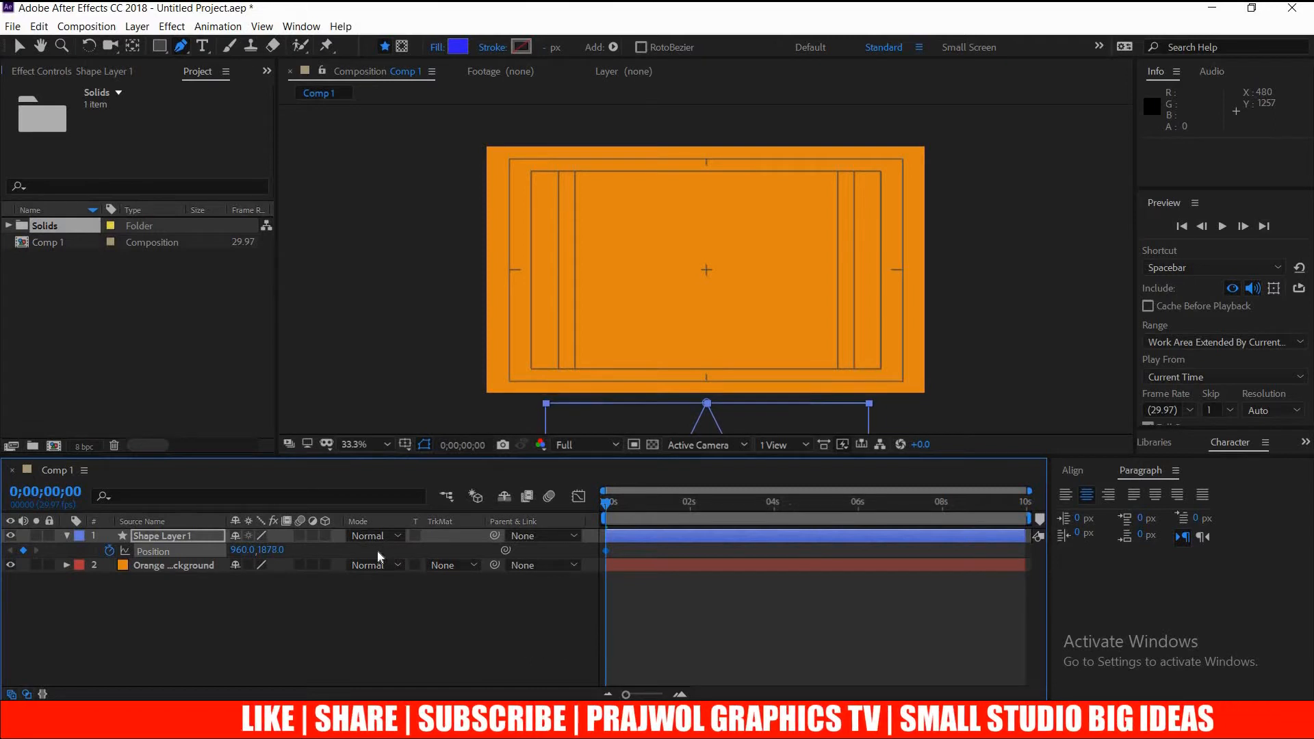
Add a position keyframe at 0;00;00;20 that raises the triangle to 960.0, 534.0
{"action": "left_click_drag", "start_coordinate": [1029, 491], "coordinate": [714, 509]}
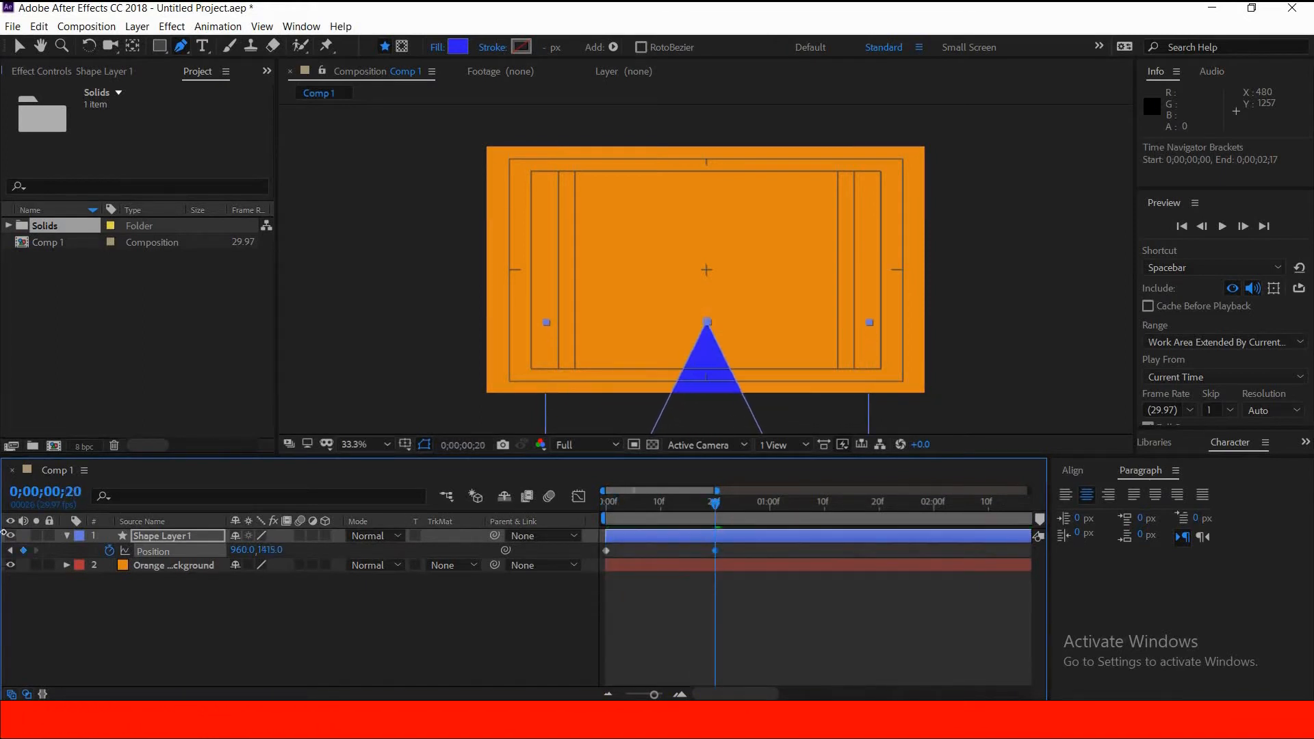
{"action": "left_click_drag", "start_coordinate": [271, 550], "coordinate": [297, 553]}
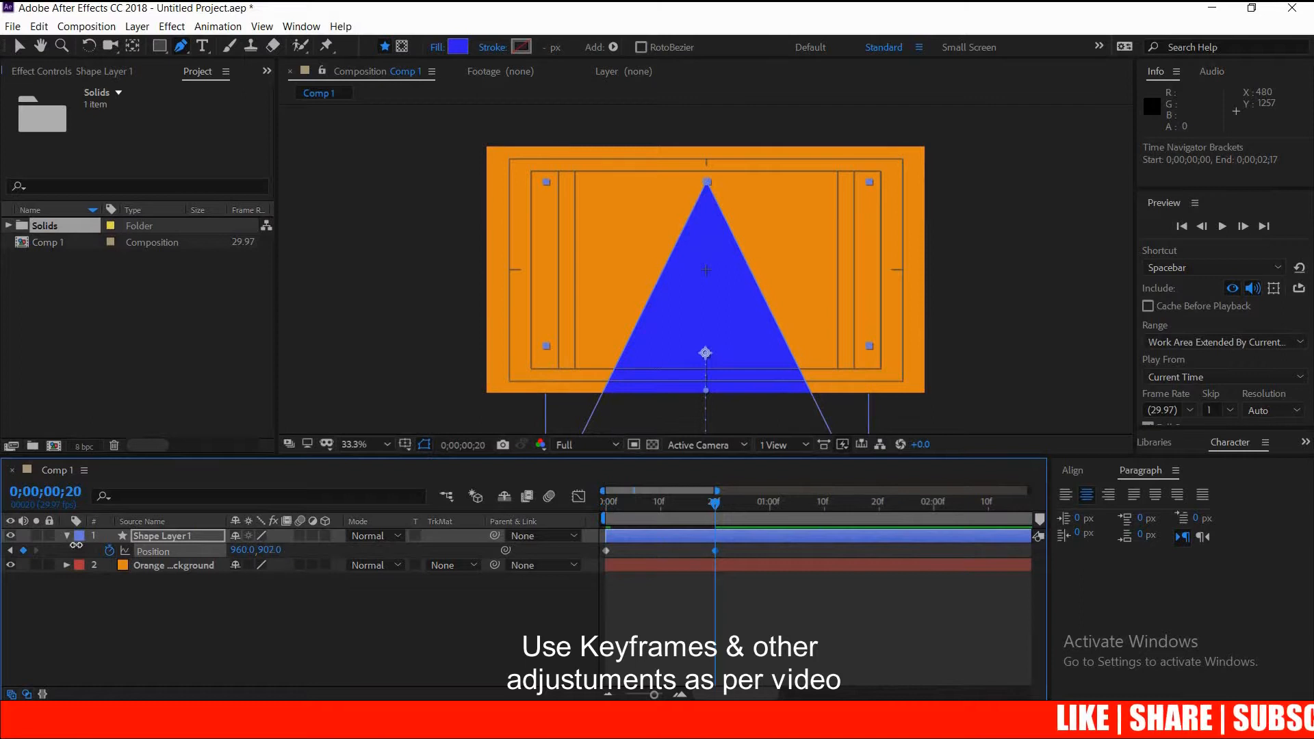
{"action": "left_click_drag", "start_coordinate": [76, 545], "coordinate": [207, 565]}
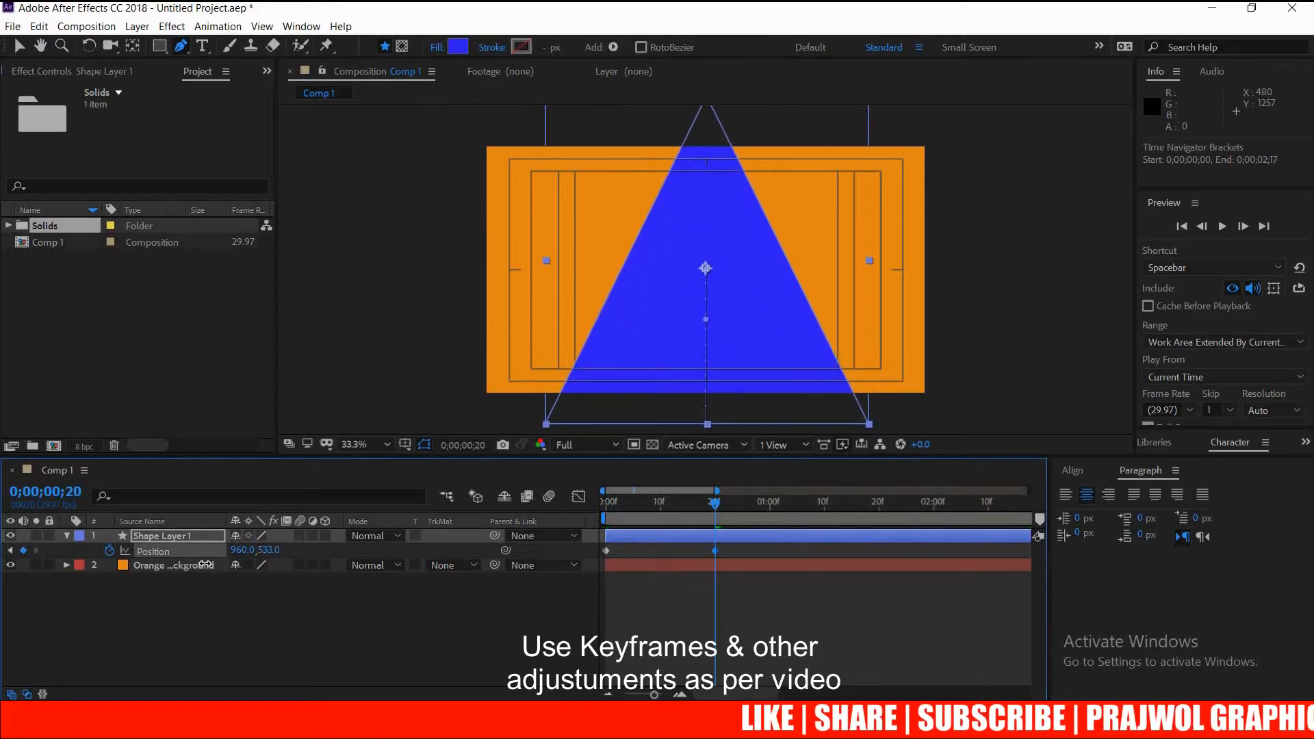
Apply Easy Ease to both position keyframes of Shape Layer 1
{"action": "left_click", "coordinate": [607, 552]}
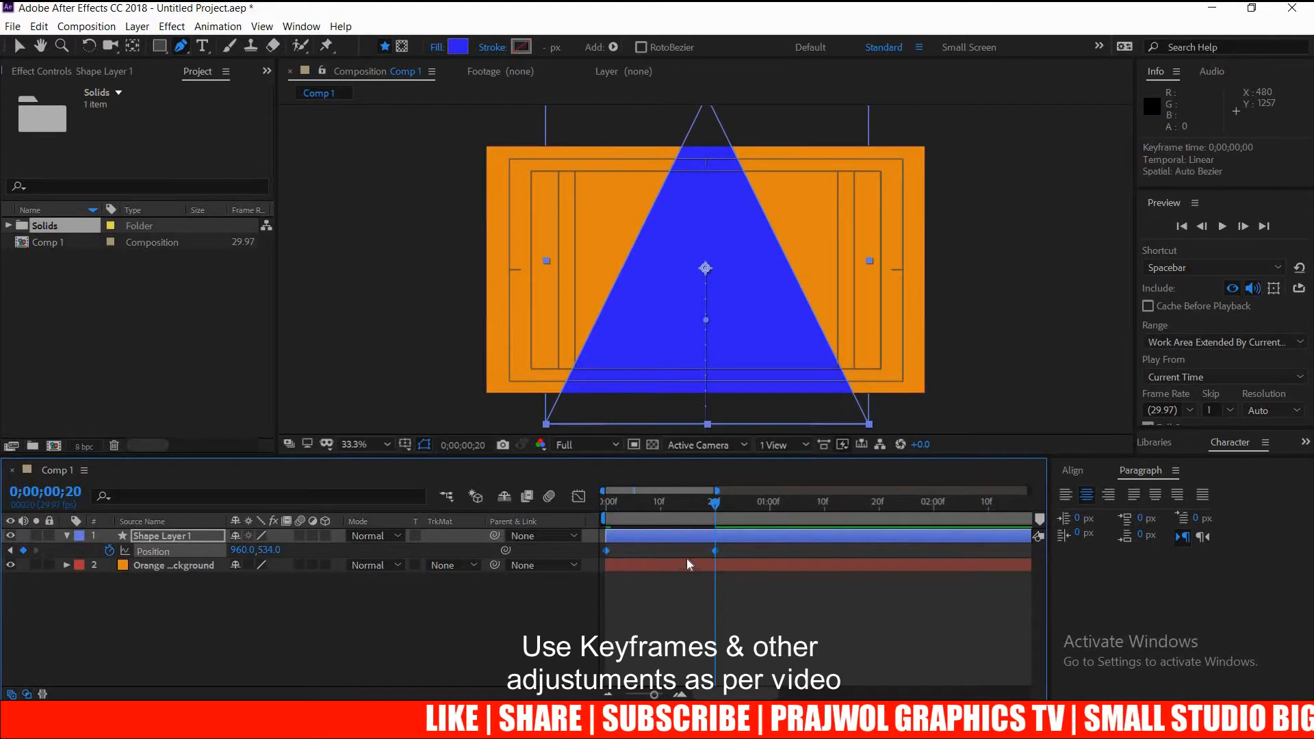
{"action": "right_click", "coordinate": [712, 550]}
{"action": "mouse_move", "coordinate": [787, 536]}
{"action": "left_click", "coordinate": [958, 590]}
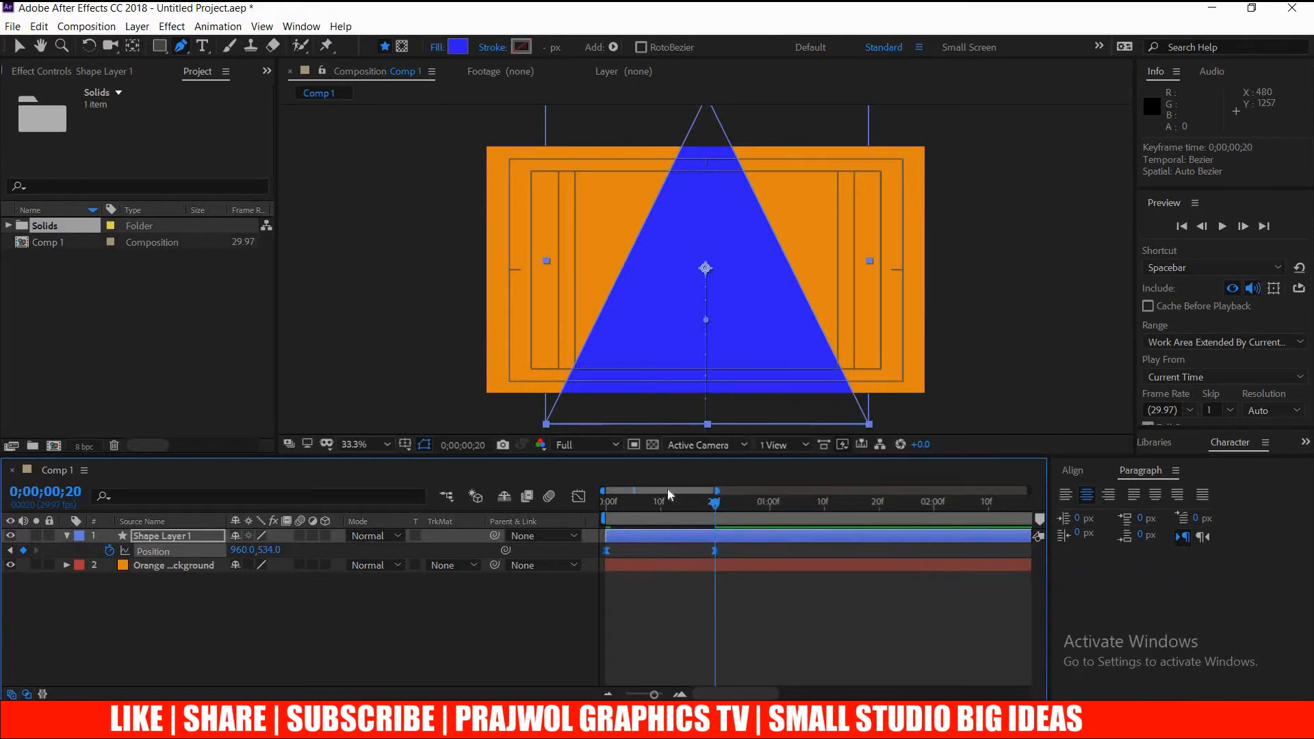
Lengthen the ease into the final position keyframe in the speed graph and preview the triangle's rise
{"action": "left_click_drag", "start_coordinate": [713, 502], "coordinate": [676, 539]}
{"action": "left_click", "coordinate": [578, 496]}
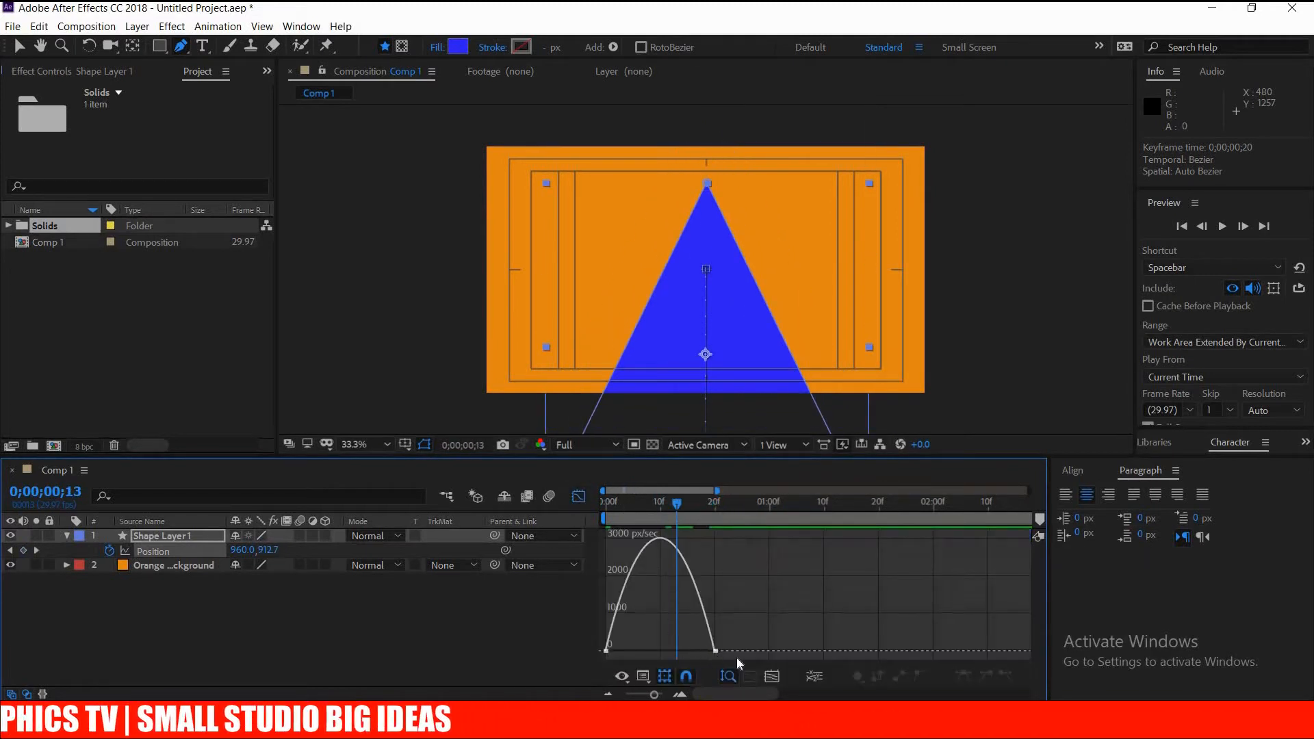
{"action": "left_click_drag", "start_coordinate": [696, 652], "coordinate": [670, 652]}
{"action": "left_click_drag", "start_coordinate": [585, 507], "coordinate": [677, 519]}
{"action": "left_click", "coordinate": [580, 499]}
{"action": "left_click_drag", "start_coordinate": [564, 513], "coordinate": [712, 528]}
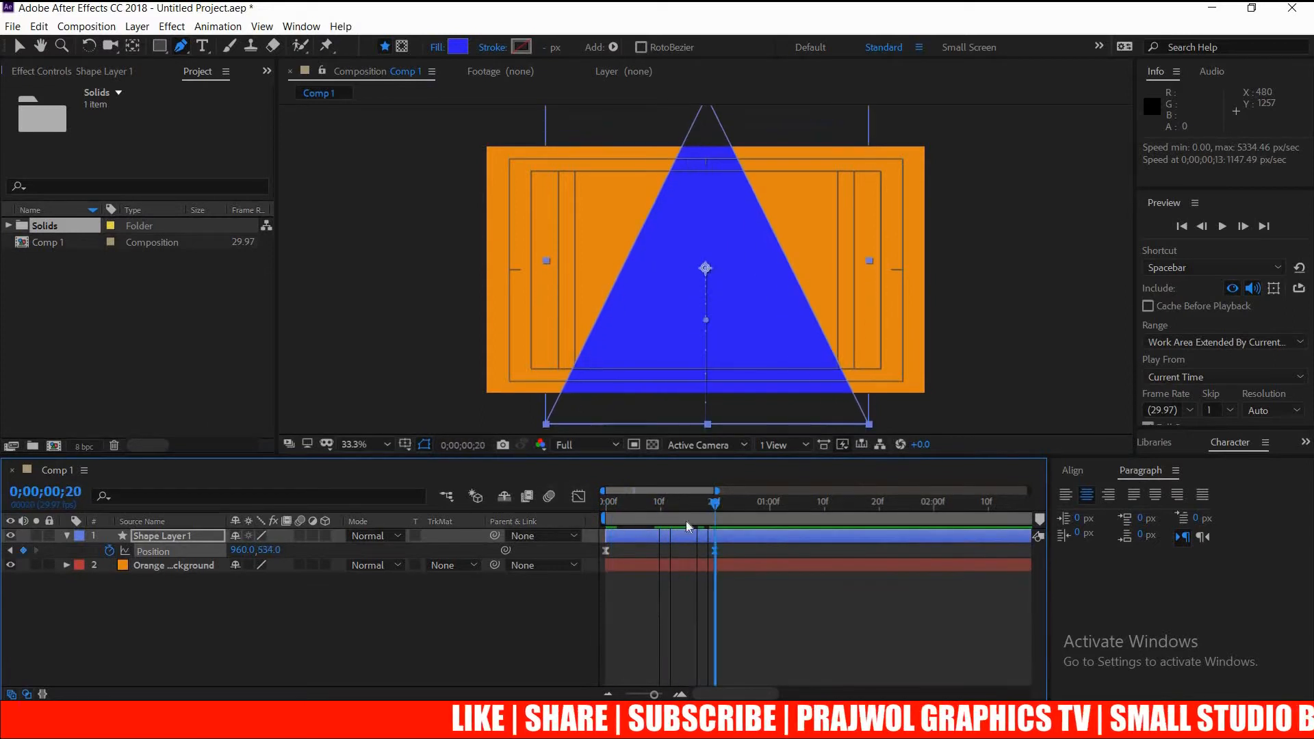
Duplicate Shape Layer 1 twice and stack the copies below it, with Shape Layer 2 above Shape Layer 3
{"action": "left_click", "coordinate": [68, 535]}
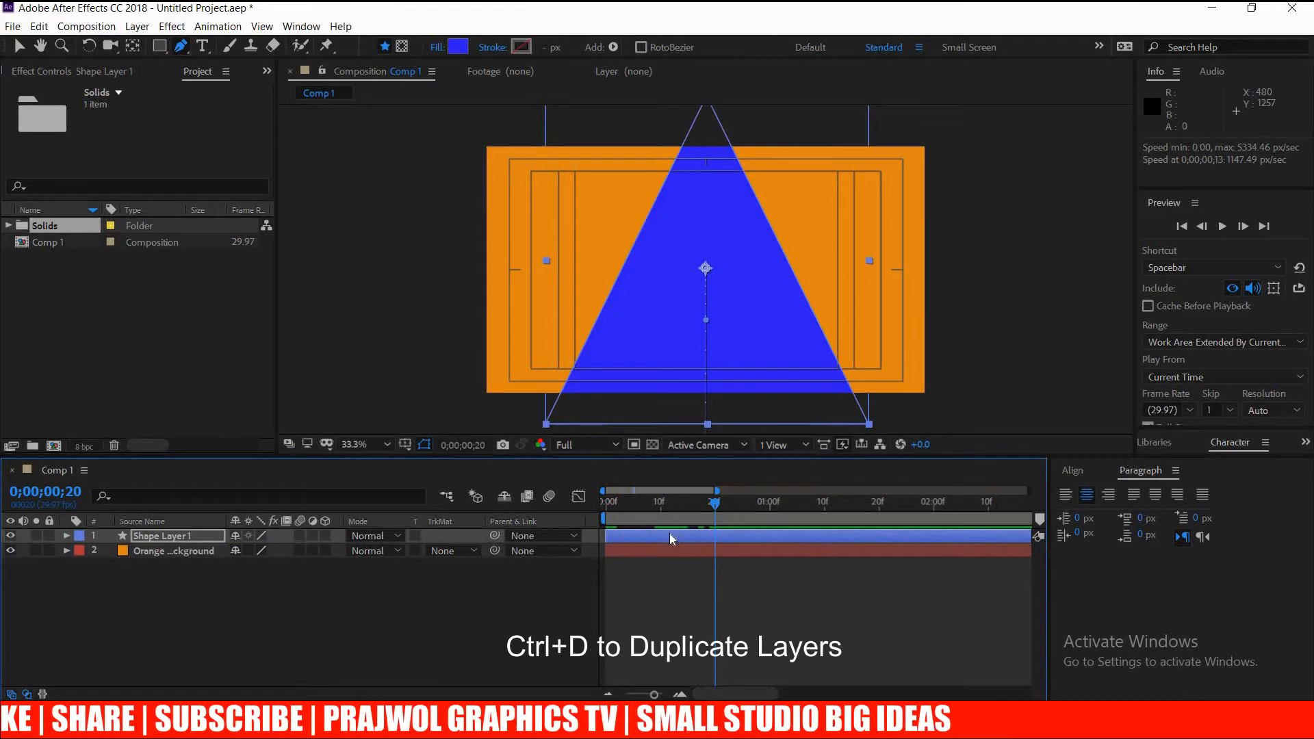
{"action": "key", "text": "ctrl+d"}
{"action": "key", "text": "ctrl+d"}
{"action": "left_click", "coordinate": [191, 551], "text": "shift"}
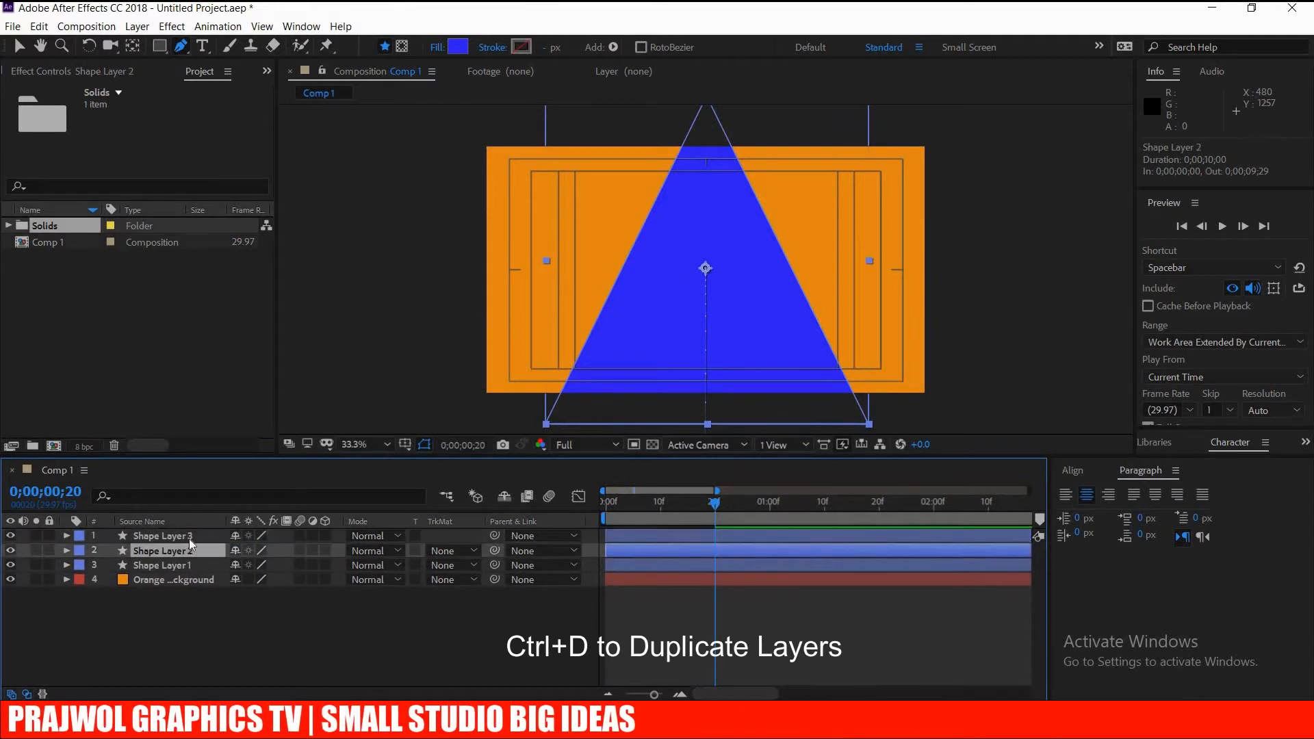
{"action": "mouse_move", "coordinate": [190, 552]}
{"action": "left_mouse_down"}
{"action": "mouse_move", "coordinate": [186, 571]}
{"action": "mouse_move", "coordinate": [189, 550]}
{"action": "left_mouse_up"}
{"action": "left_click", "coordinate": [185, 568]}
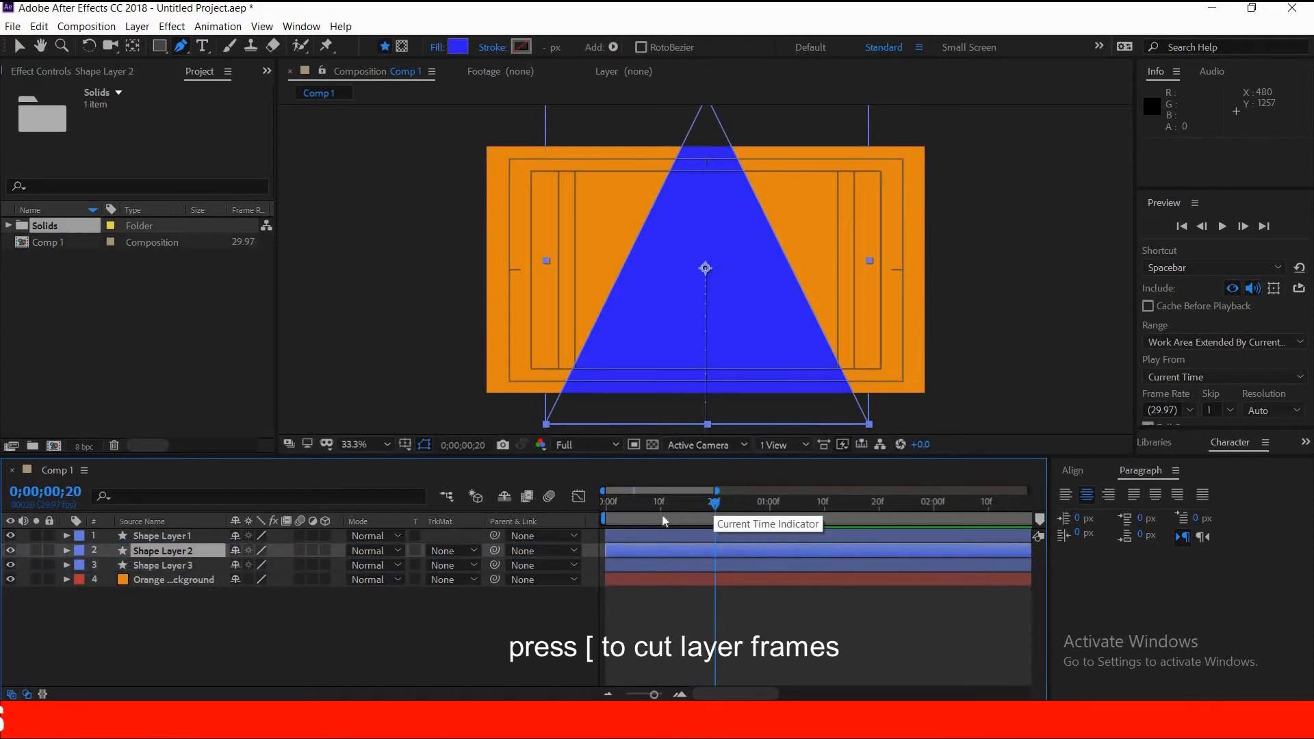
Move the start of Shape Layer 2 and Shape Layer 3 to 0;00;00;20
{"action": "left_click", "coordinate": [702, 566], "text": "shift"}
{"action": "key", "text": "bracketleft"}
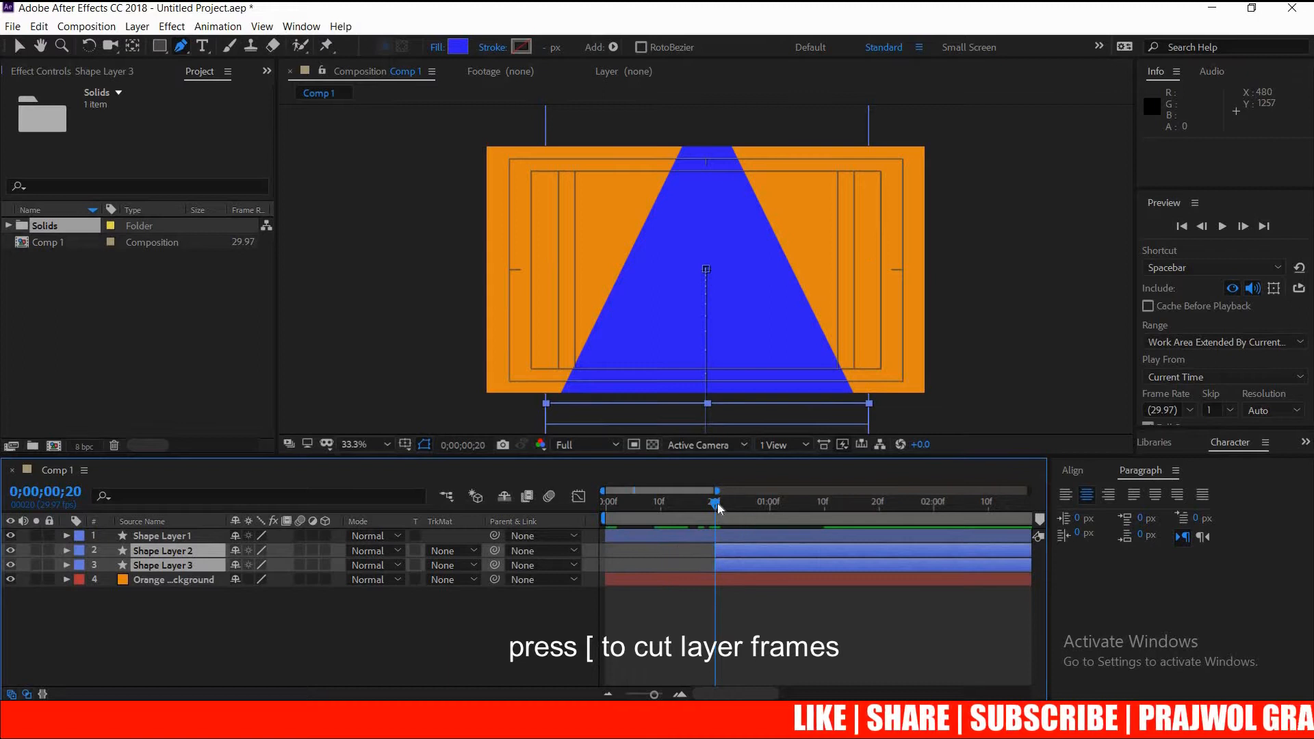
{"action": "mouse_move", "coordinate": [717, 503]}
{"action": "left_mouse_down"}
{"action": "mouse_move", "coordinate": [705, 508]}
{"action": "mouse_move", "coordinate": [717, 520]}
{"action": "left_mouse_up"}
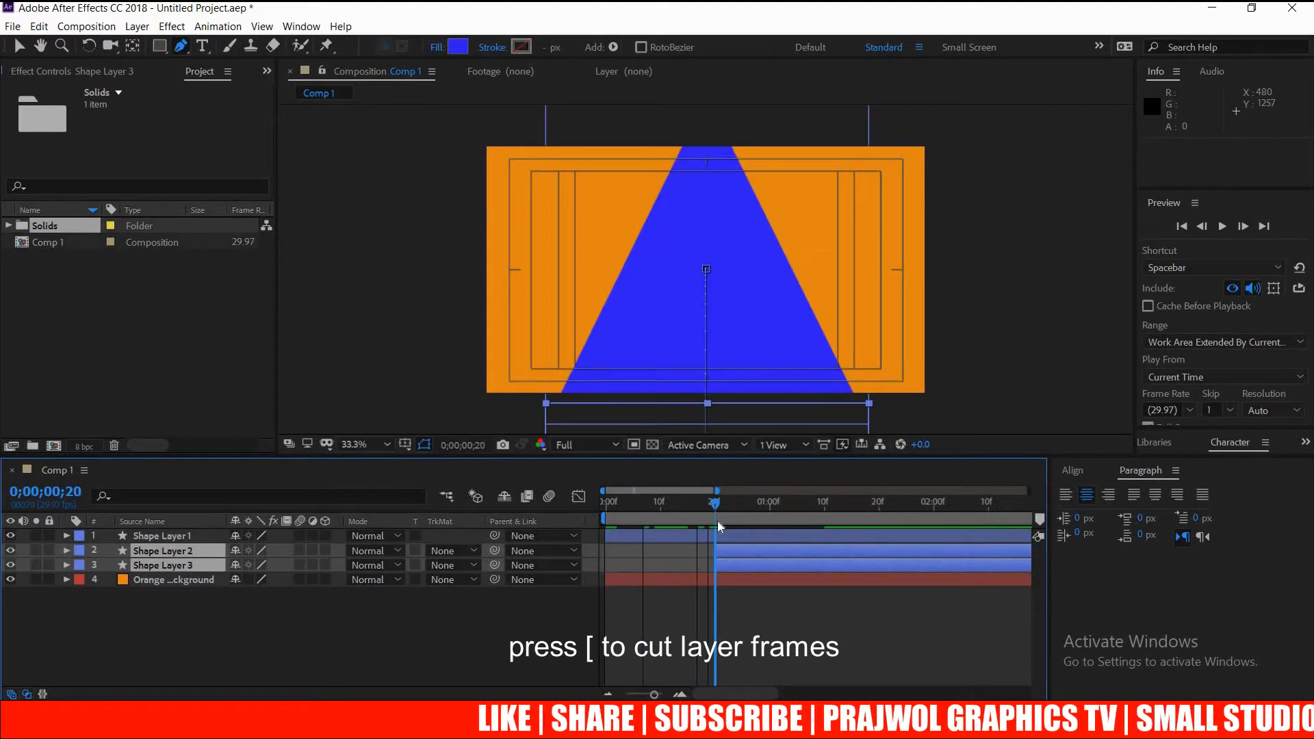
Link the scale proportions of Shape Layers 2 and 3 and enable motion blur on all three shape layers
{"action": "key", "text": "s"}
{"action": "left_click", "coordinate": [235, 565]}
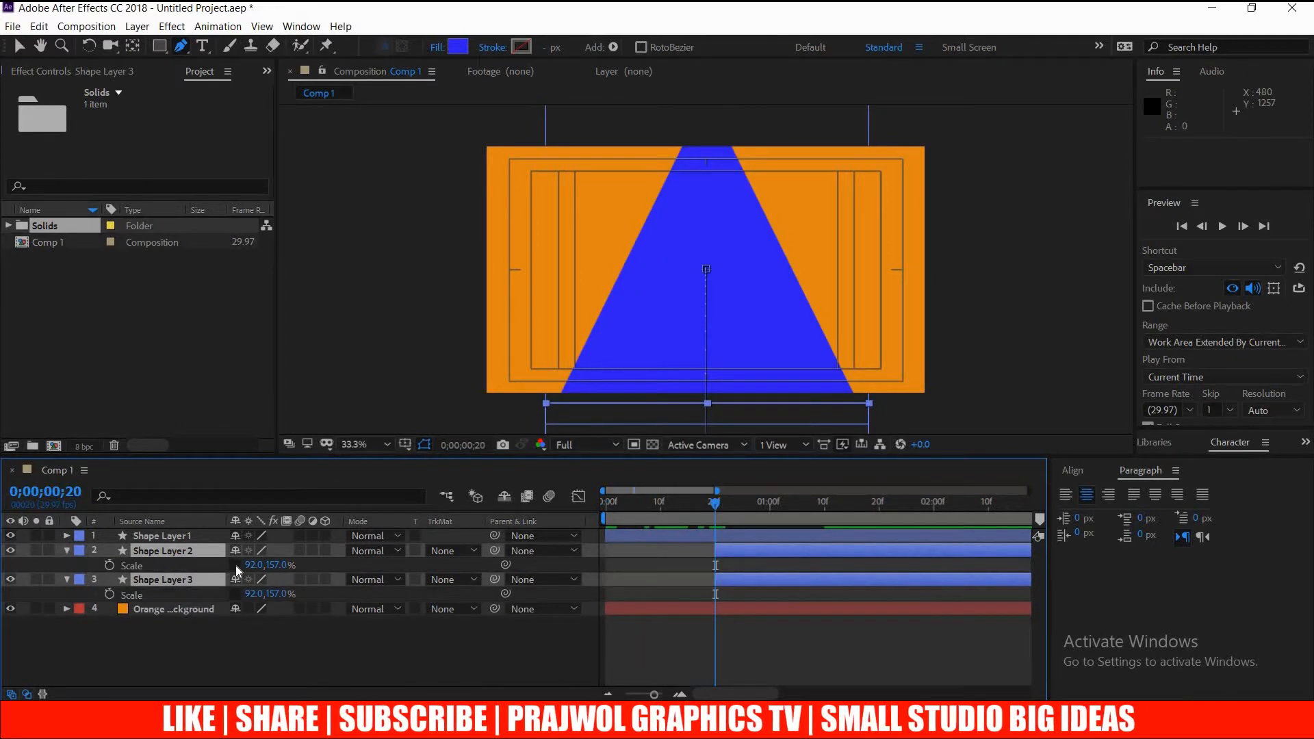
{"action": "left_click", "coordinate": [603, 512]}
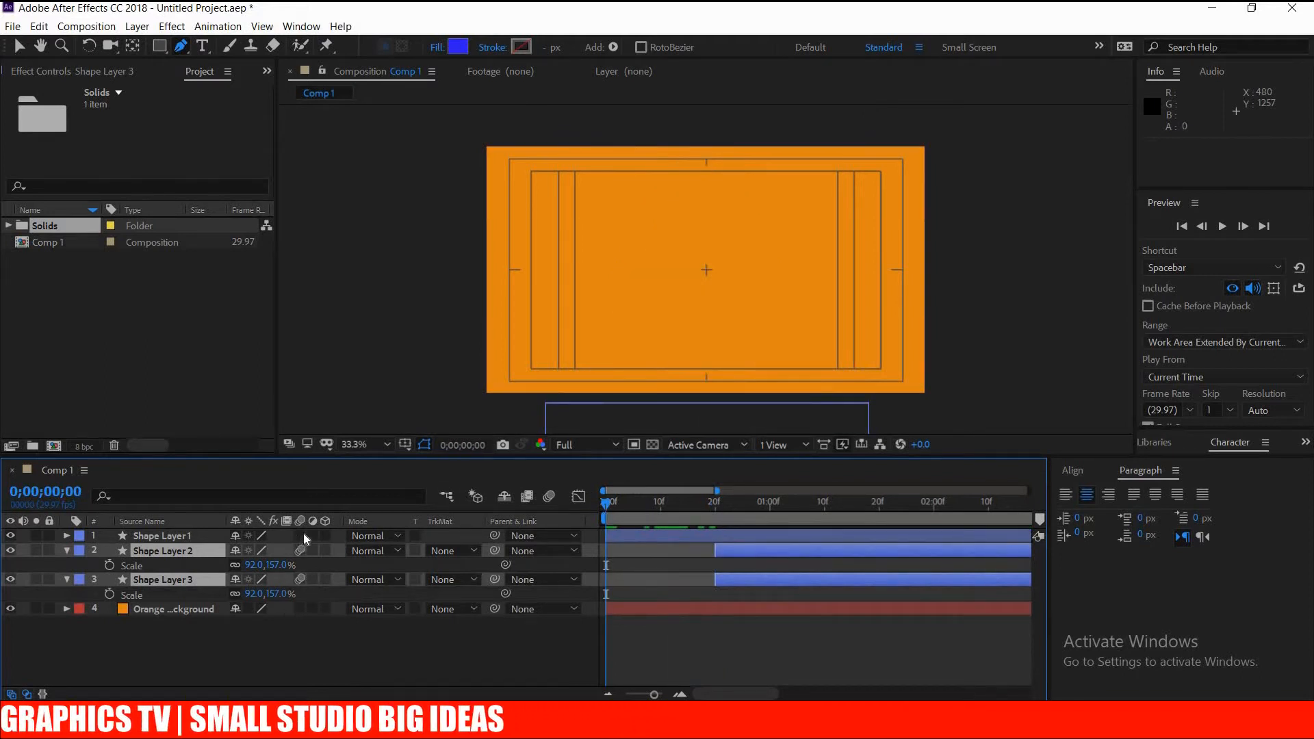
{"action": "left_click_drag", "start_coordinate": [611, 503], "coordinate": [719, 516]}
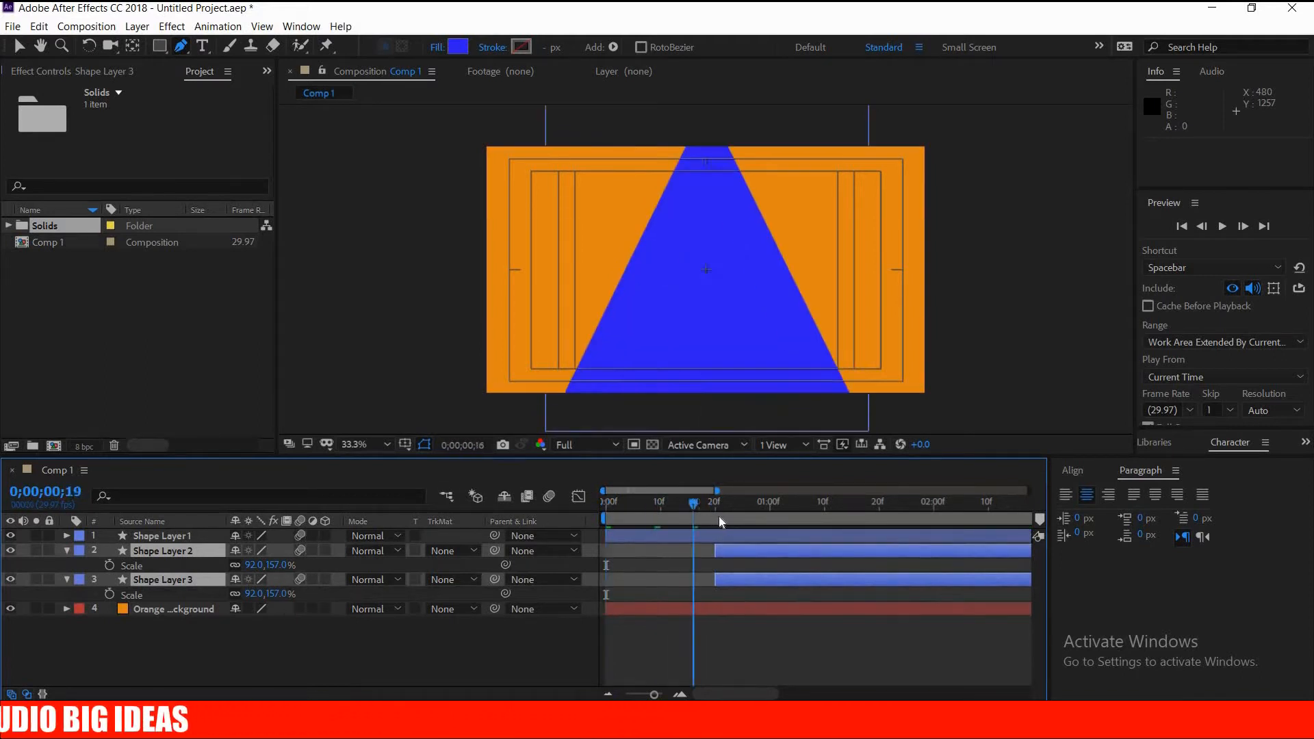
Keyframe Shape Layer 2's scale at 0;00;00;20 and enlarge it to about 153.0, 261.1% at 0;00;01;00
{"action": "left_click", "coordinate": [191, 653]}
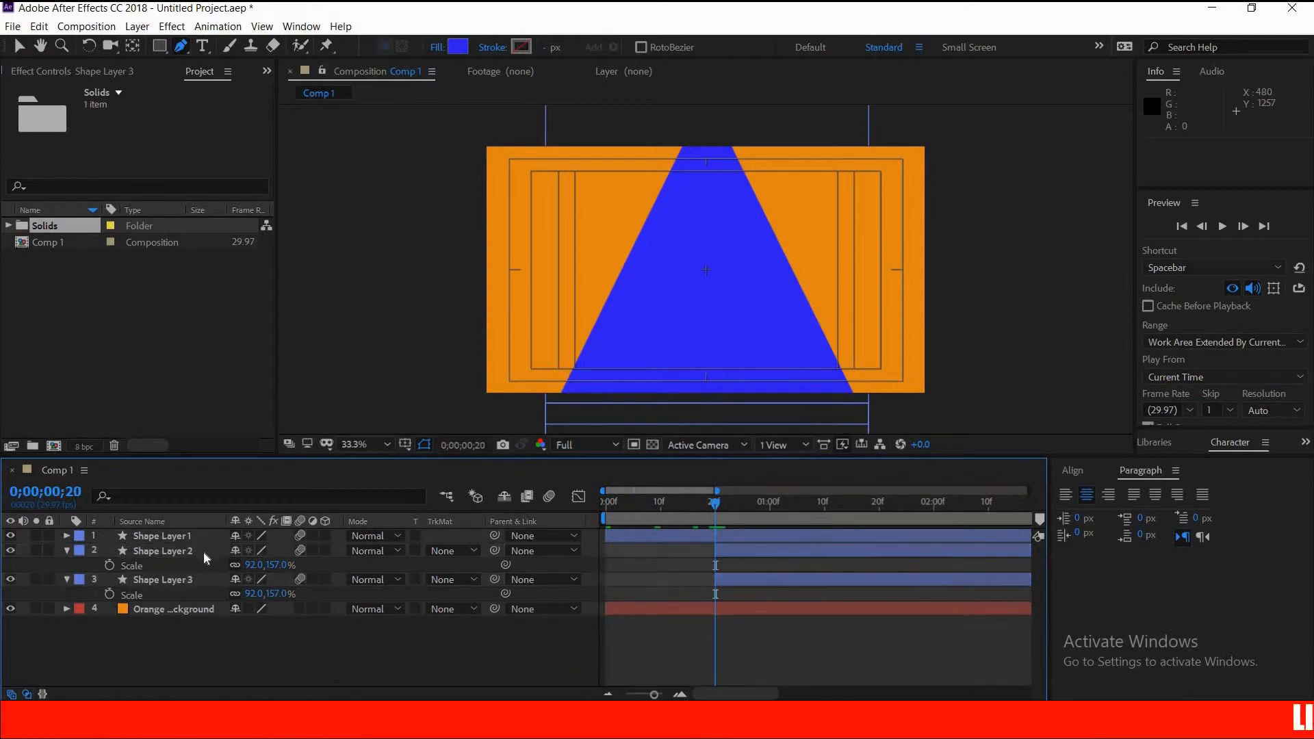
{"action": "left_click", "coordinate": [203, 552]}
{"action": "left_click", "coordinate": [109, 566]}
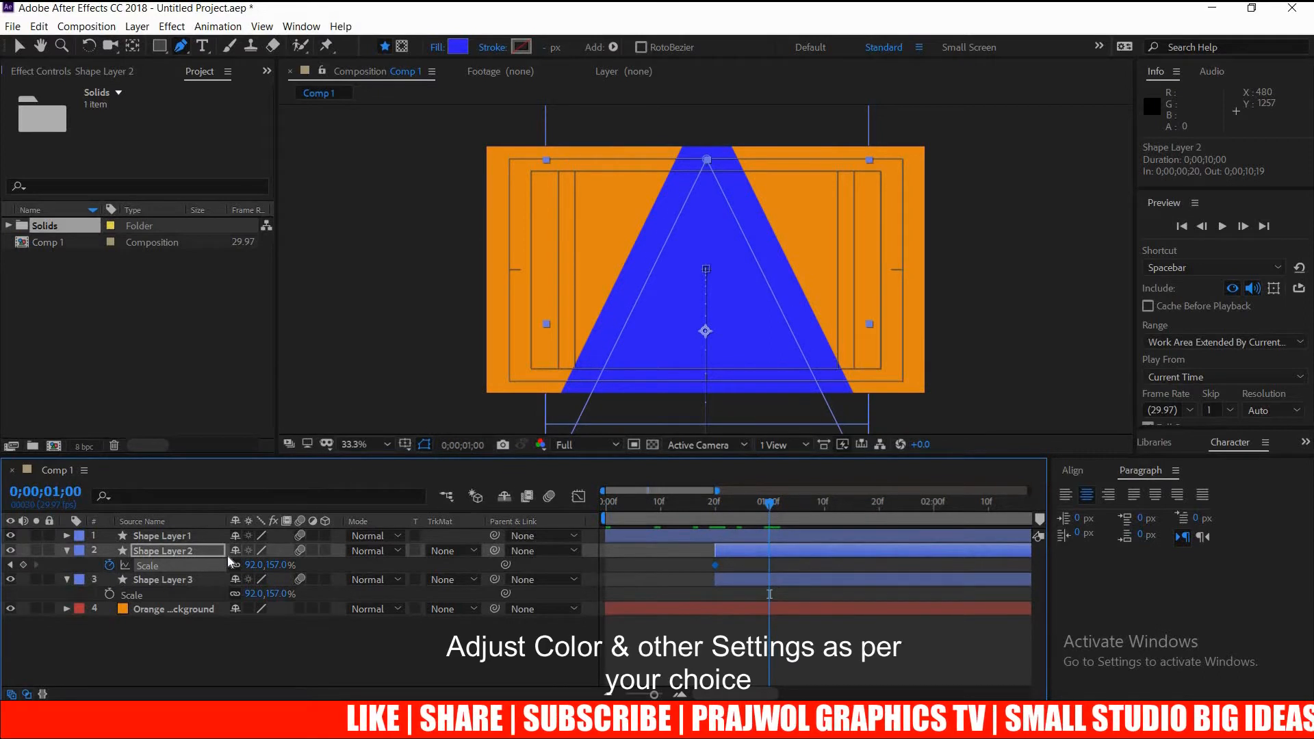
{"action": "left_click_drag", "start_coordinate": [264, 563], "coordinate": [502, 35]}
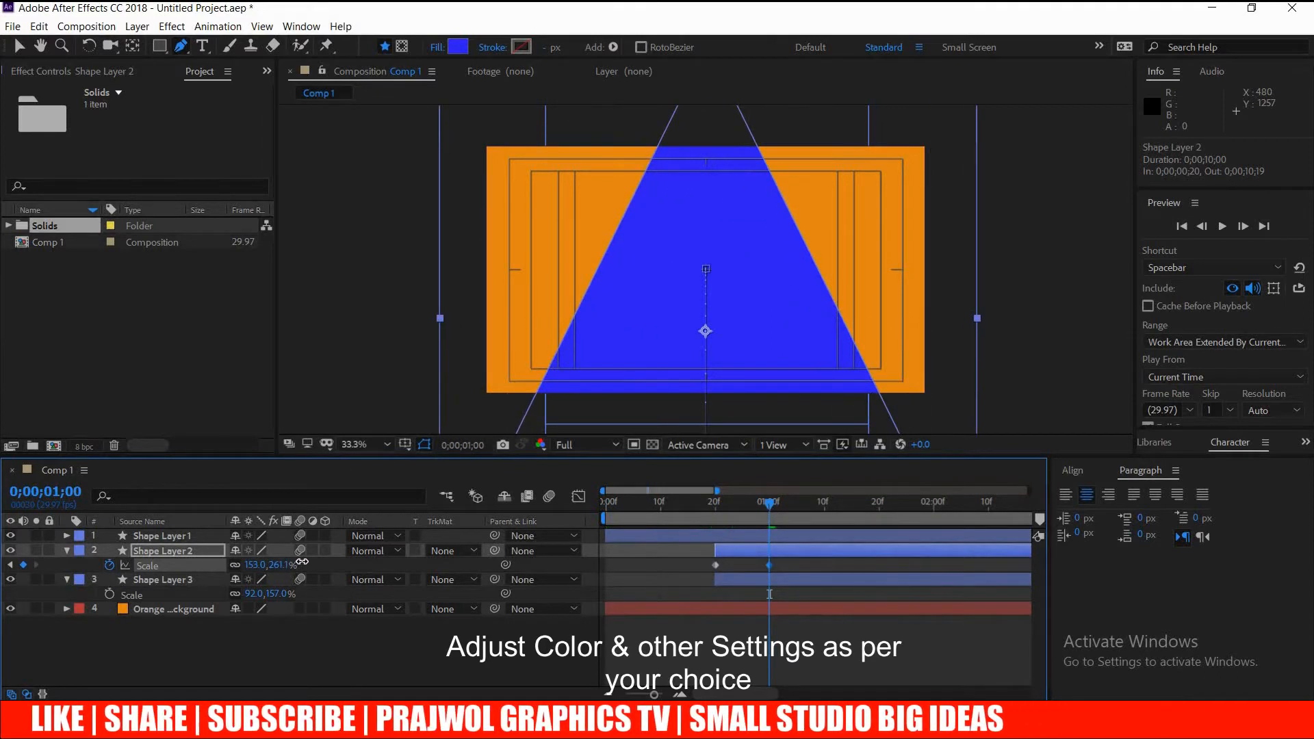
Change Shape Layer 2's fill to the orange-red colour E32D14
{"action": "left_click", "coordinate": [458, 47]}
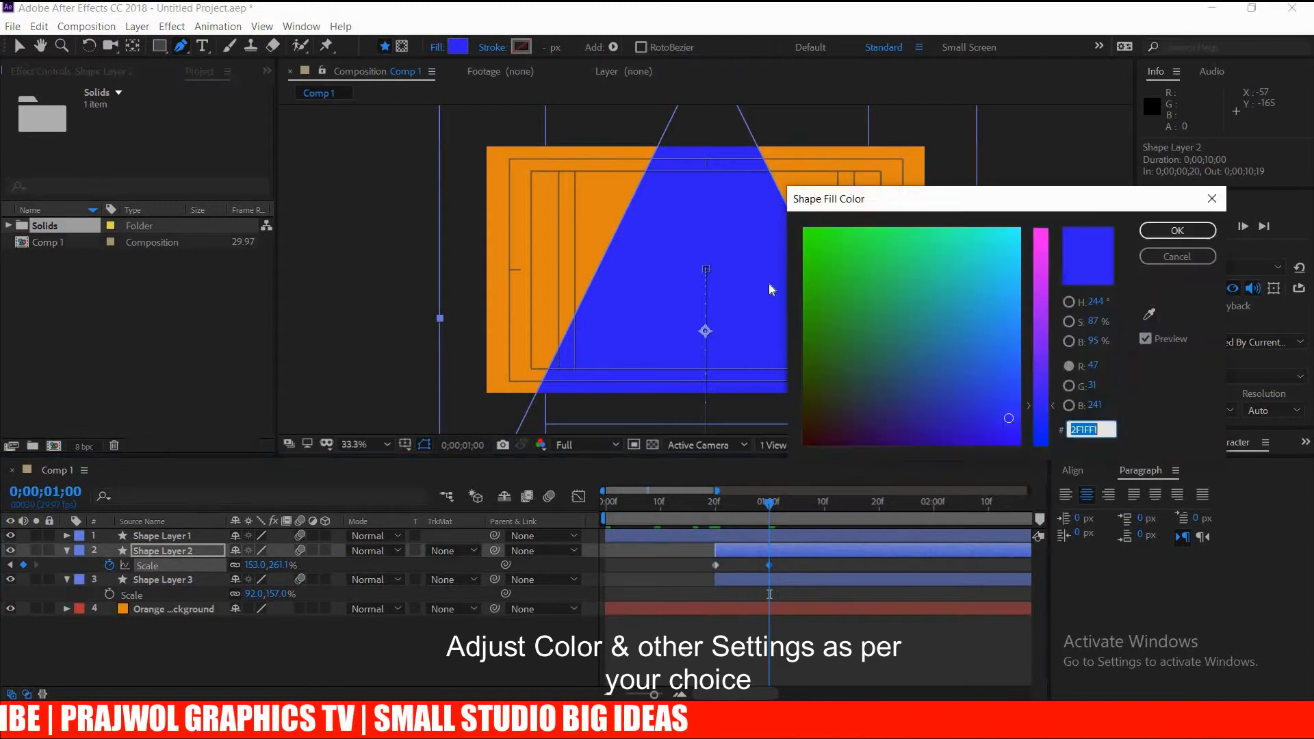
{"action": "left_click", "coordinate": [1041, 252]}
{"action": "left_click", "coordinate": [823, 422]}
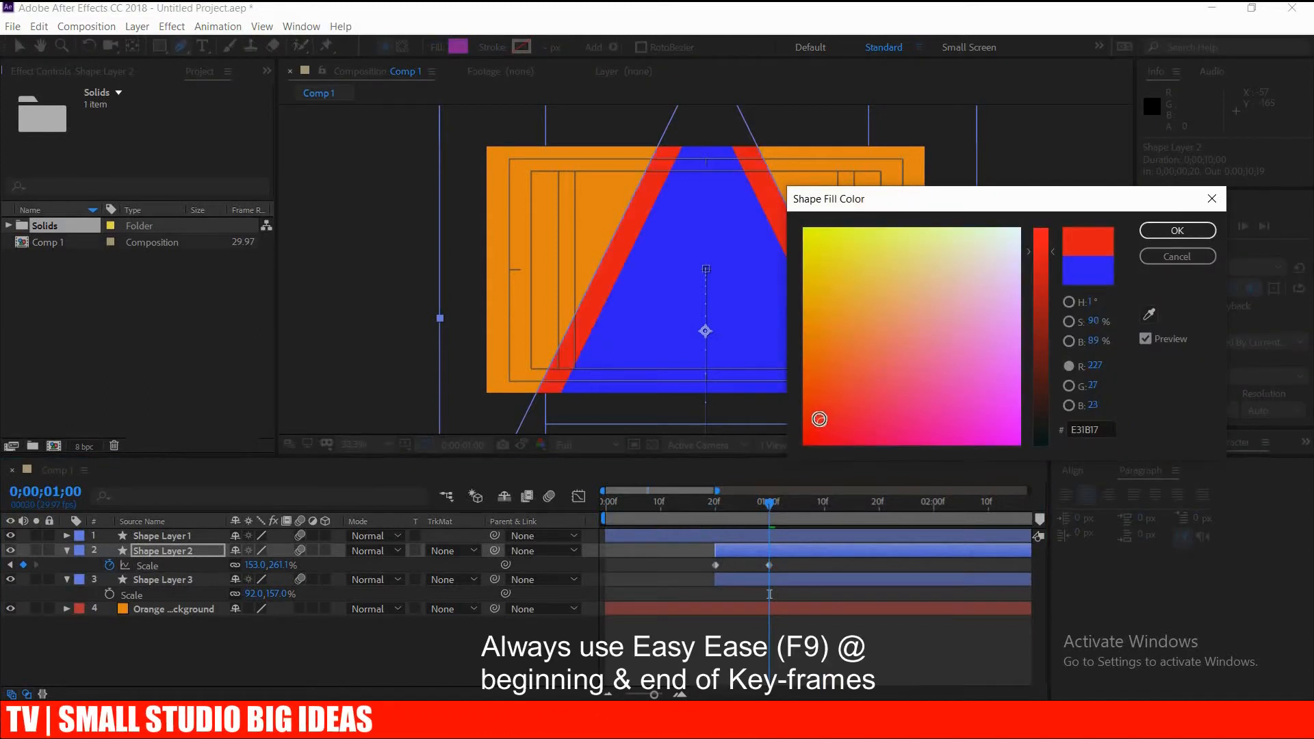
{"action": "left_click_drag", "start_coordinate": [825, 380], "coordinate": [812, 380]}
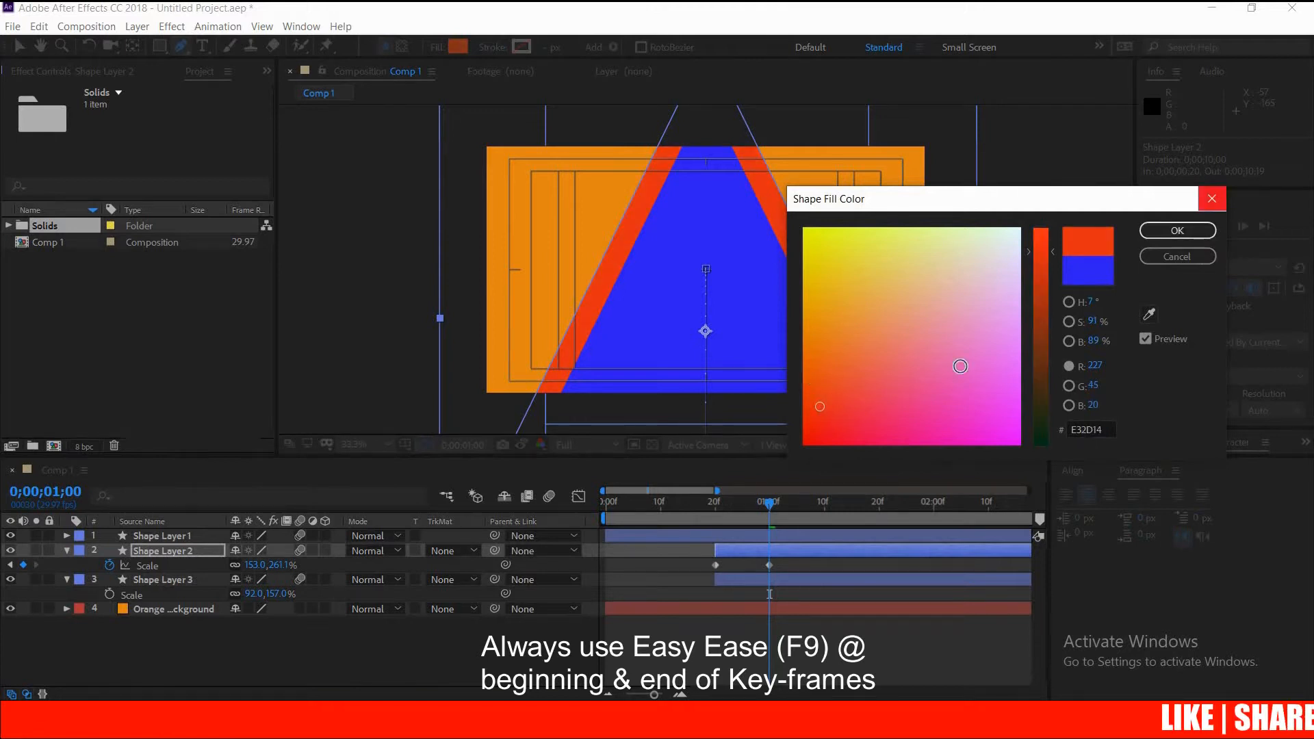
{"action": "left_click", "coordinate": [1198, 236]}
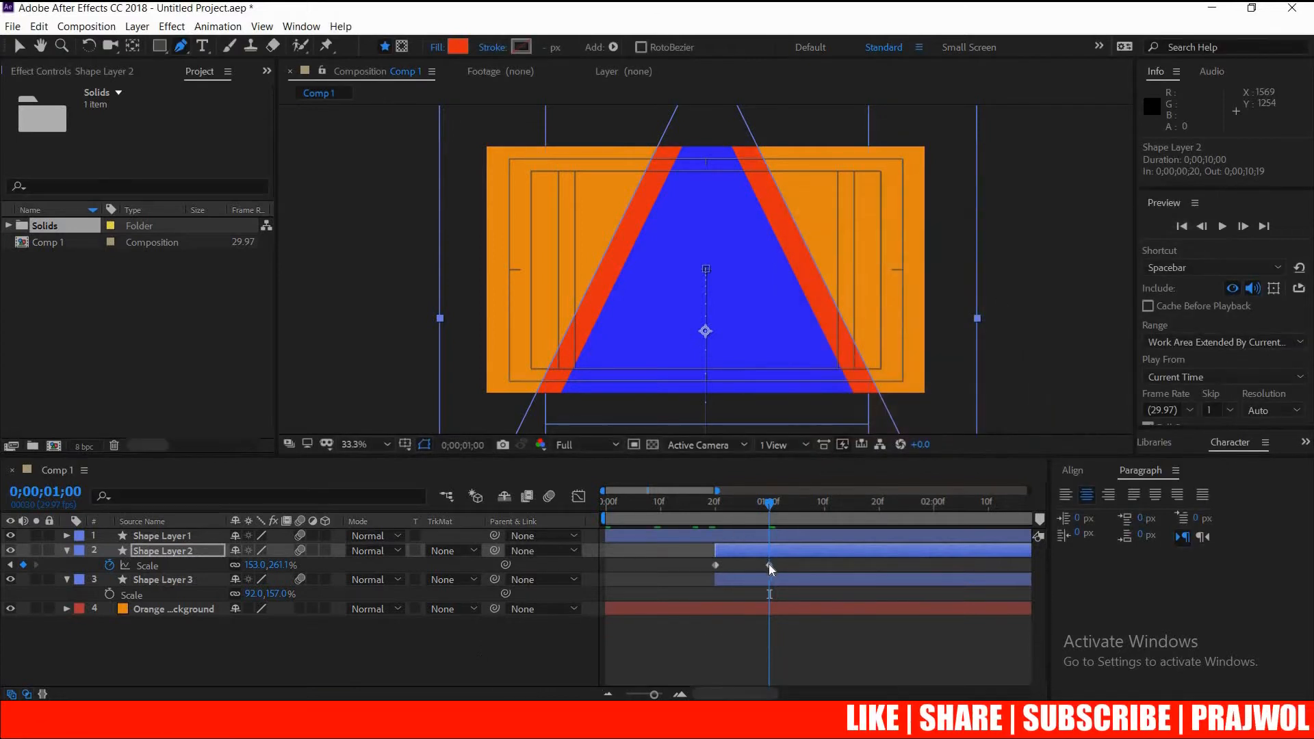
Apply Easy Ease to Shape Layer 2's scale keyframes and collapse the layer's properties
{"action": "right_click", "coordinate": [715, 565]}
{"action": "mouse_move", "coordinate": [796, 545]}
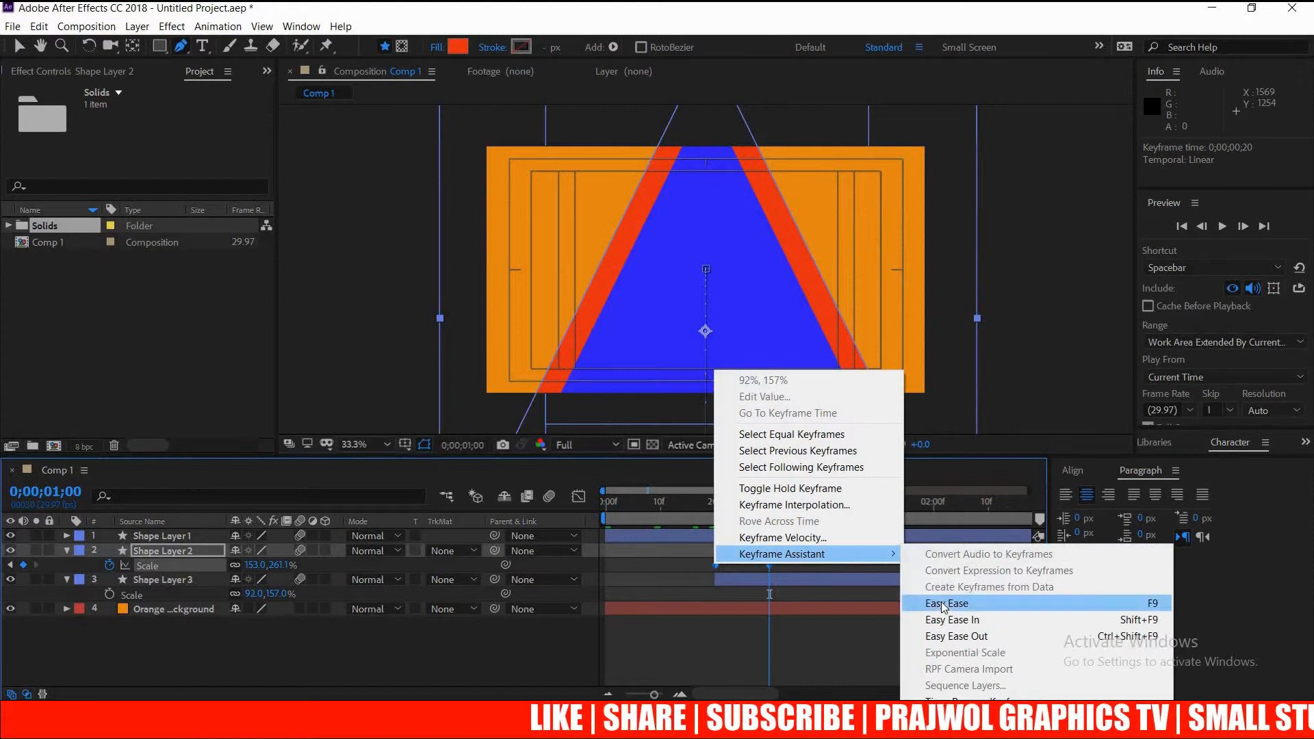
{"action": "left_click", "coordinate": [883, 516]}
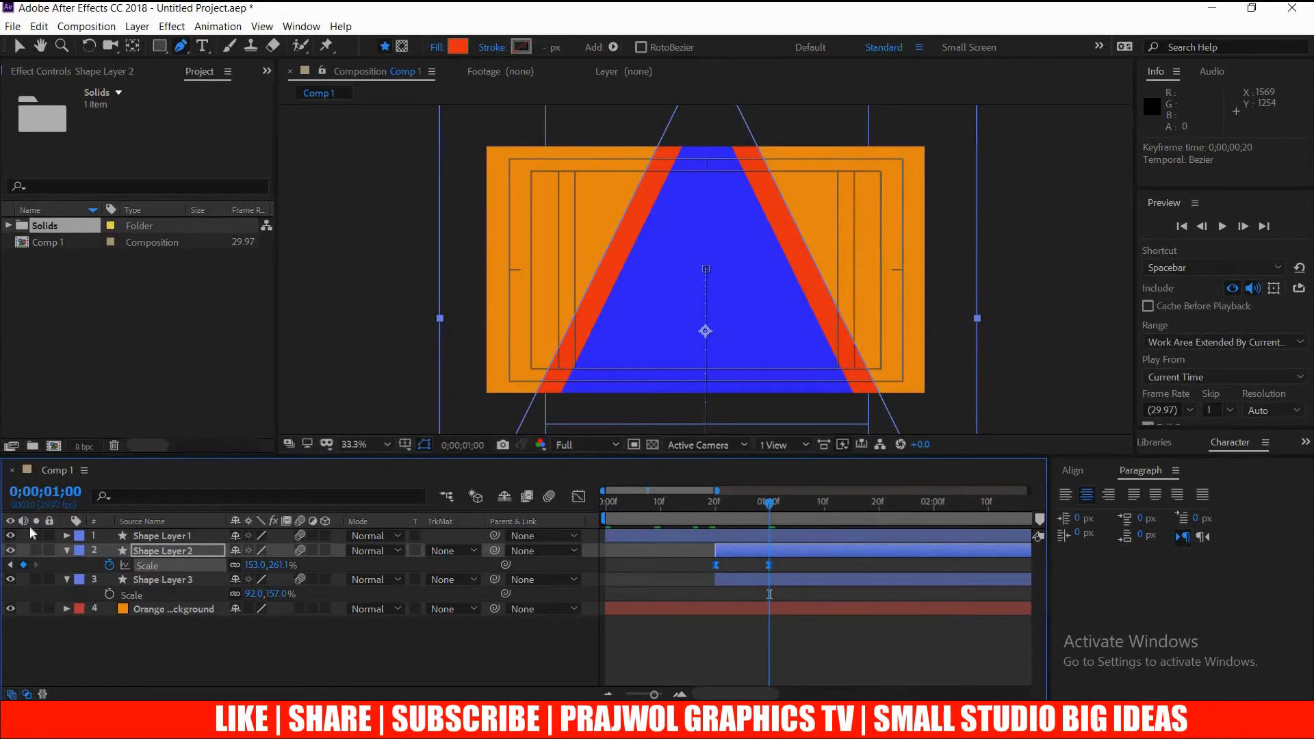
{"action": "key", "text": "u"}
{"action": "key", "text": "u"}
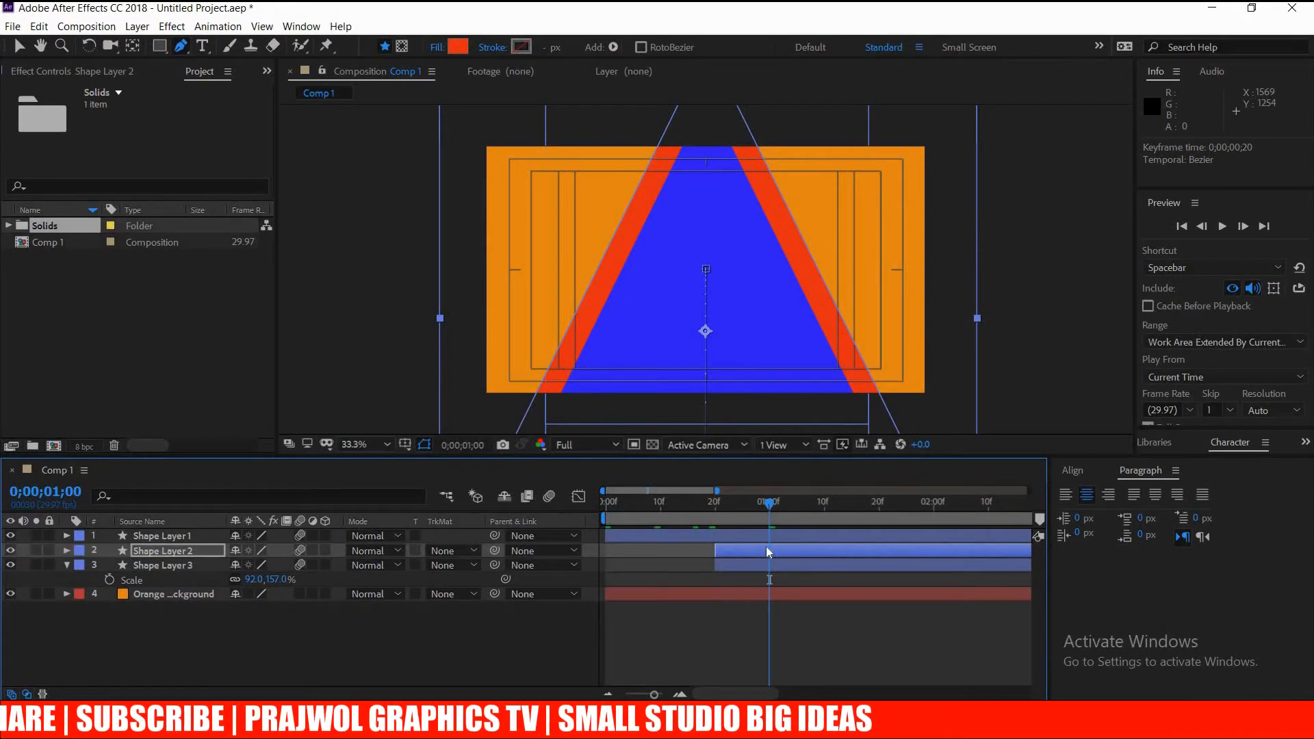
Keyframe Shape Layer 3's scale at 0;00;01;00 and enlarge it to about 184.0, 314.0% at 0;00;01;10
{"action": "left_click", "coordinate": [777, 566]}
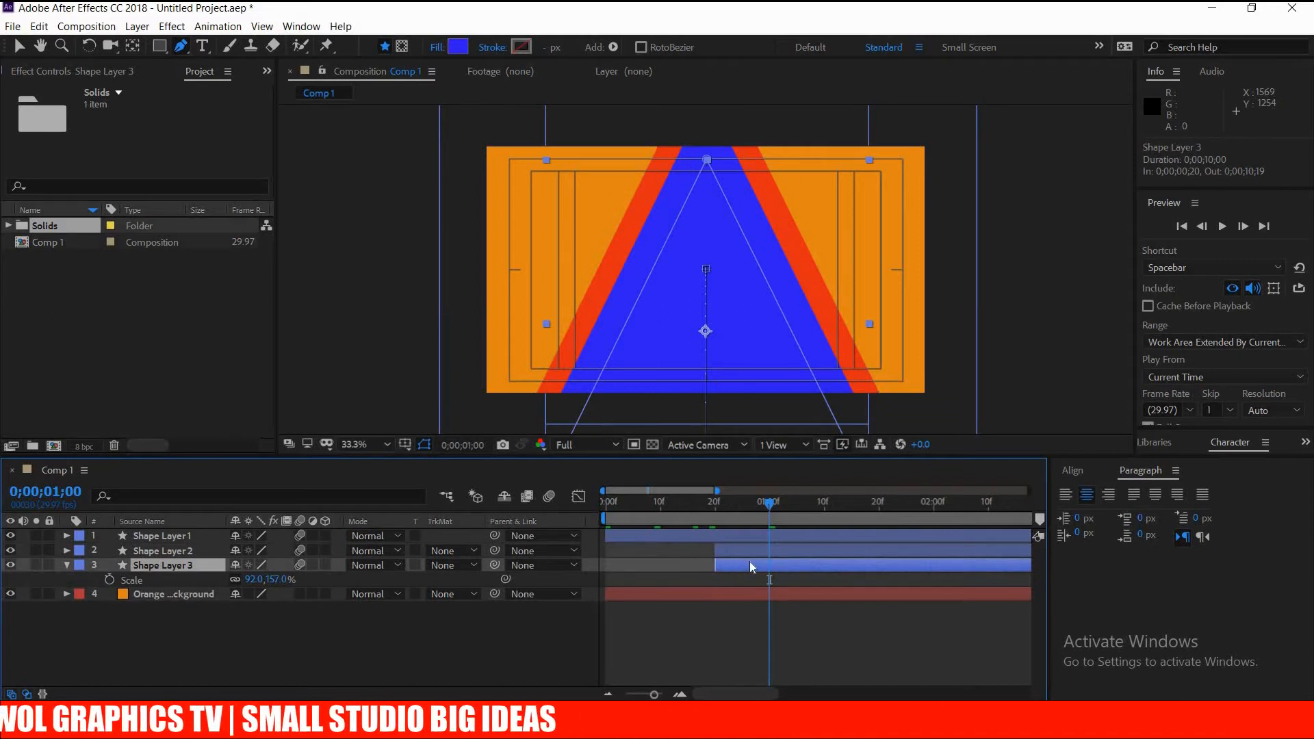
{"action": "left_click", "coordinate": [110, 580]}
{"action": "left_click_drag", "start_coordinate": [782, 503], "coordinate": [824, 506]}
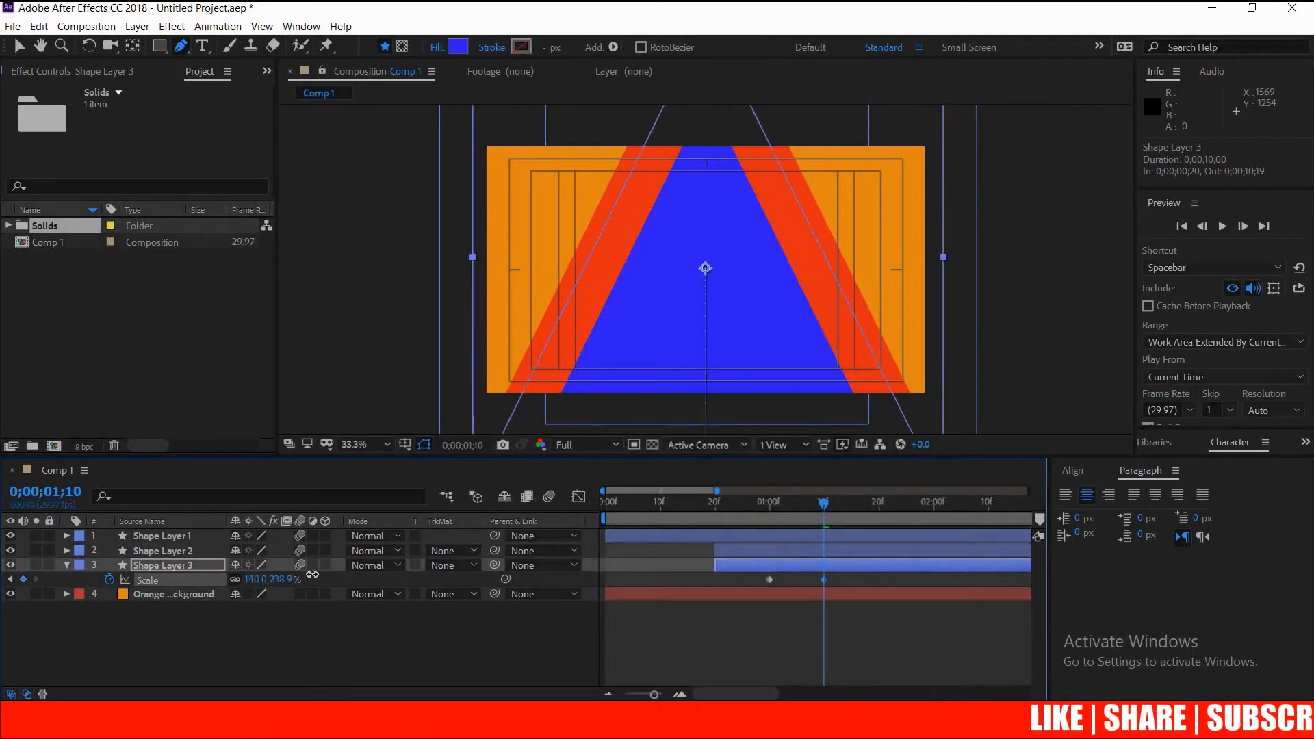
{"action": "left_click_drag", "start_coordinate": [312, 574], "coordinate": [326, 573]}
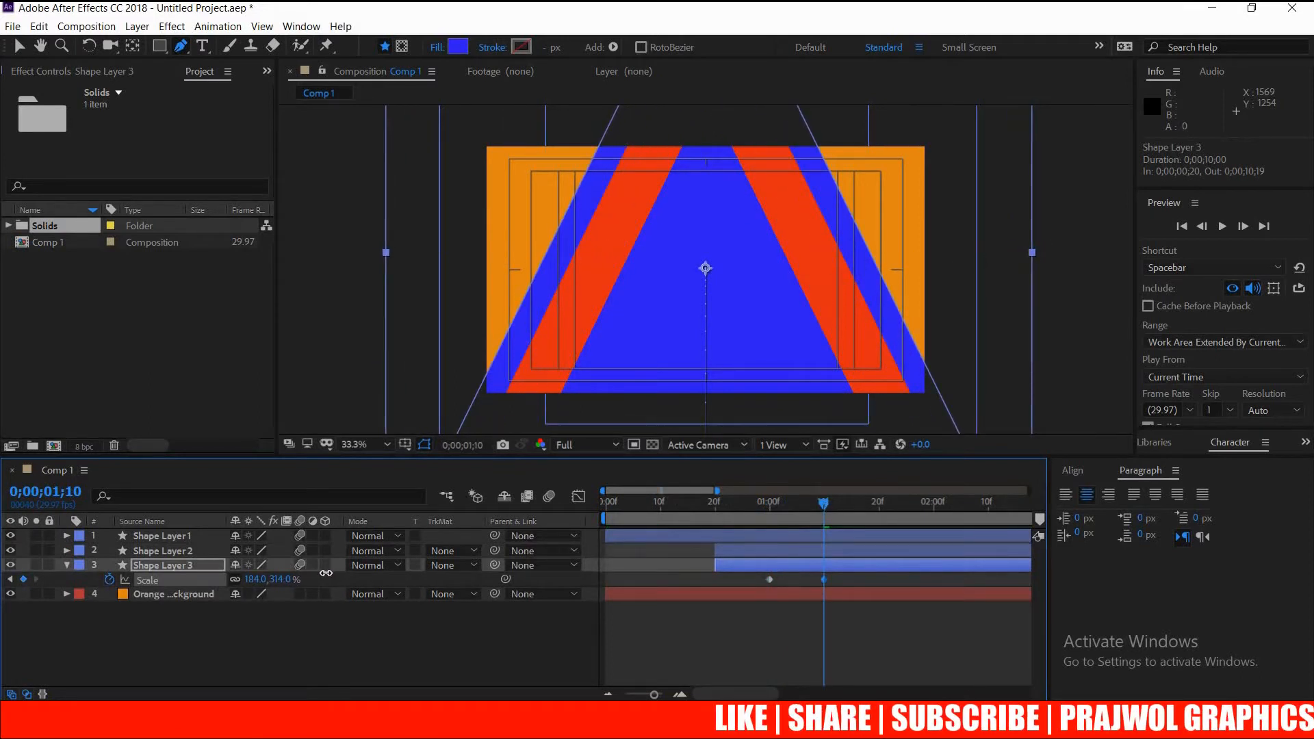
Change Shape Layer 3's fill to the green colour 20CB4B
{"action": "left_click", "coordinate": [813, 504]}
{"action": "left_click", "coordinate": [455, 47]}
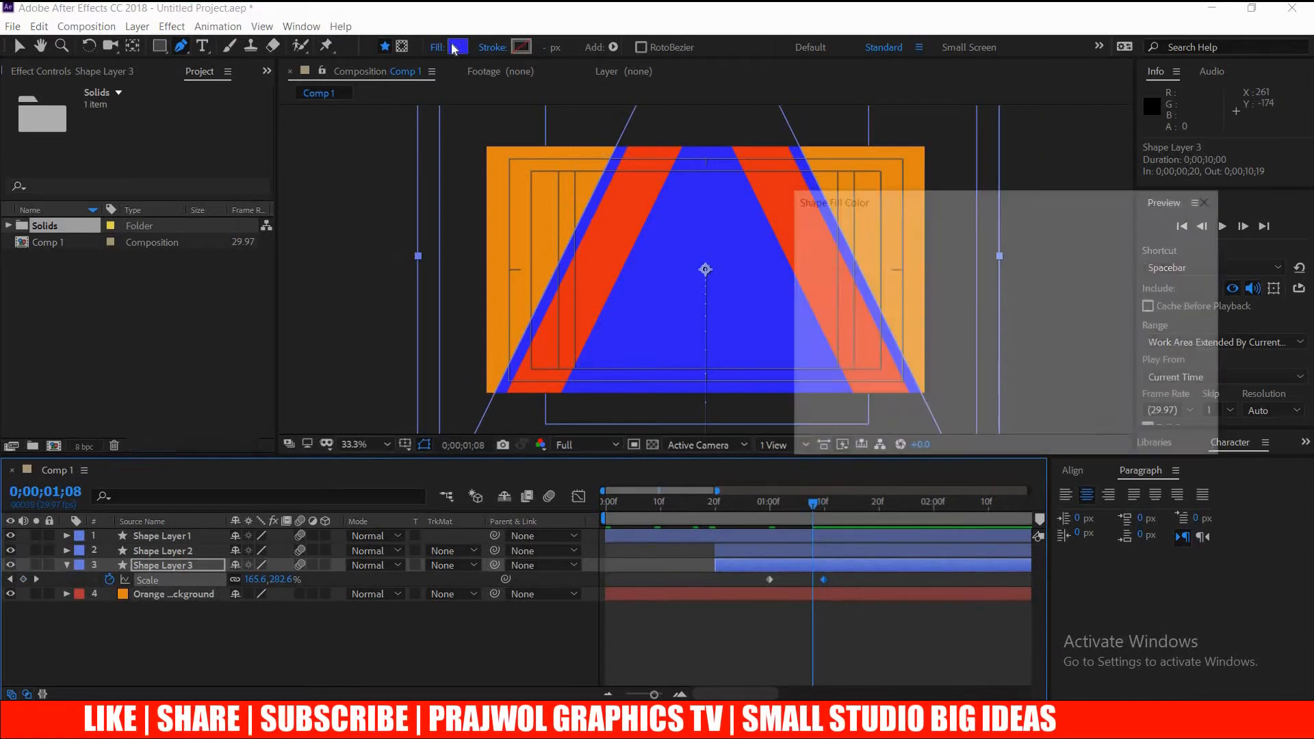
{"action": "left_click", "coordinate": [827, 260]}
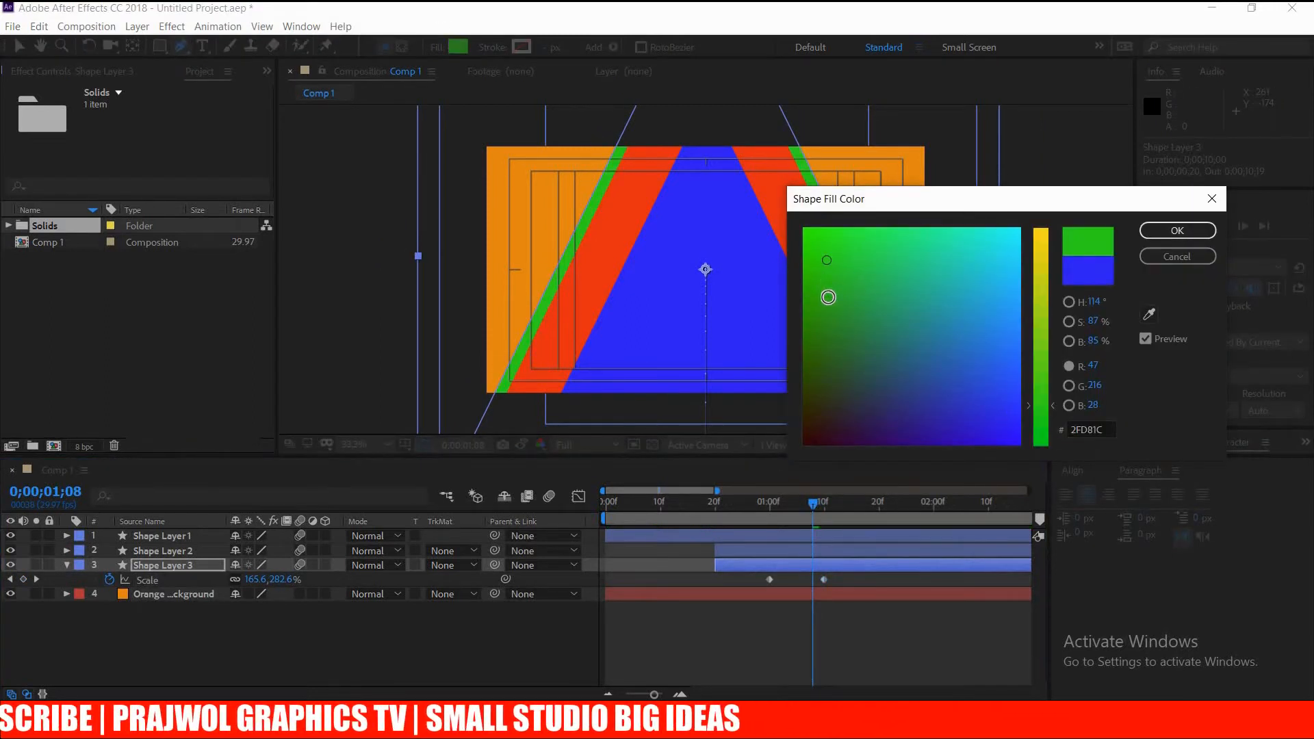
{"action": "left_click", "coordinate": [827, 296]}
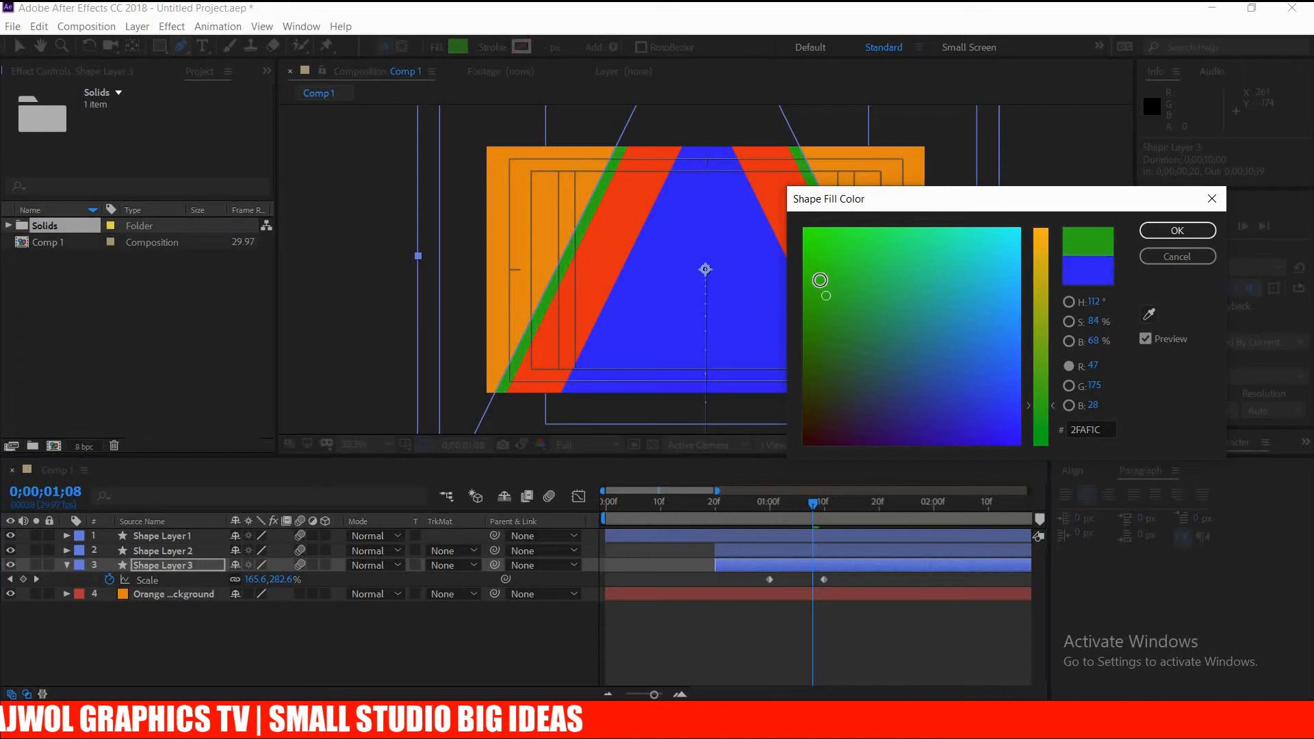
{"action": "left_click", "coordinate": [1040, 239]}
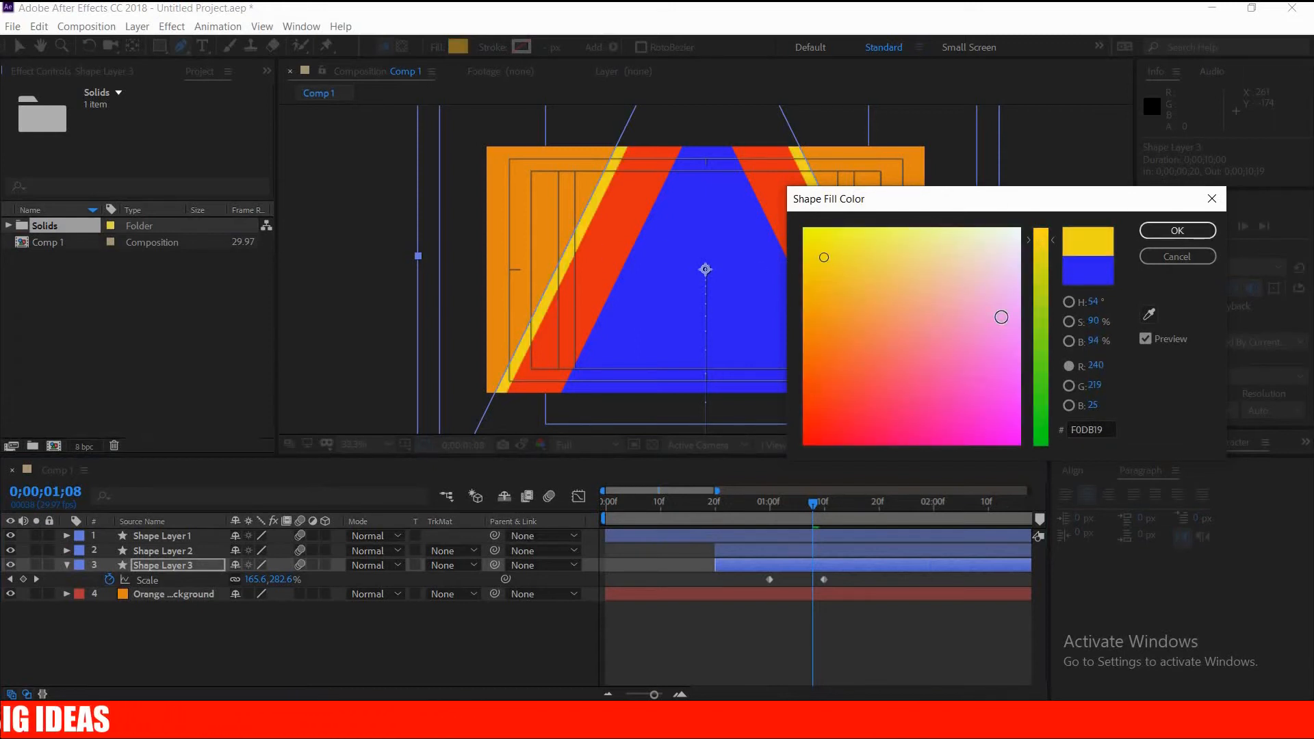
{"action": "left_click", "coordinate": [1041, 417]}
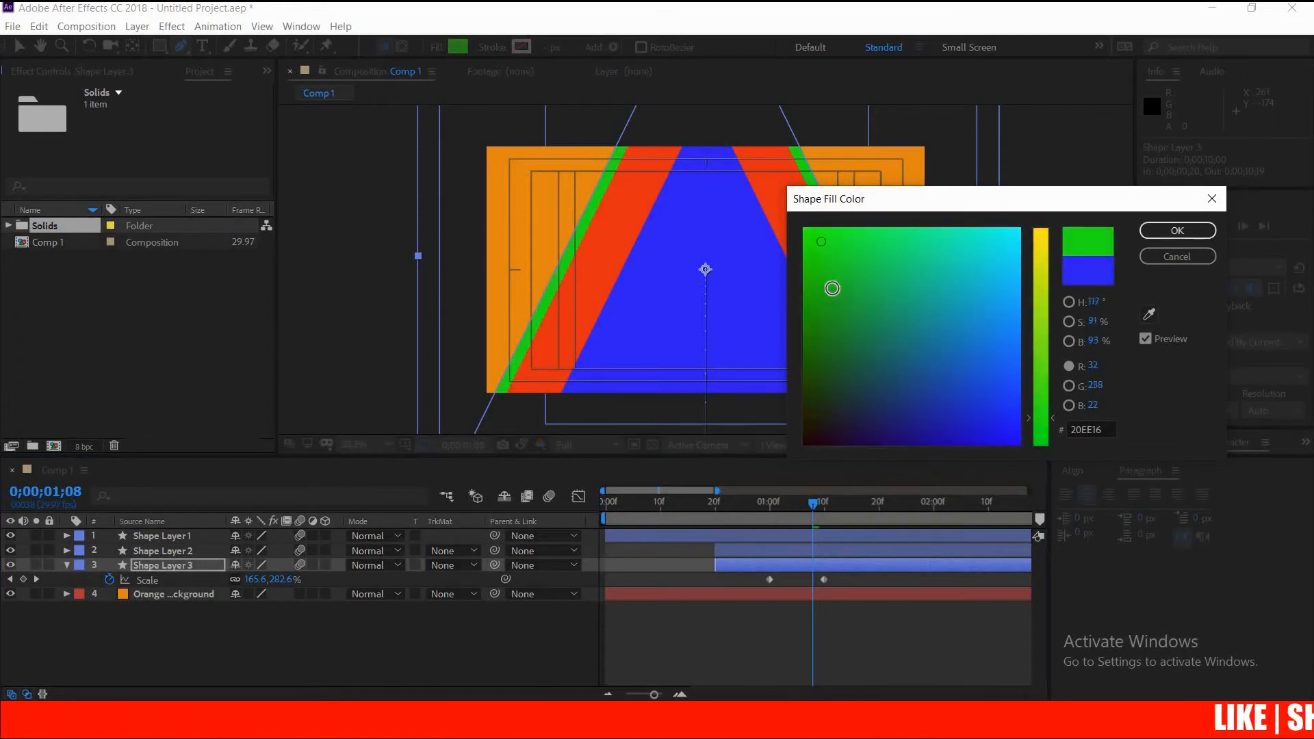
{"action": "left_click", "coordinate": [1175, 233]}
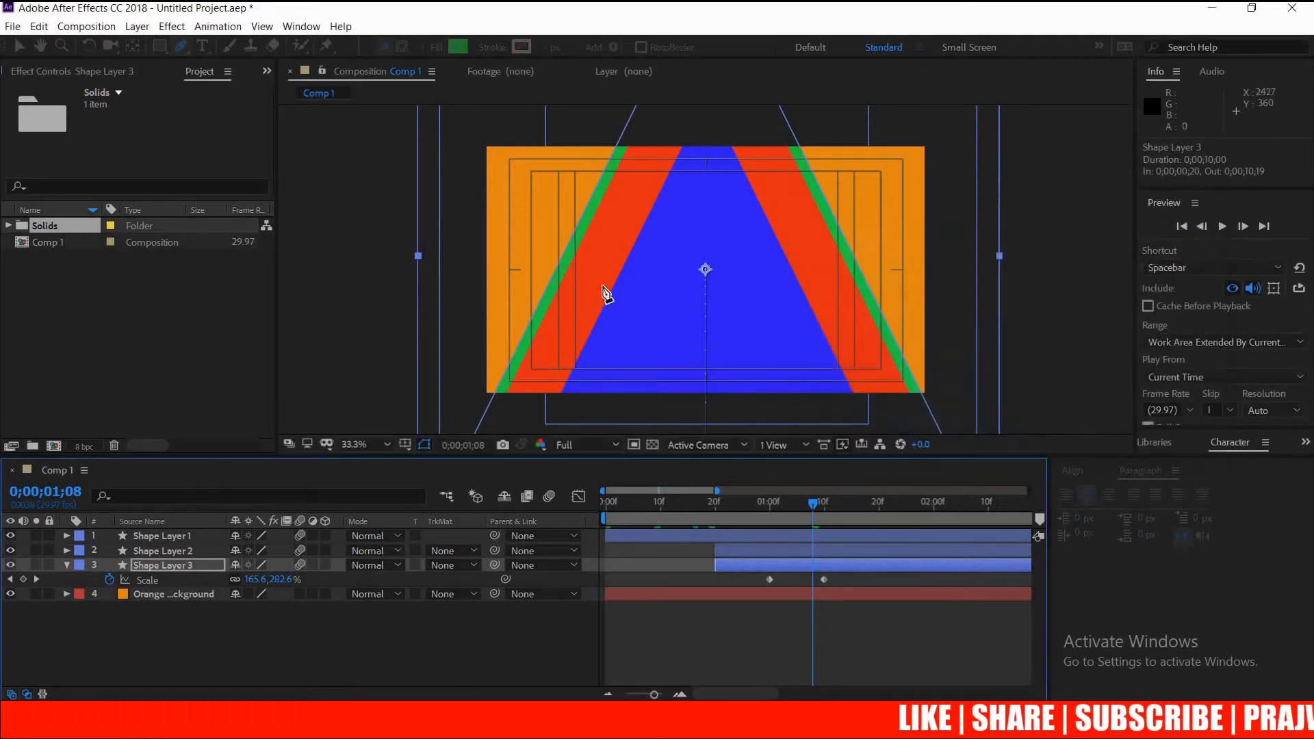
Apply Easy Ease to Shape Layer 3's scale keyframes and collapse the layer's properties
{"action": "left_click", "coordinate": [823, 504]}
{"action": "left_click_drag", "start_coordinate": [823, 506], "coordinate": [824, 505]}
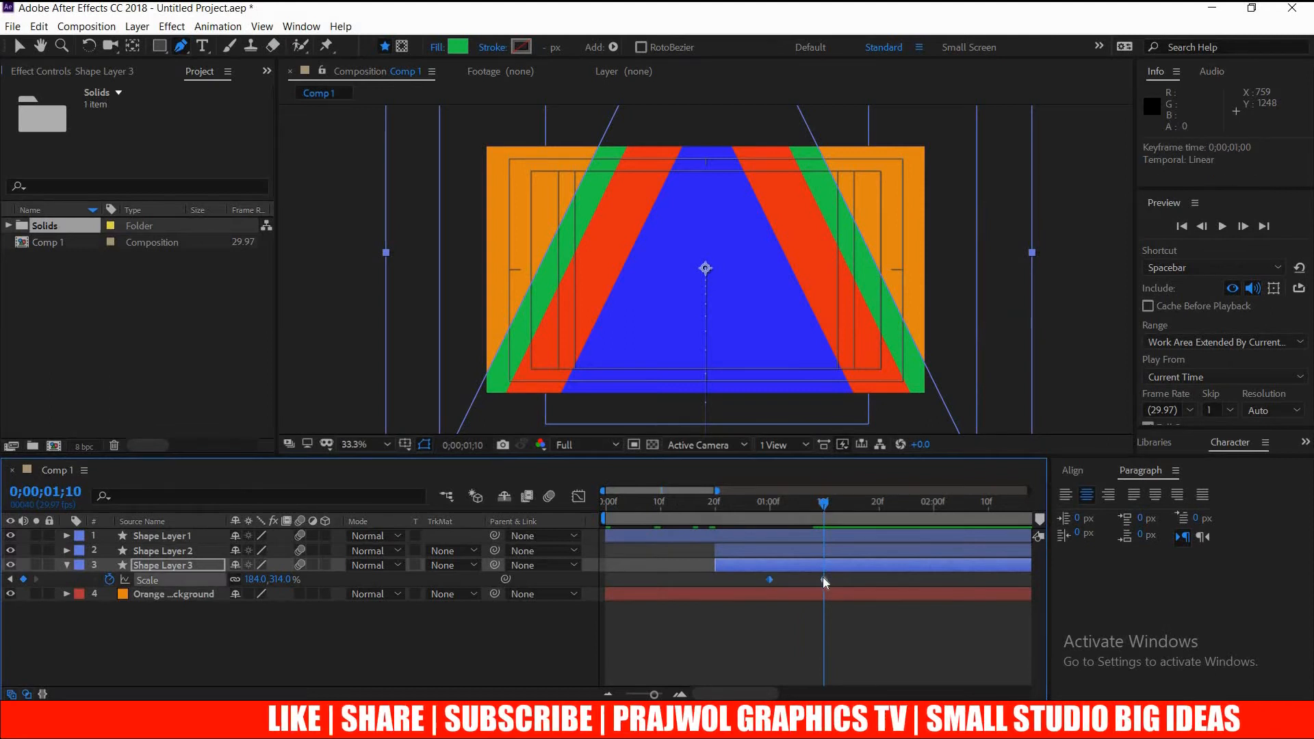
{"action": "right_click", "coordinate": [824, 579]}
{"action": "mouse_move", "coordinate": [919, 568]}
{"action": "left_click", "coordinate": [1054, 617]}
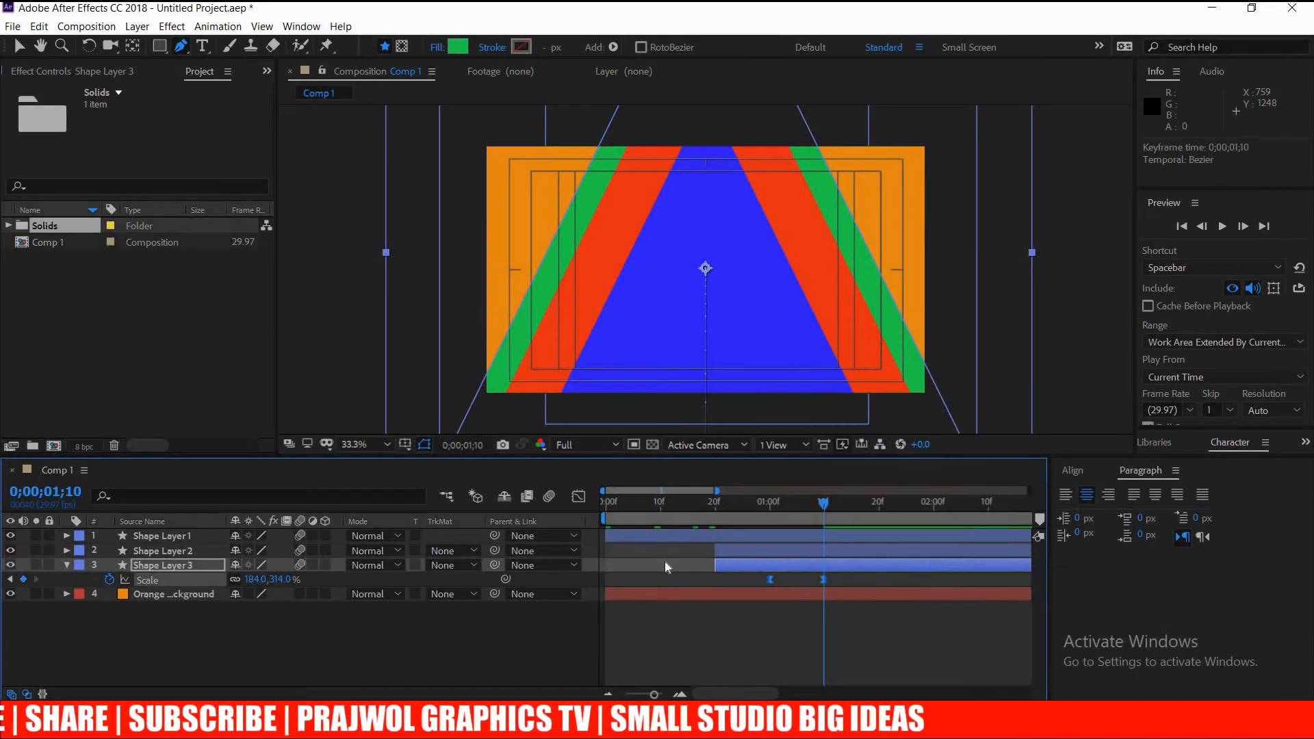
{"action": "left_click", "coordinate": [63, 558]}
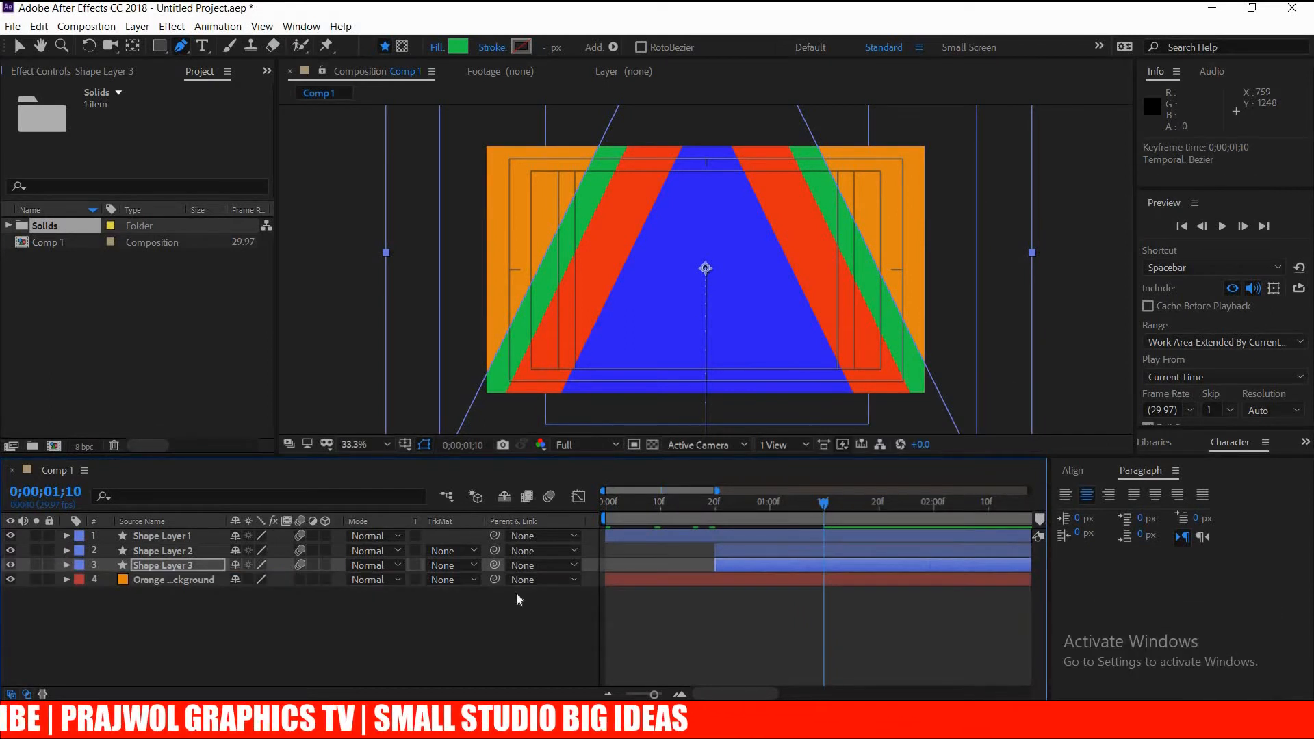
{"action": "left_click", "coordinate": [733, 552]}
{"action": "key", "text": "u"}
{"action": "key", "text": "u"}
Set a rotation keyframe on Shape Layers 1, 2 and 3 together at 0;00;01;15
{"action": "left_click", "coordinate": [688, 535]}
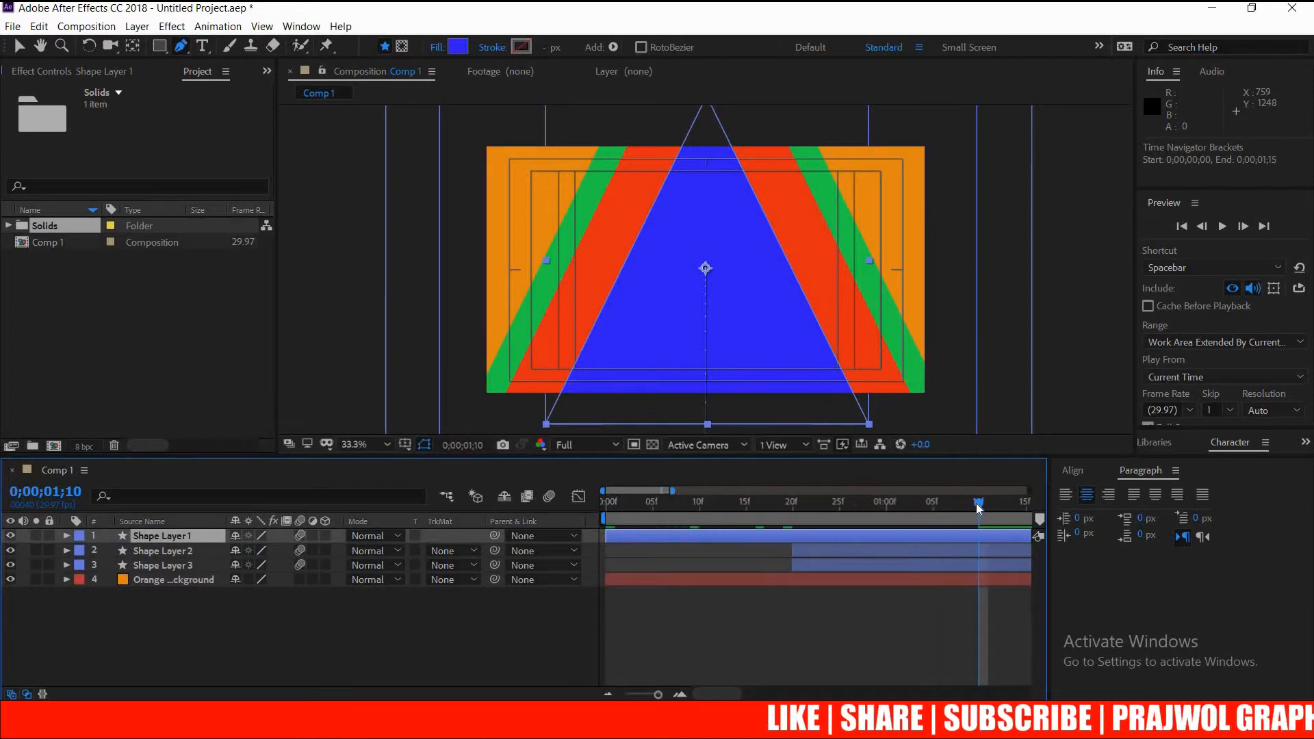
{"action": "left_click_drag", "start_coordinate": [978, 507], "coordinate": [1023, 502]}
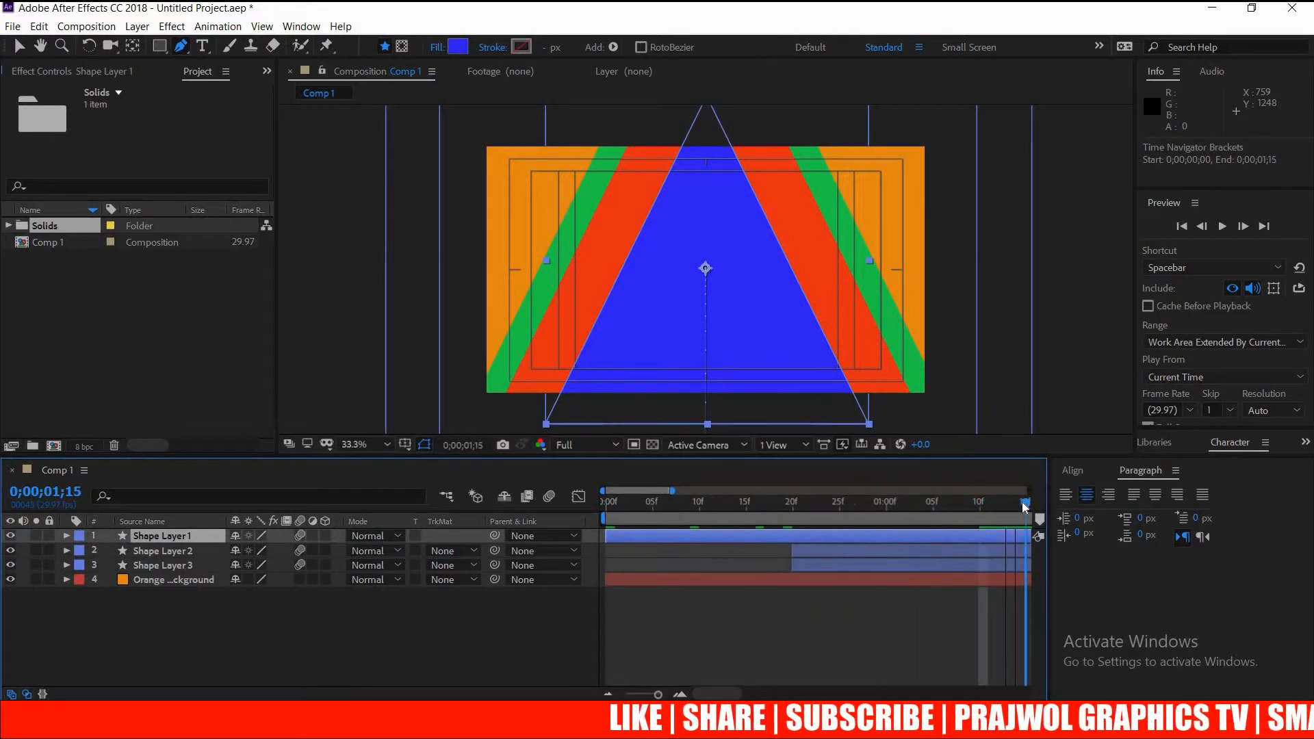
{"action": "left_click", "coordinate": [180, 552], "text": "ctrl"}
{"action": "left_click", "coordinate": [183, 564], "text": "ctrl"}
{"action": "key", "text": "r"}
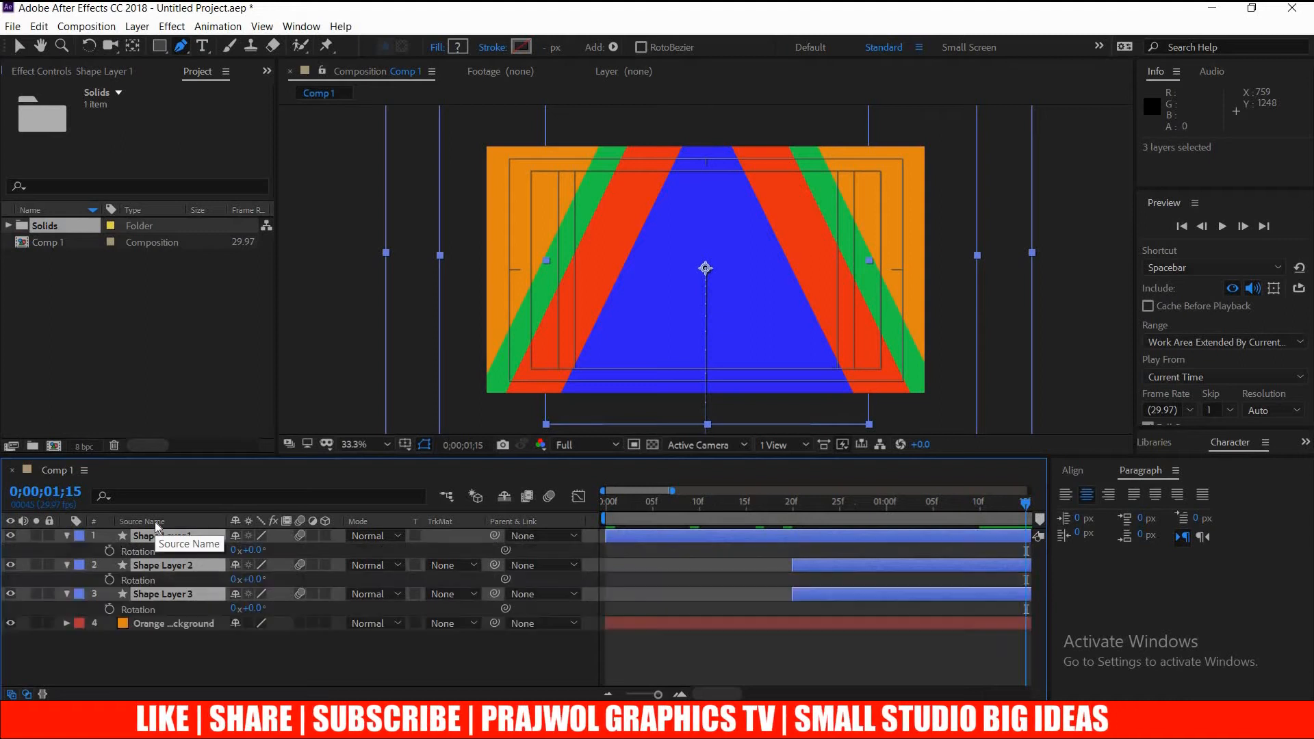
{"action": "left_click", "coordinate": [110, 551]}
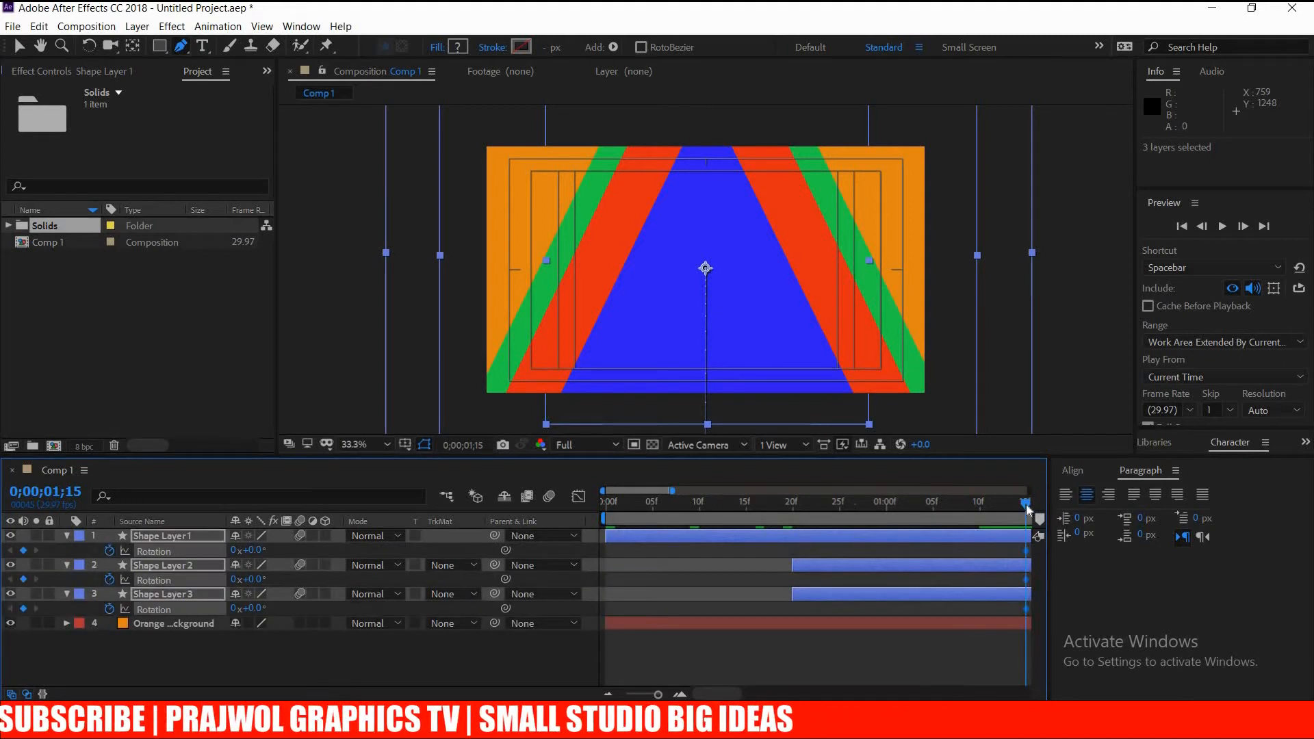
Rotate the three selected shape layers to 180° at 0;00;01;25
{"action": "left_click_drag", "start_coordinate": [1027, 509], "coordinate": [1054, 510]}
{"action": "left_click_drag", "start_coordinate": [926, 526], "coordinate": [938, 519]}
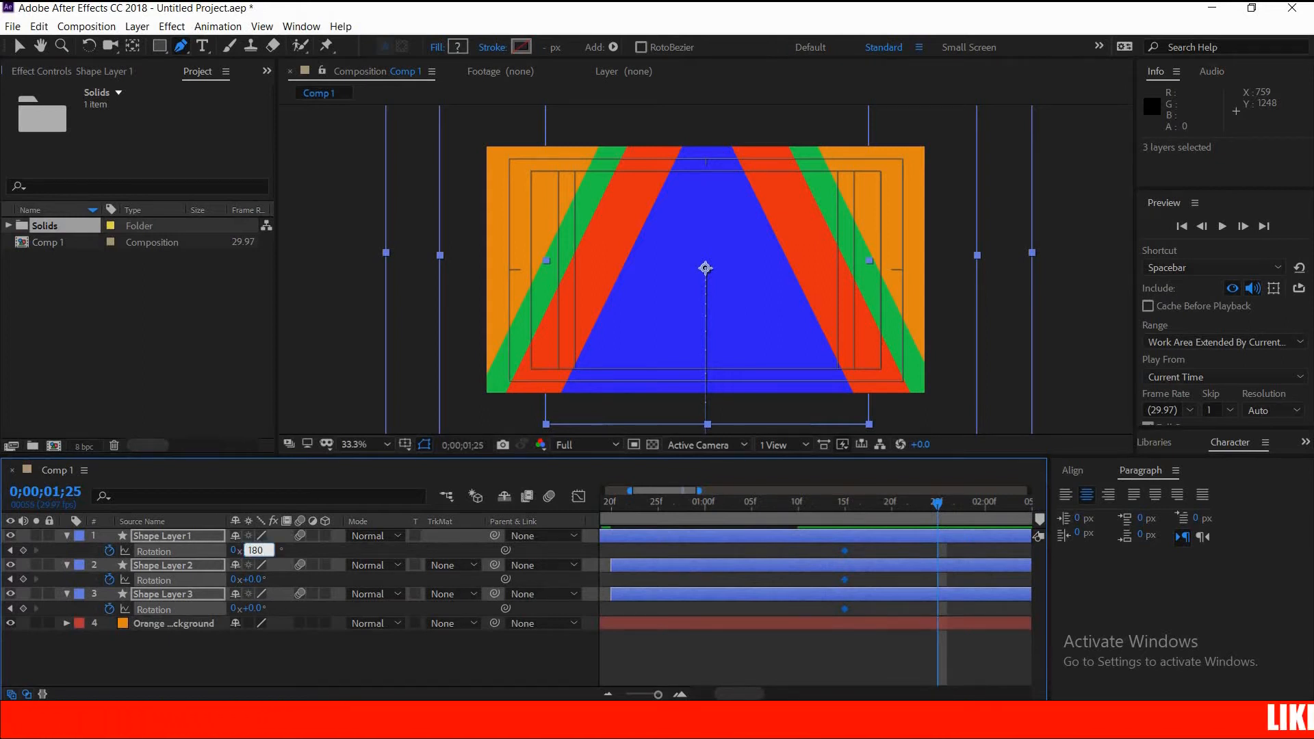
{"action": "type", "text": "180"}
{"action": "key", "text": "Return"}
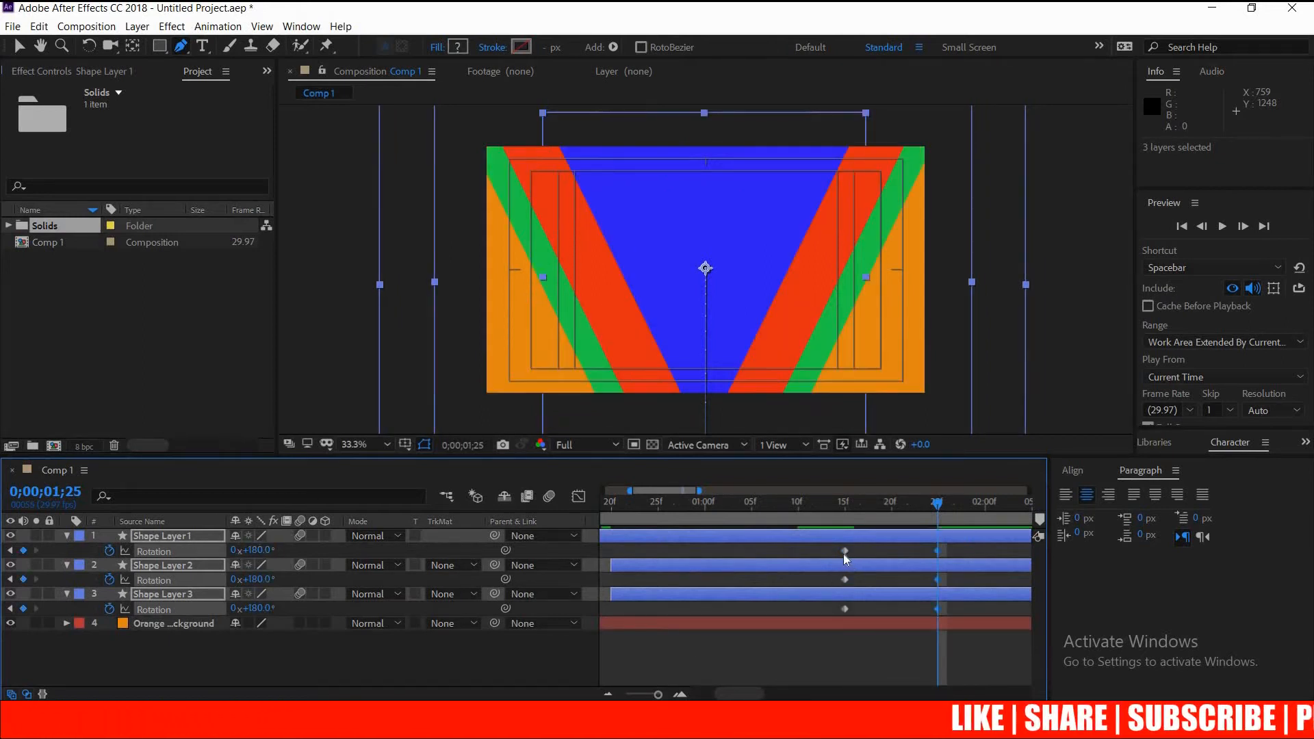
Apply Easy Ease to the rotation keyframes of all three shape layers and collapse their properties
{"action": "right_click", "coordinate": [846, 609]}
{"action": "mouse_move", "coordinate": [917, 676]}
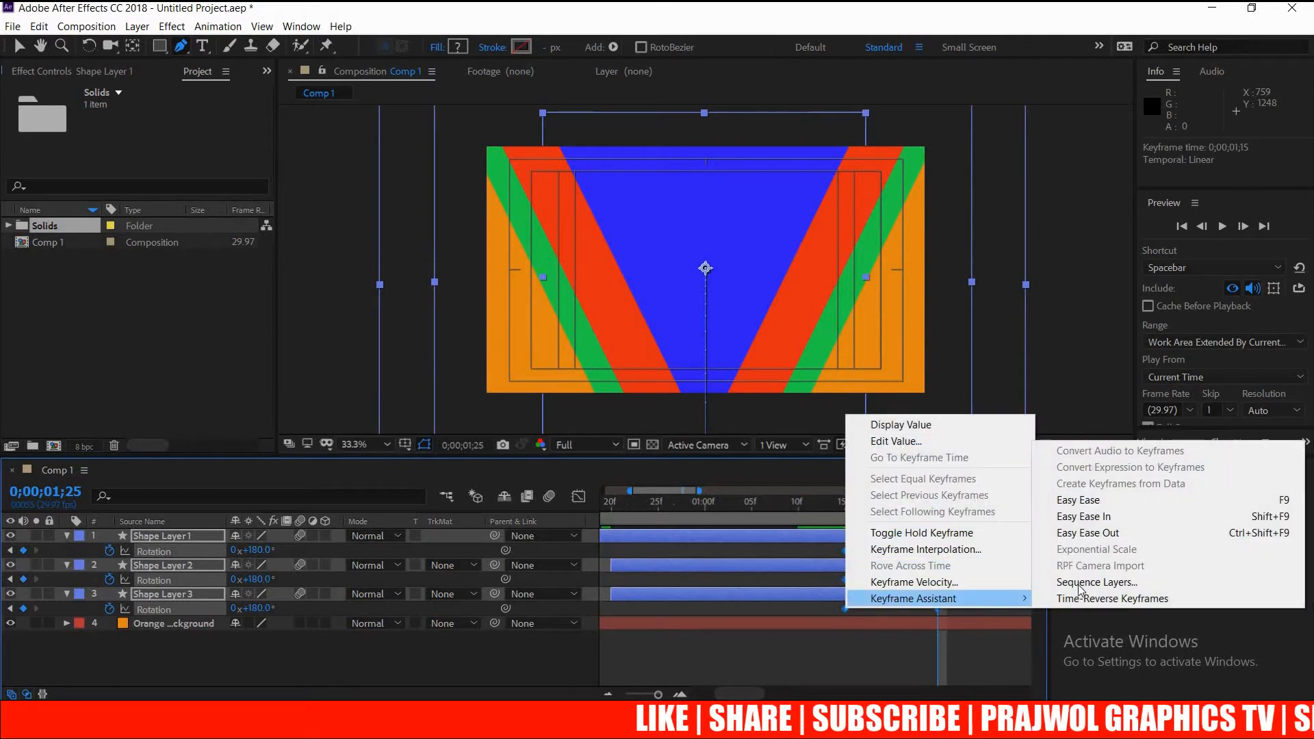
{"action": "left_click", "coordinate": [1095, 508]}
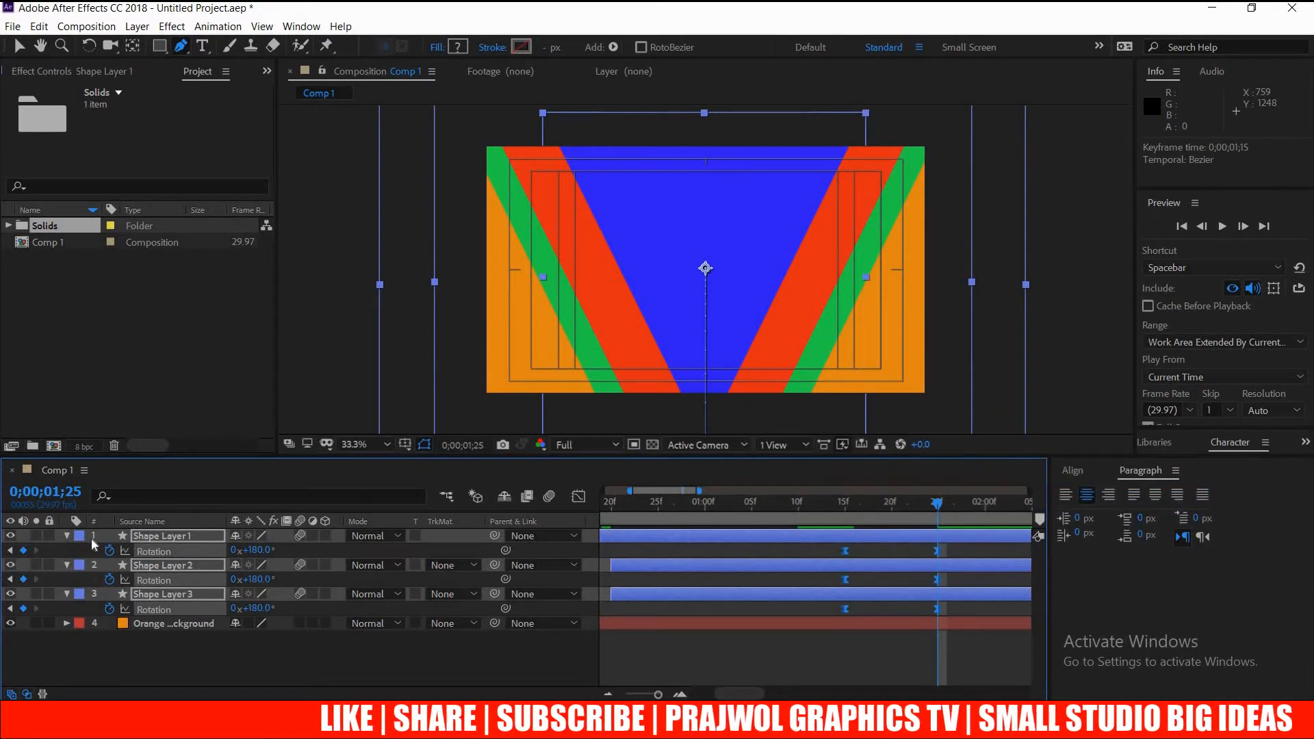
{"action": "key", "text": "u"}
{"action": "key", "text": "u"}
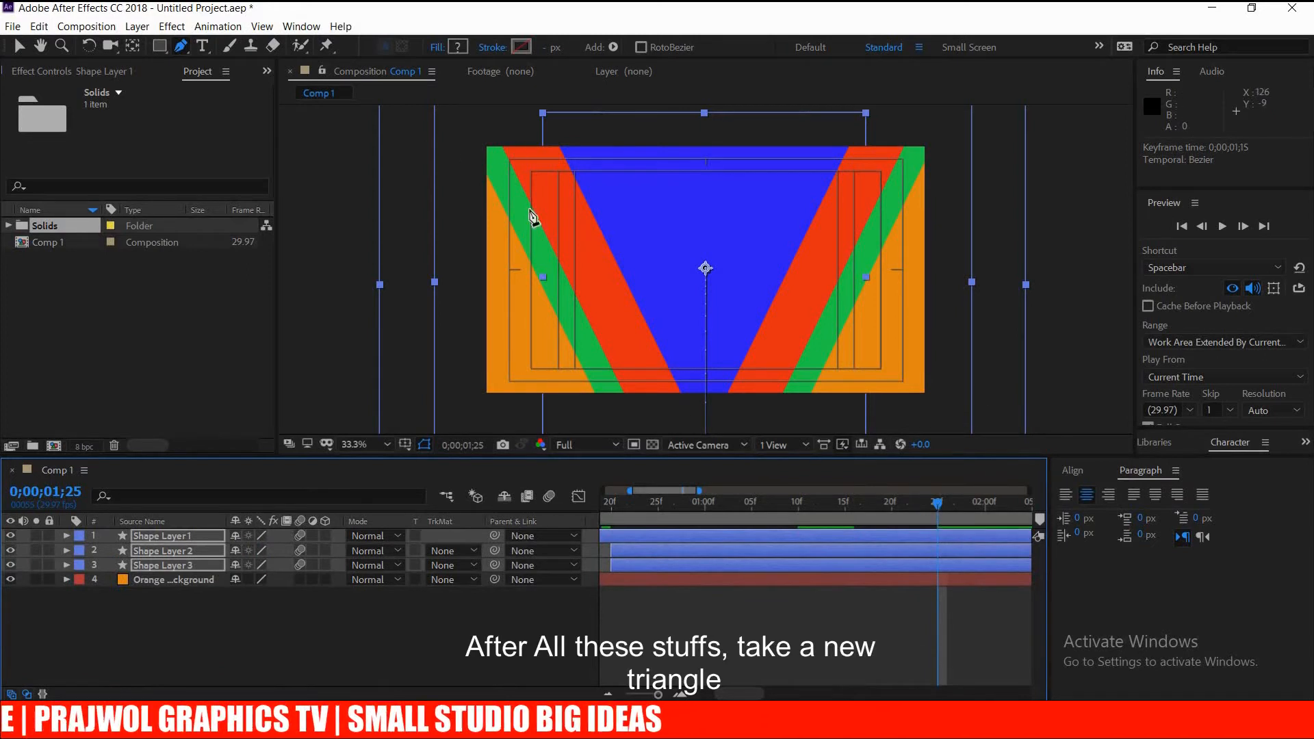
Draw a new upright triangle over the middle of the composition with the Pen tool and change its fill to bright purple
{"action": "left_click", "coordinate": [709, 161]}
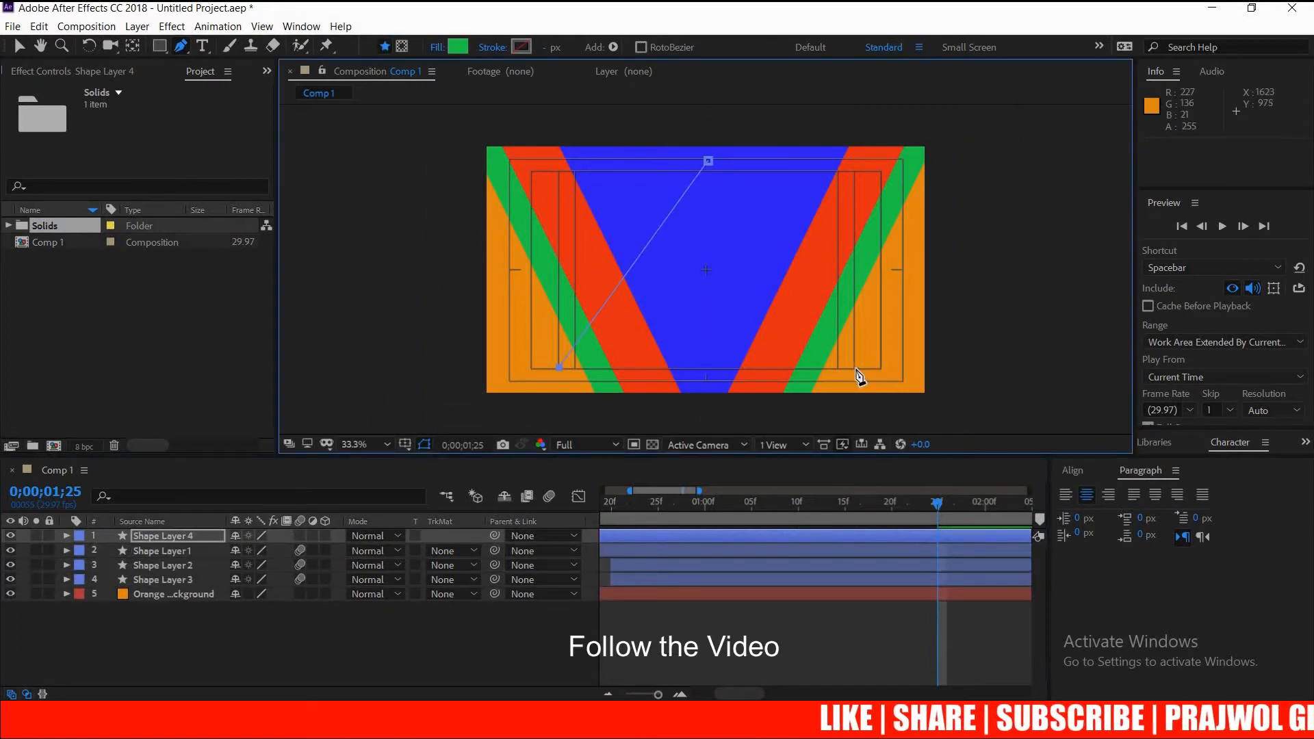
{"action": "left_click", "coordinate": [708, 162]}
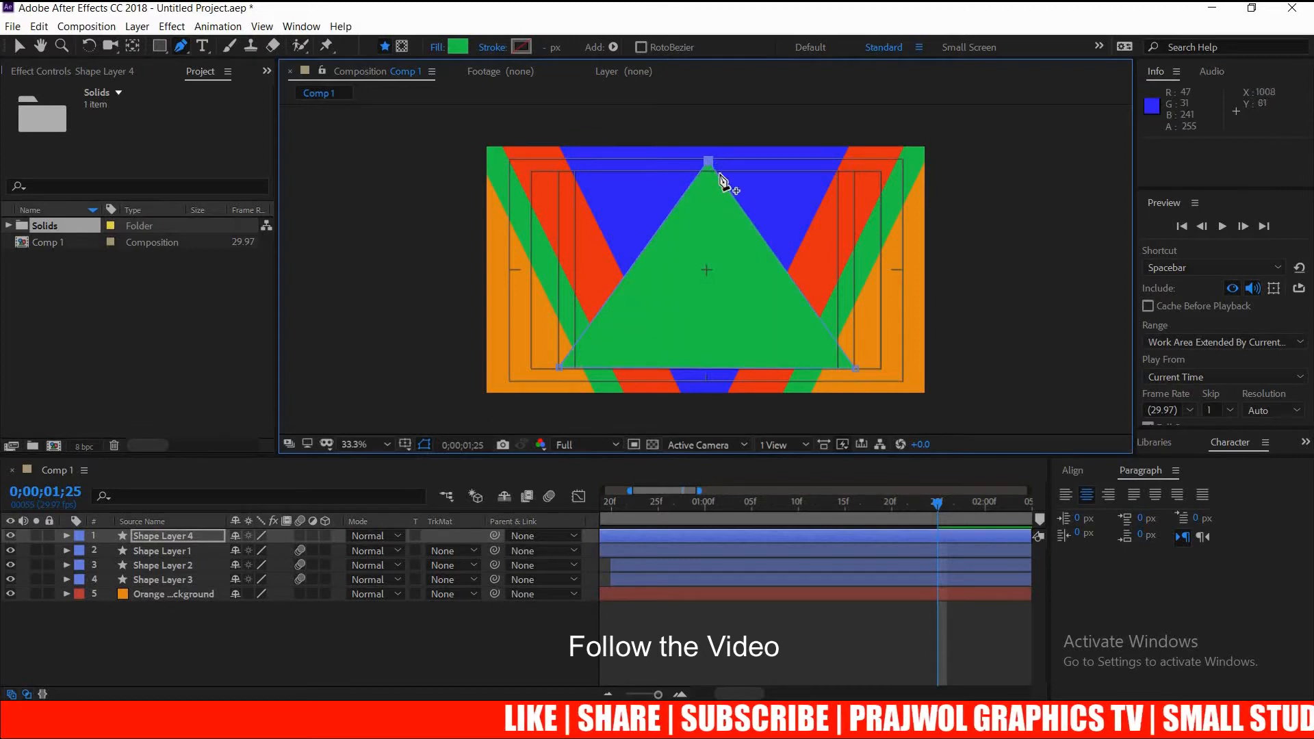
{"action": "left_click", "coordinate": [458, 47]}
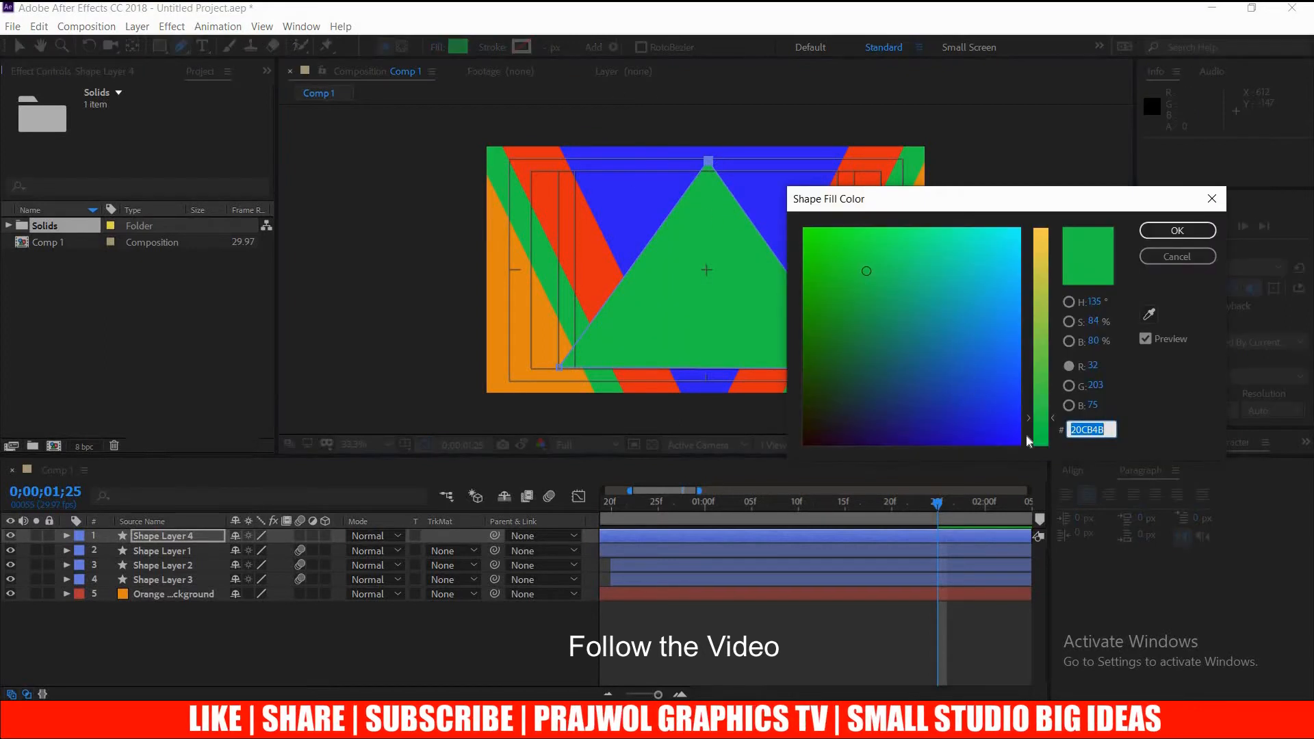
{"action": "left_click_drag", "start_coordinate": [1029, 422], "coordinate": [1027, 254]}
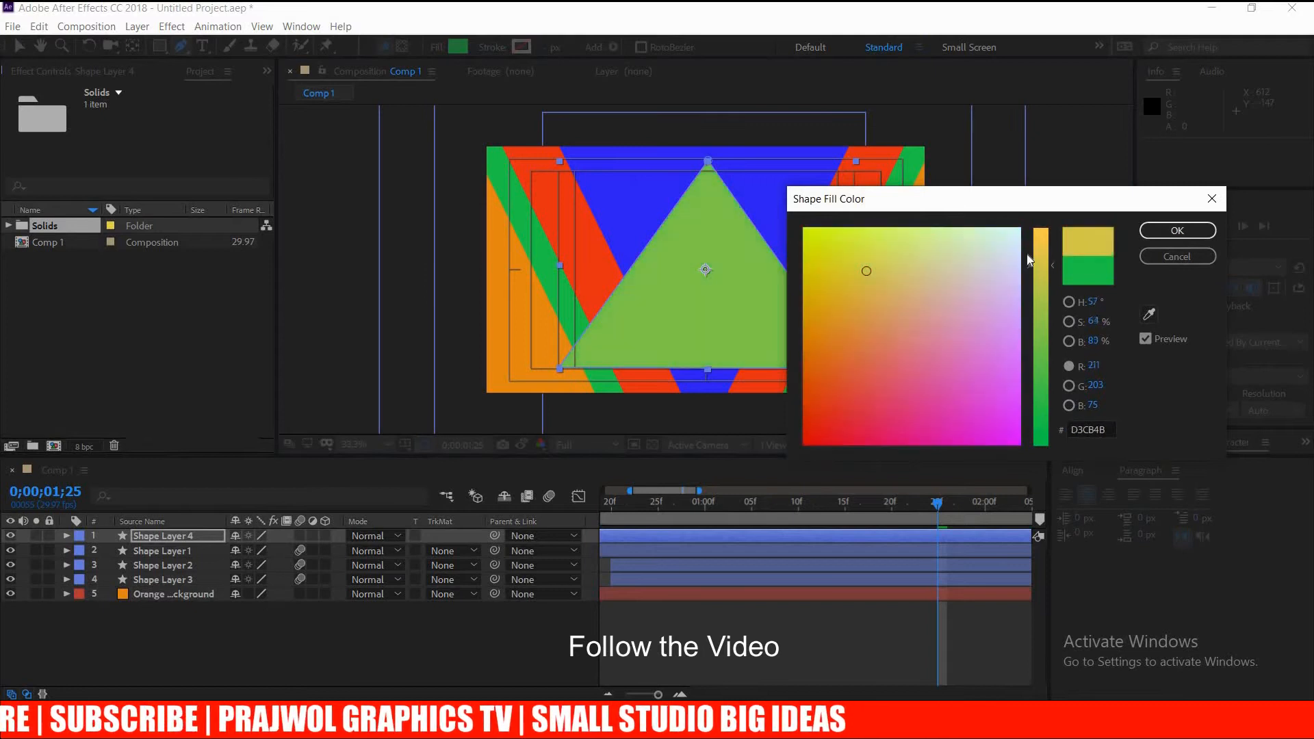
{"action": "left_click", "coordinate": [977, 378]}
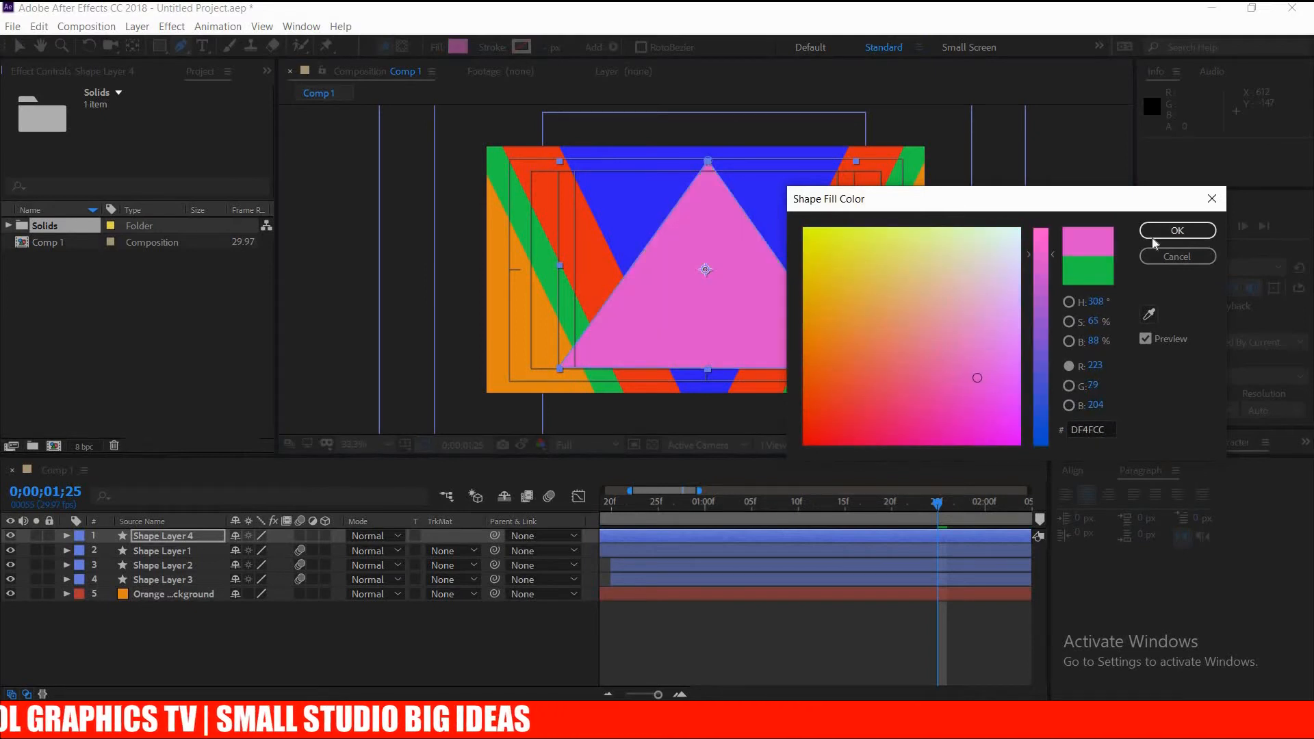
{"action": "left_click", "coordinate": [1041, 315]}
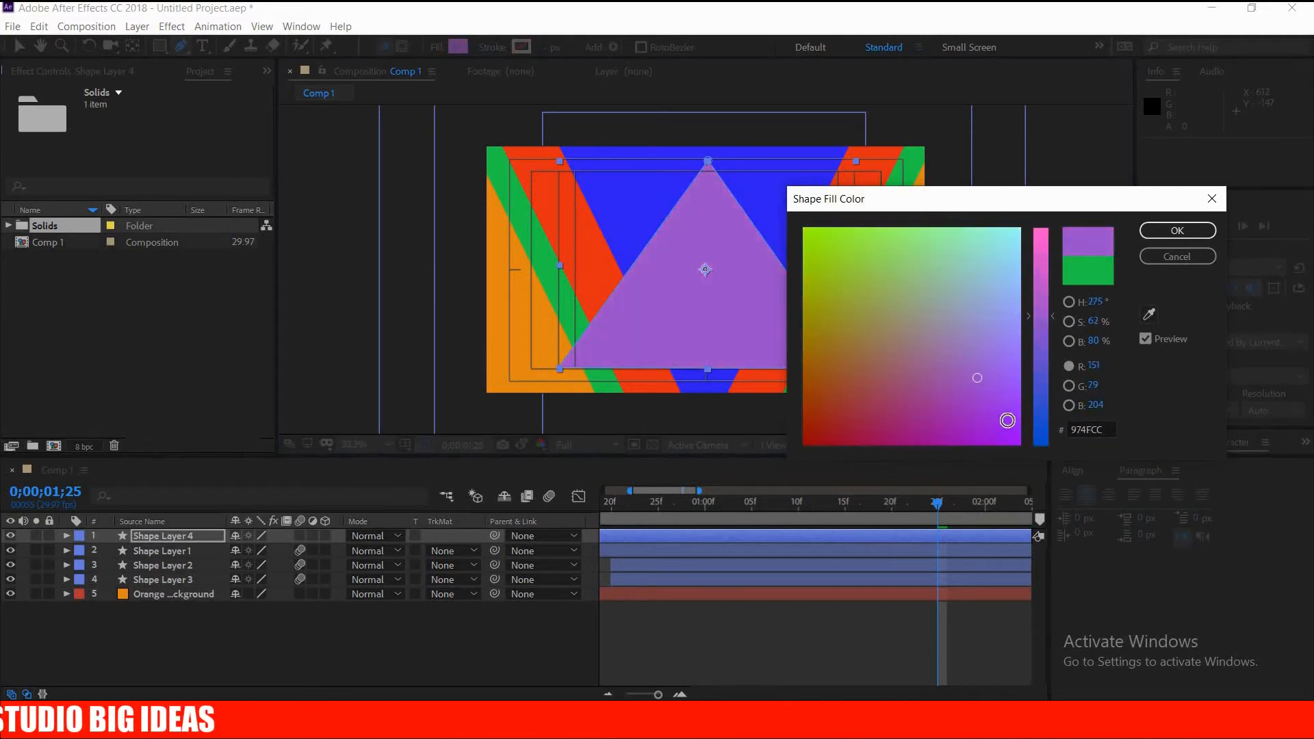
{"action": "left_click", "coordinate": [1007, 420]}
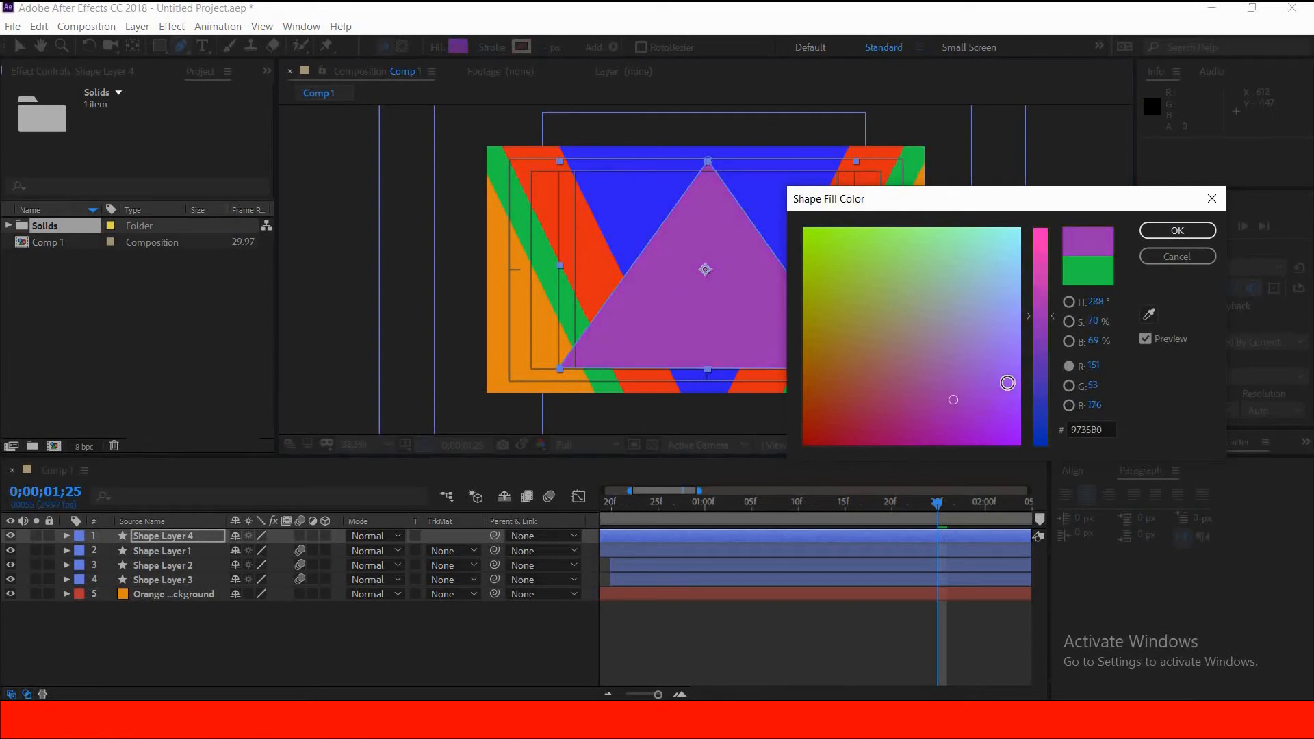
{"action": "left_click_drag", "start_coordinate": [1008, 383], "coordinate": [1011, 441]}
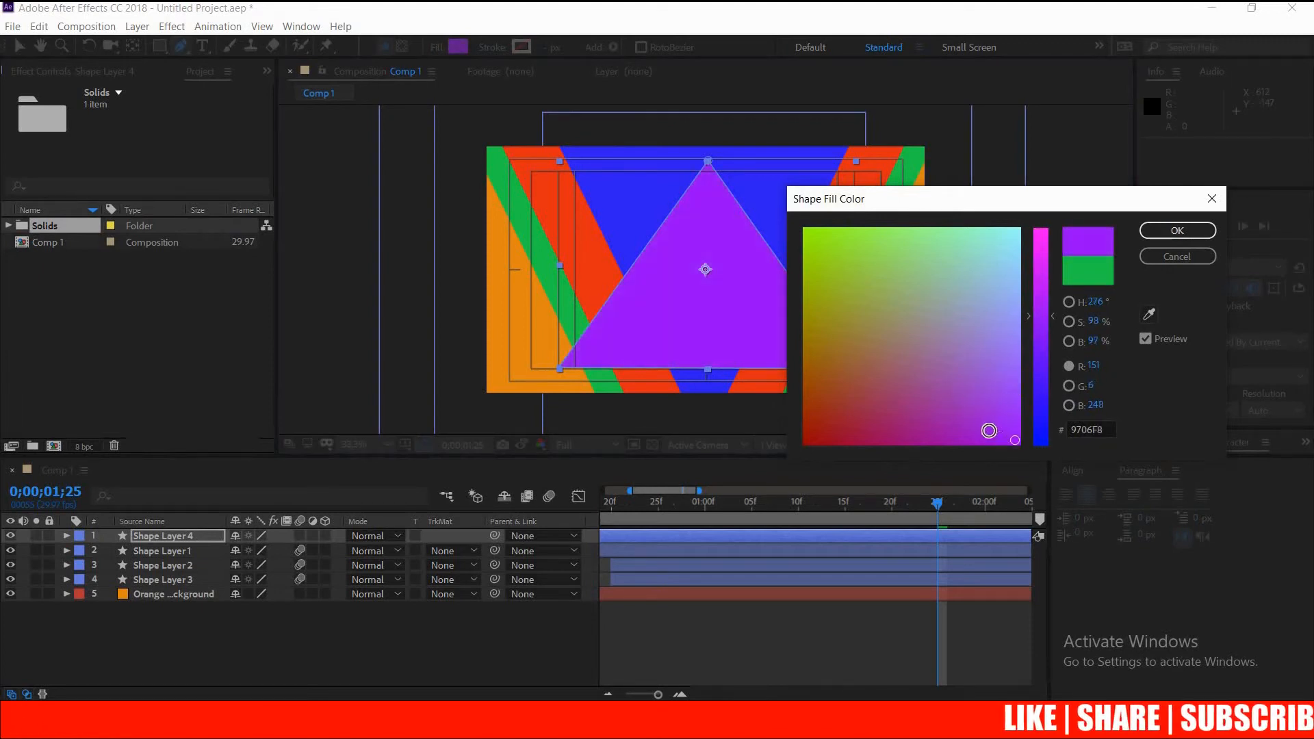
{"action": "left_click", "coordinate": [1177, 230]}
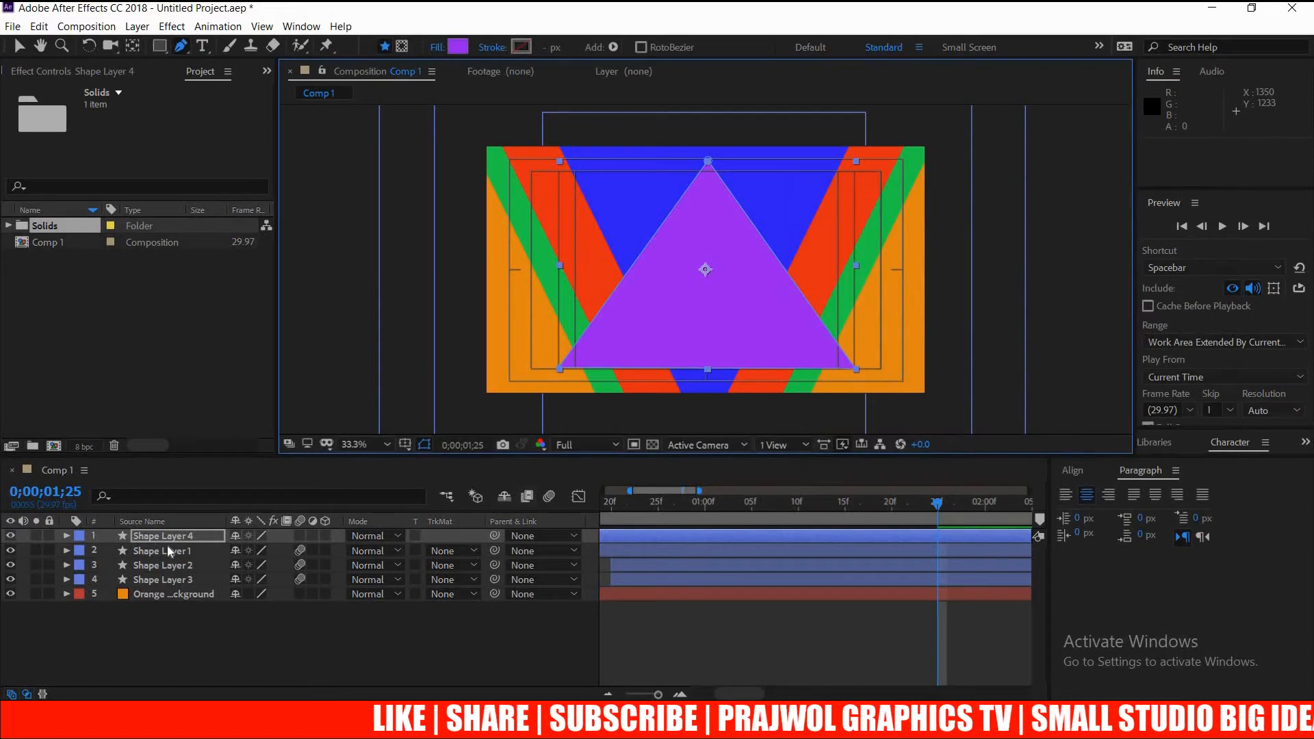
Widen Shape Layer 4 to a scale of 112.0, 100.0% with proportions unlinked and lower its position to 960.0, 651.0
{"action": "key", "text": "s"}
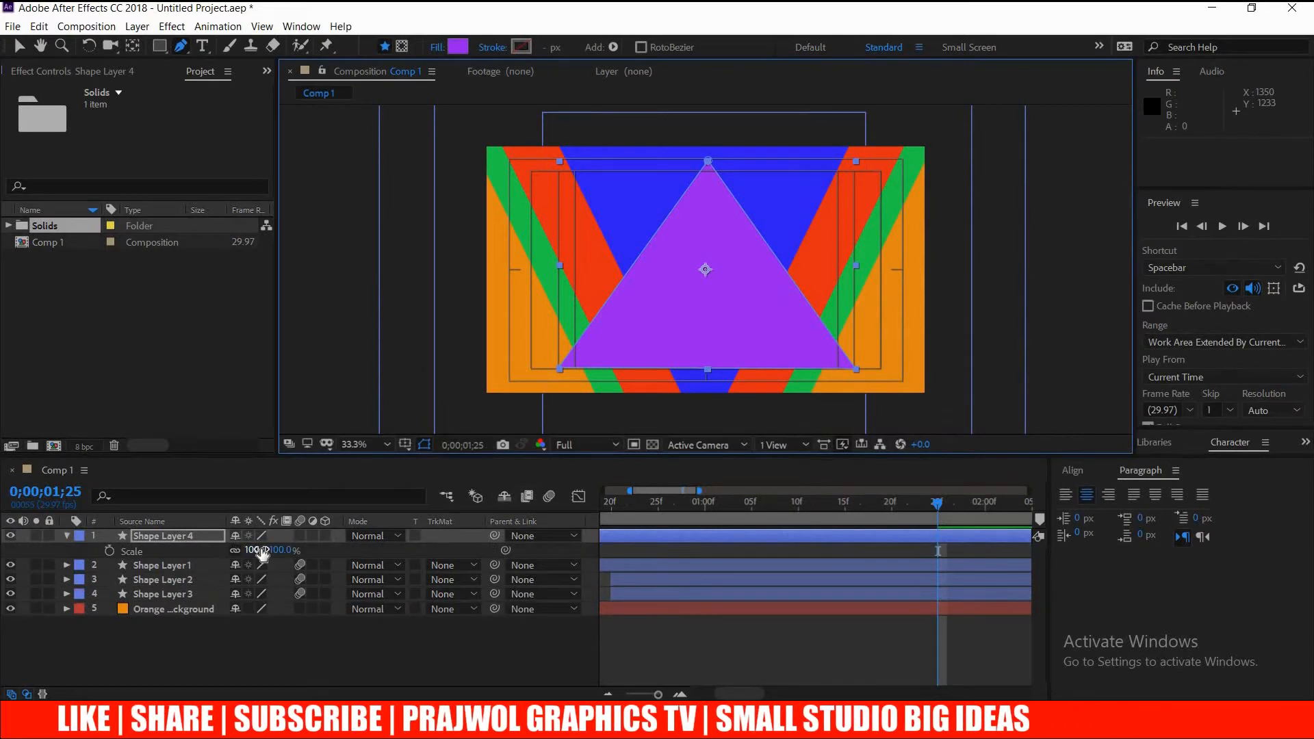
{"action": "left_click", "coordinate": [248, 553]}
{"action": "left_click", "coordinate": [235, 551]}
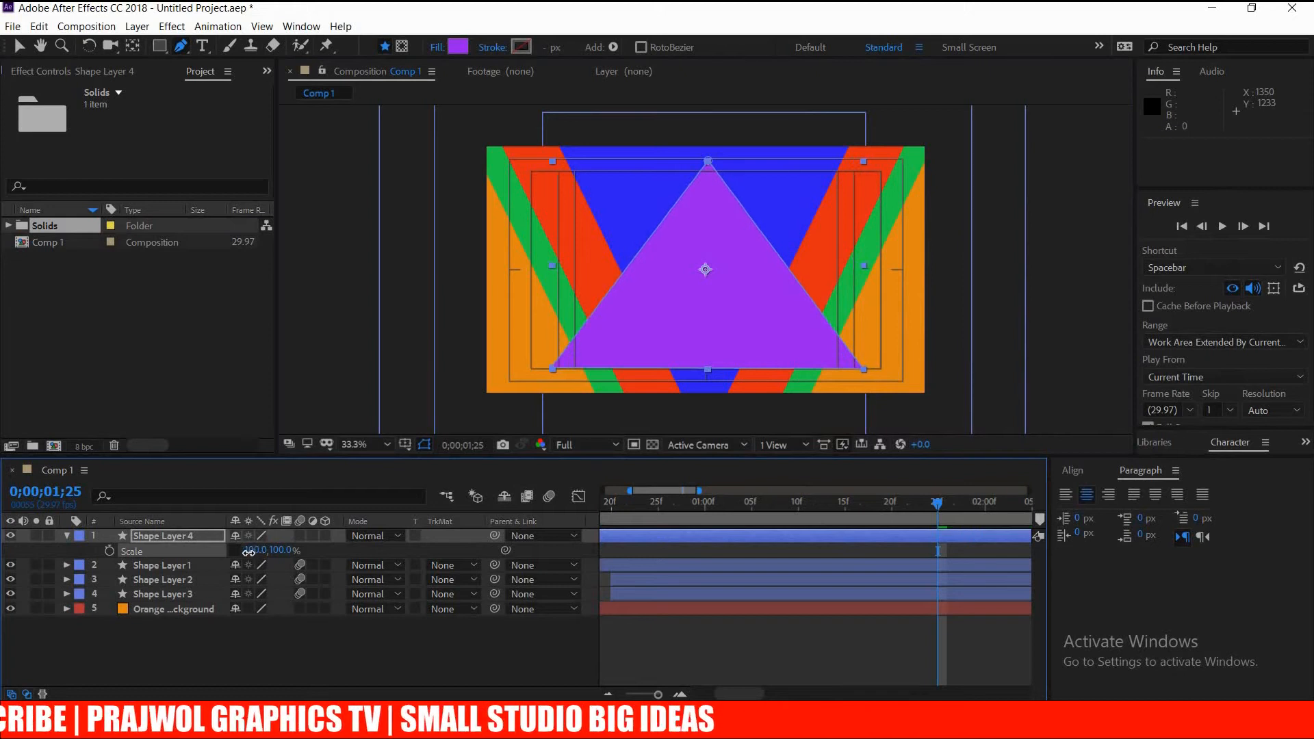
{"action": "left_click_drag", "start_coordinate": [250, 552], "coordinate": [264, 552]}
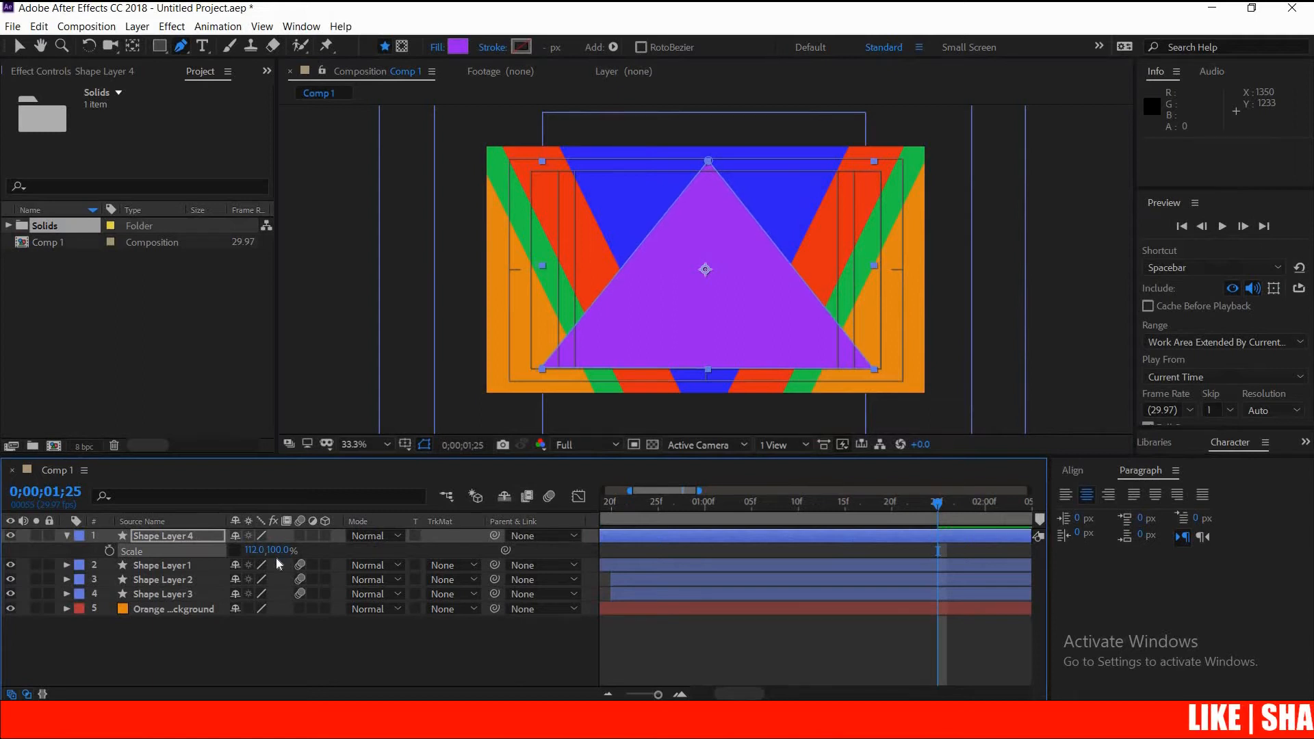
{"action": "key", "text": "p"}
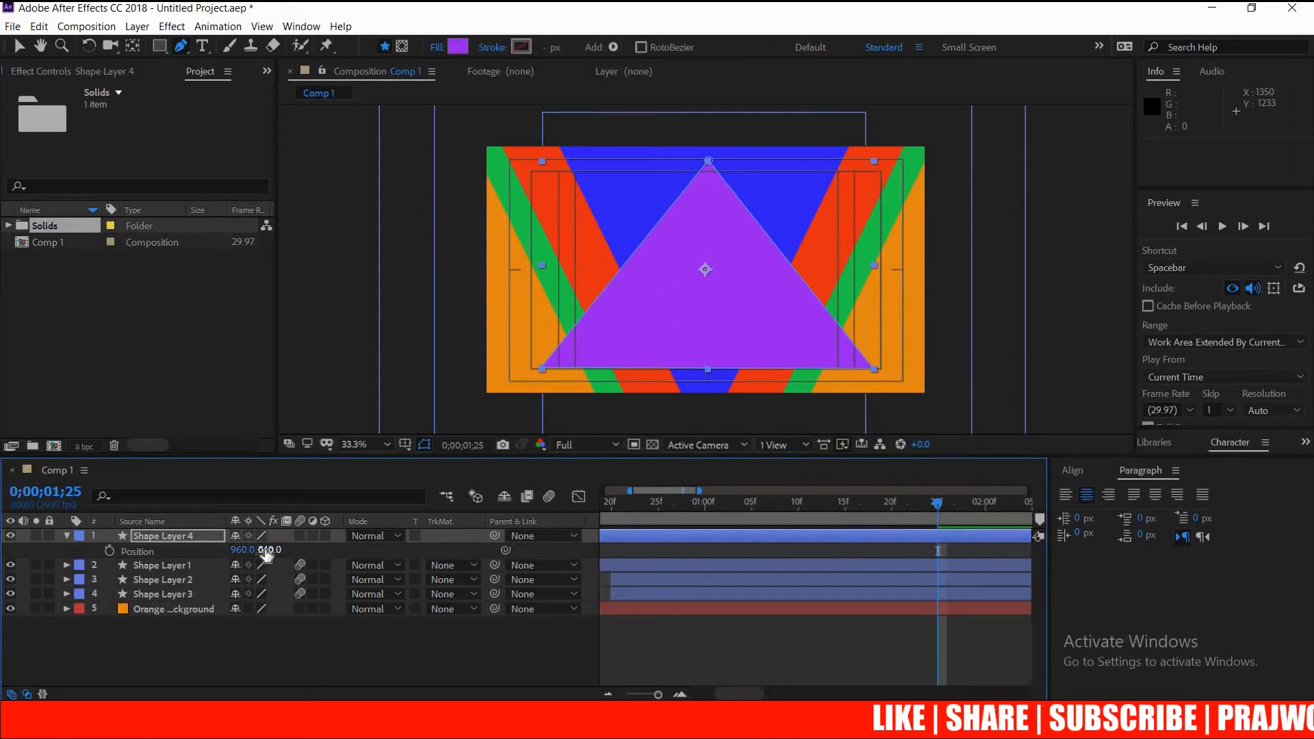
{"action": "left_click_drag", "start_coordinate": [267, 552], "coordinate": [369, 544]}
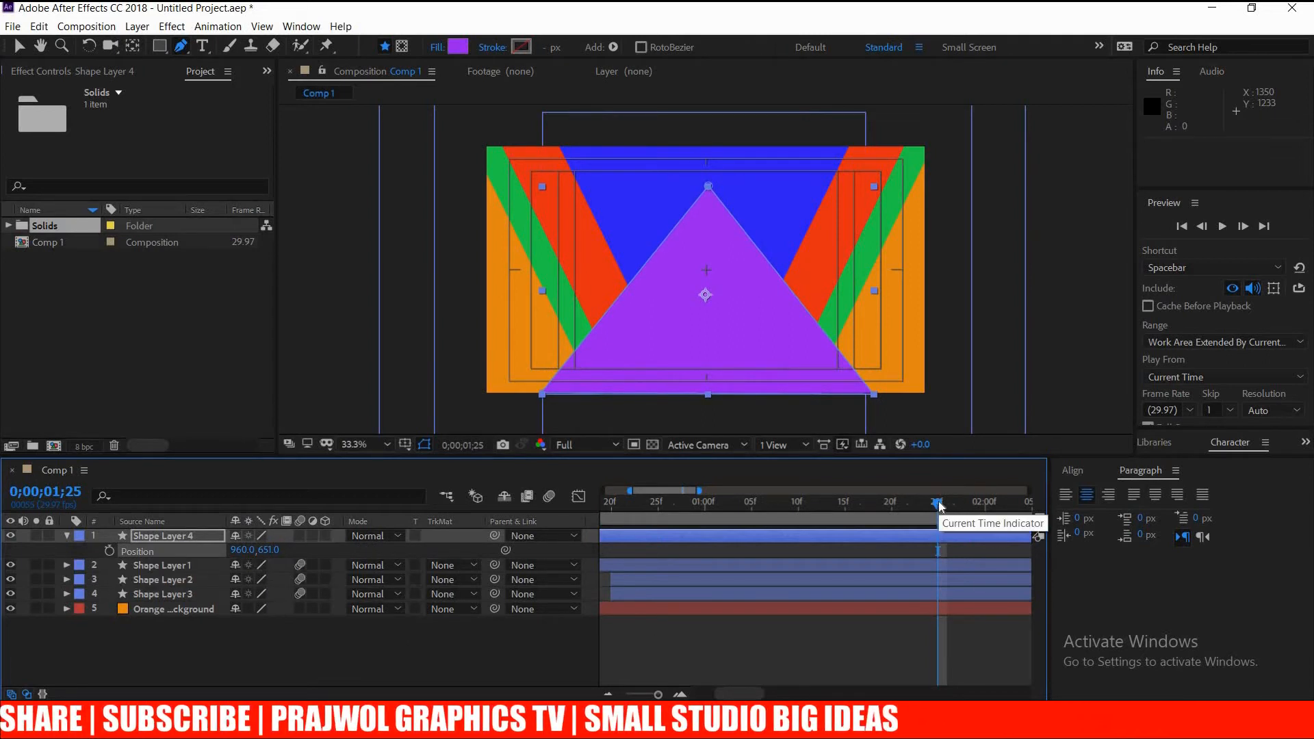
Keyframe Shape Layer 4's scale at 112.0, 100.0% on 0;00;02;05 and at 0.0, 100.0% on 0;00;01;25
{"action": "mouse_move", "coordinate": [939, 507]}
{"action": "left_mouse_down"}
{"action": "mouse_move", "coordinate": [1020, 508]}
{"action": "mouse_move", "coordinate": [939, 511]}
{"action": "left_mouse_up"}
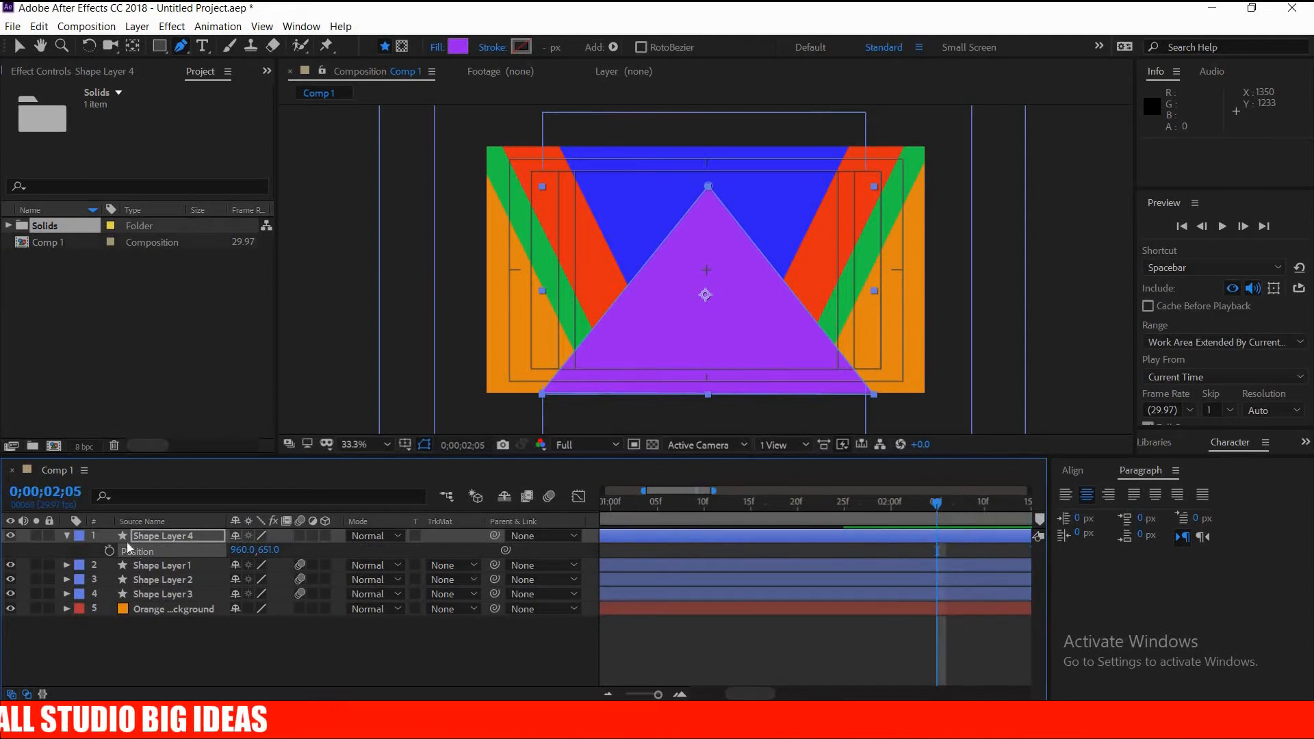
{"action": "key", "text": "s"}
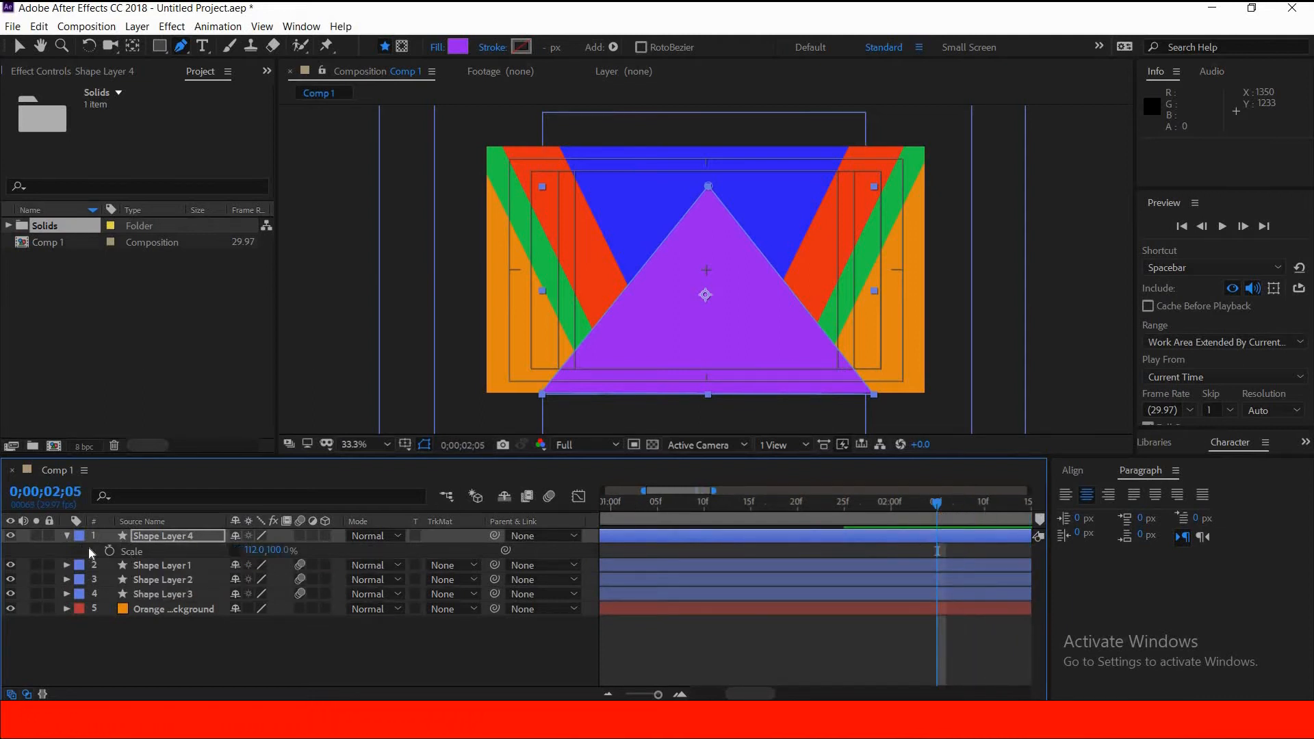
{"action": "left_click", "coordinate": [110, 551]}
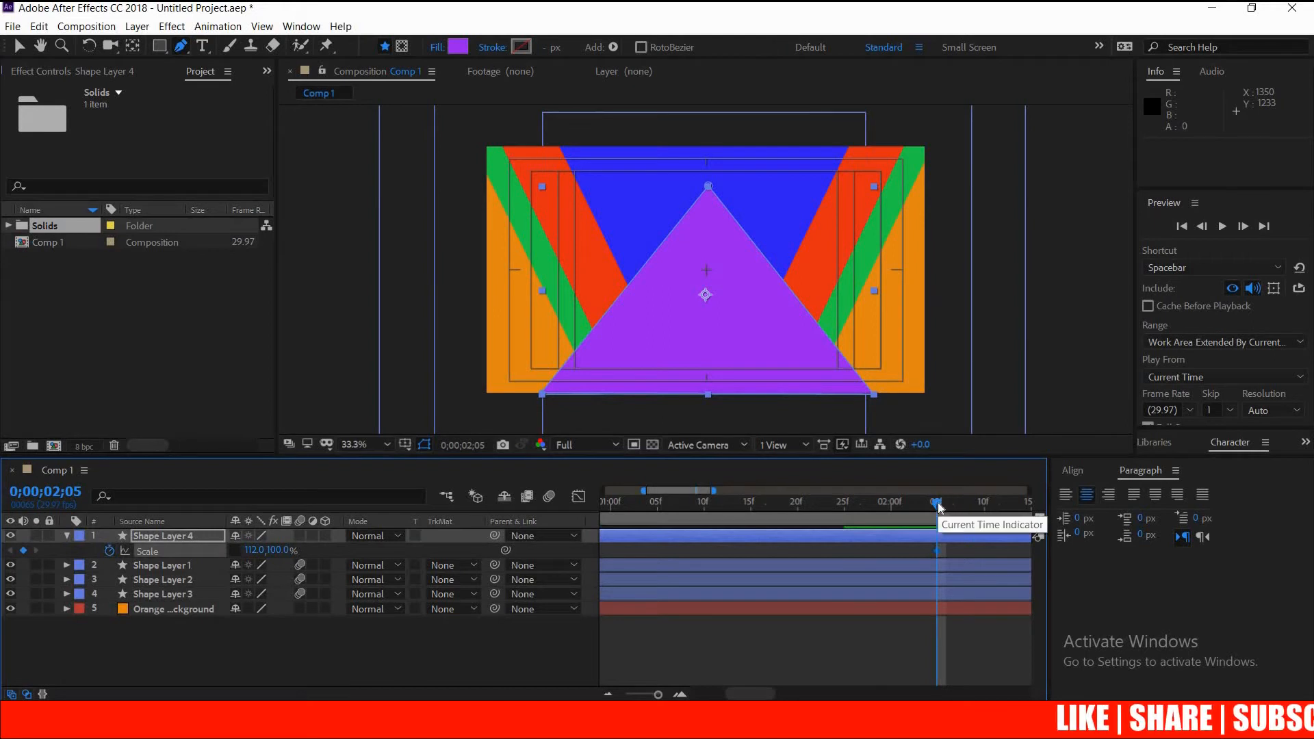
{"action": "left_click_drag", "start_coordinate": [938, 504], "coordinate": [845, 502]}
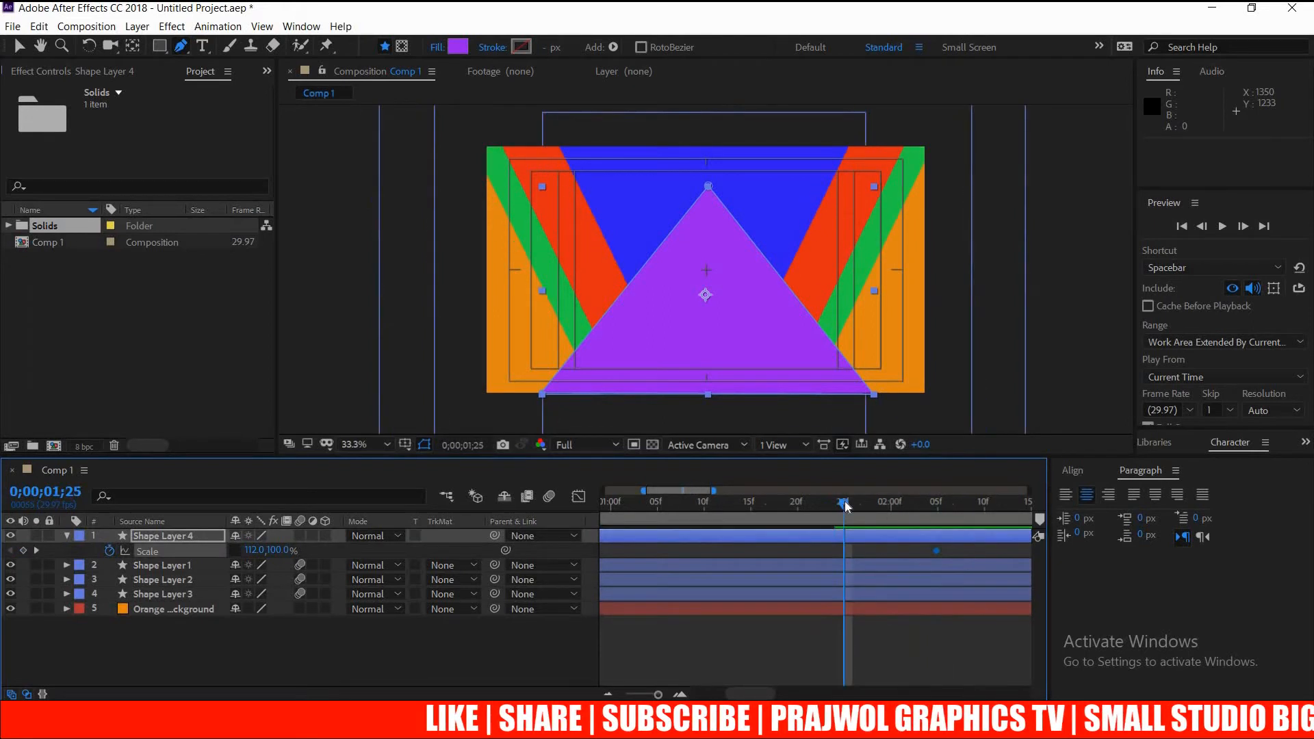
{"action": "left_click", "coordinate": [254, 549]}
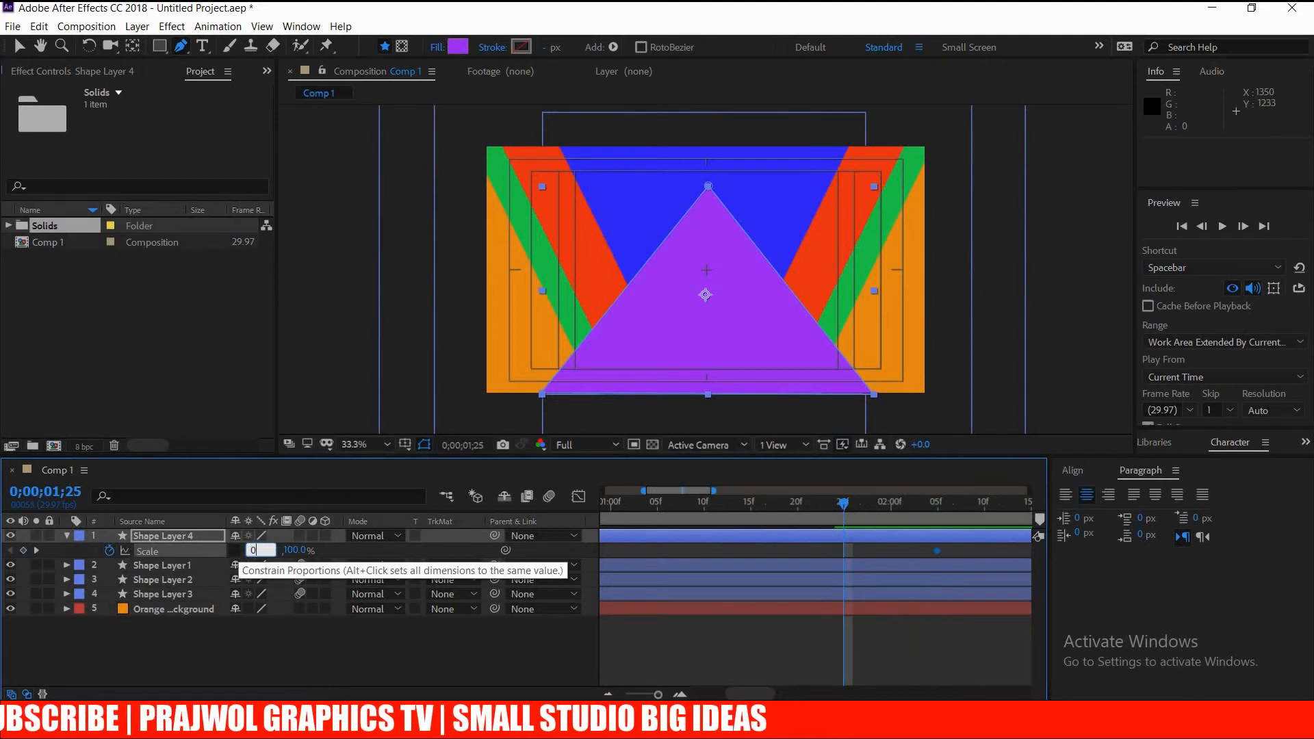
{"action": "type", "text": "0"}
{"action": "key", "text": "Return"}
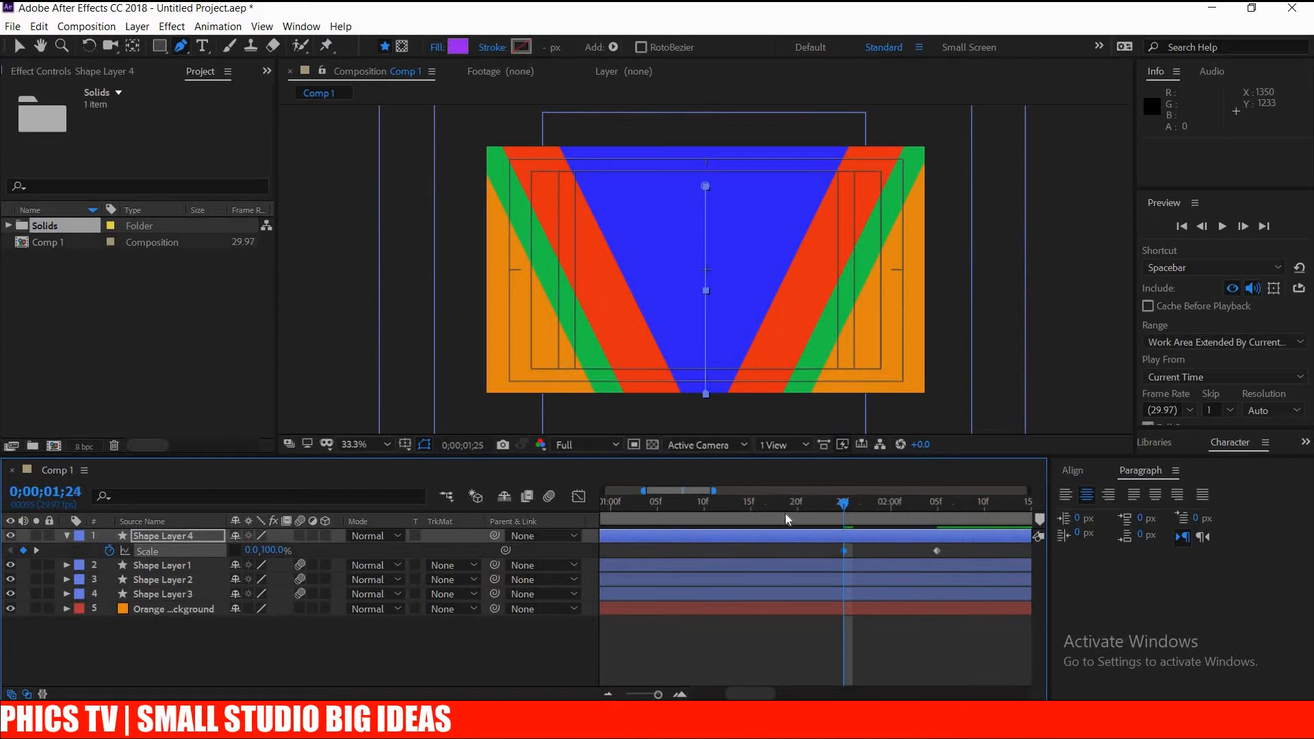
Start Shape Layer 4 at 0;00;01;25, move it below Shape Layer 3 and check its scale animation
{"action": "left_click_drag", "start_coordinate": [786, 519], "coordinate": [840, 545]}
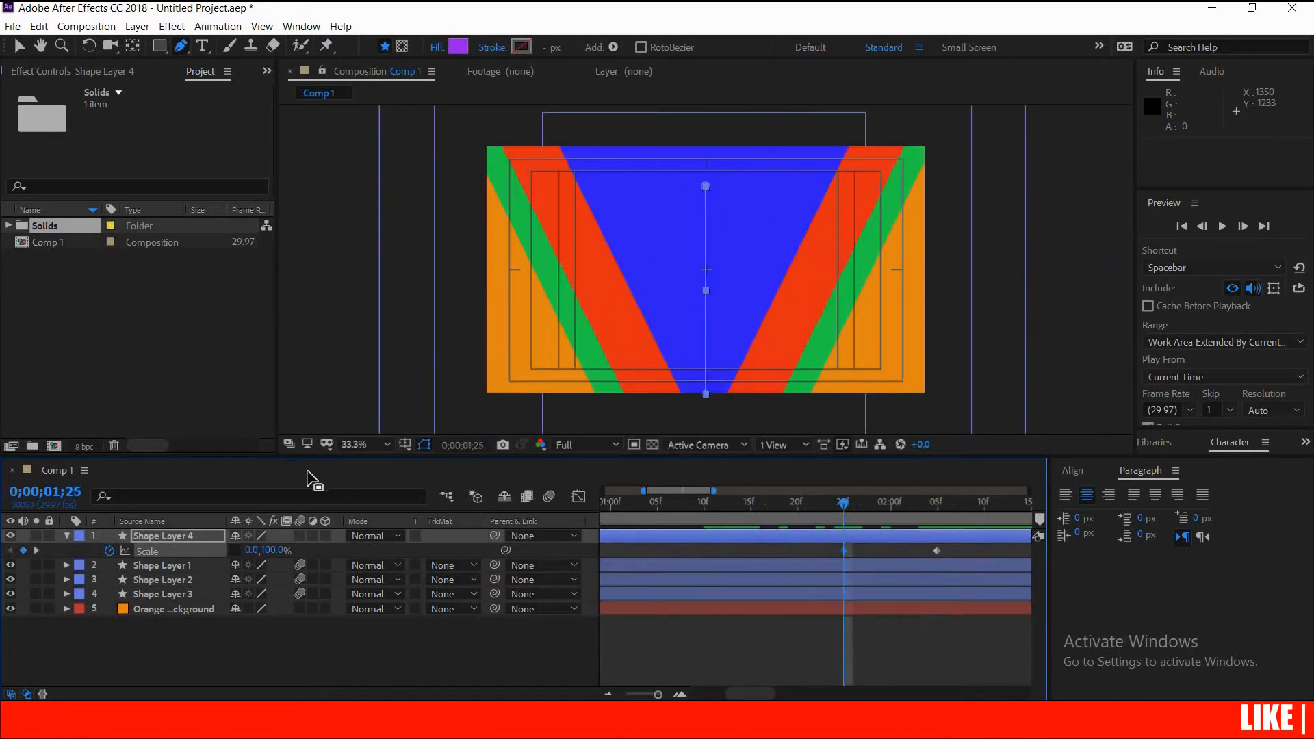
{"action": "left_click", "coordinate": [66, 537]}
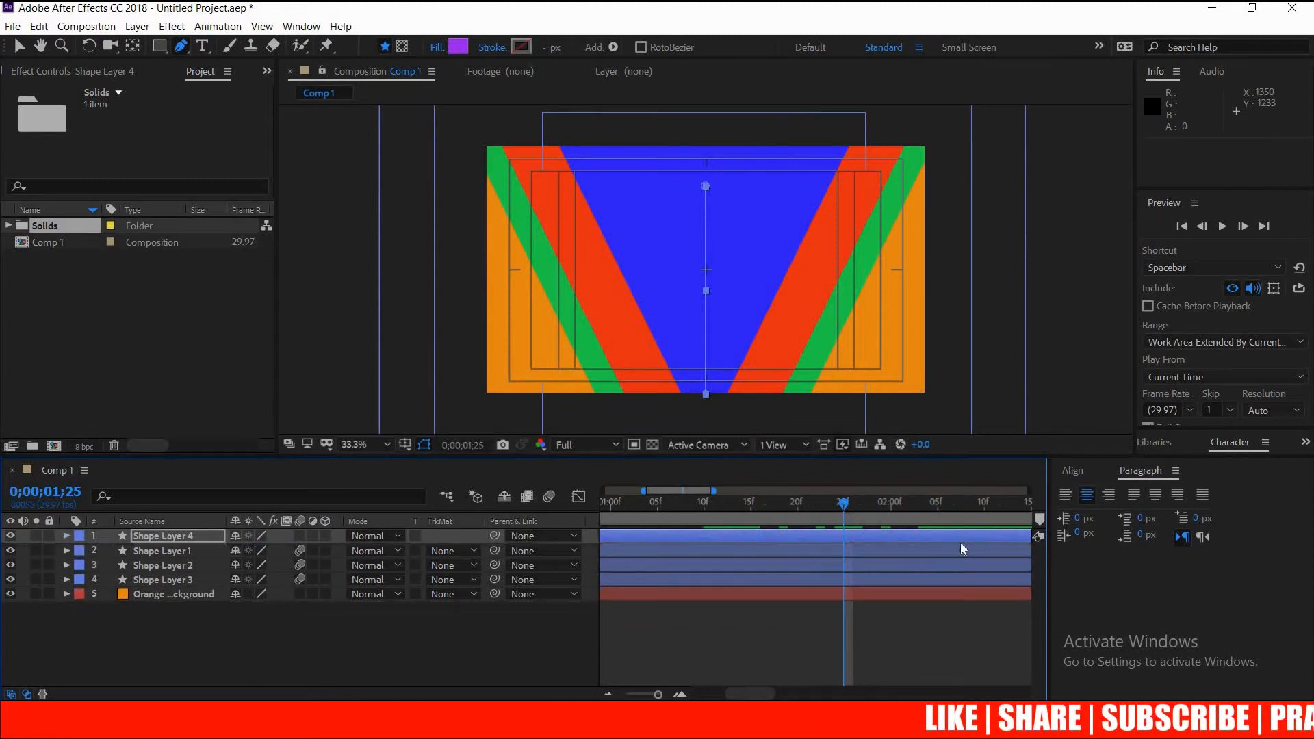
{"action": "key", "text": "alt+bracketleft"}
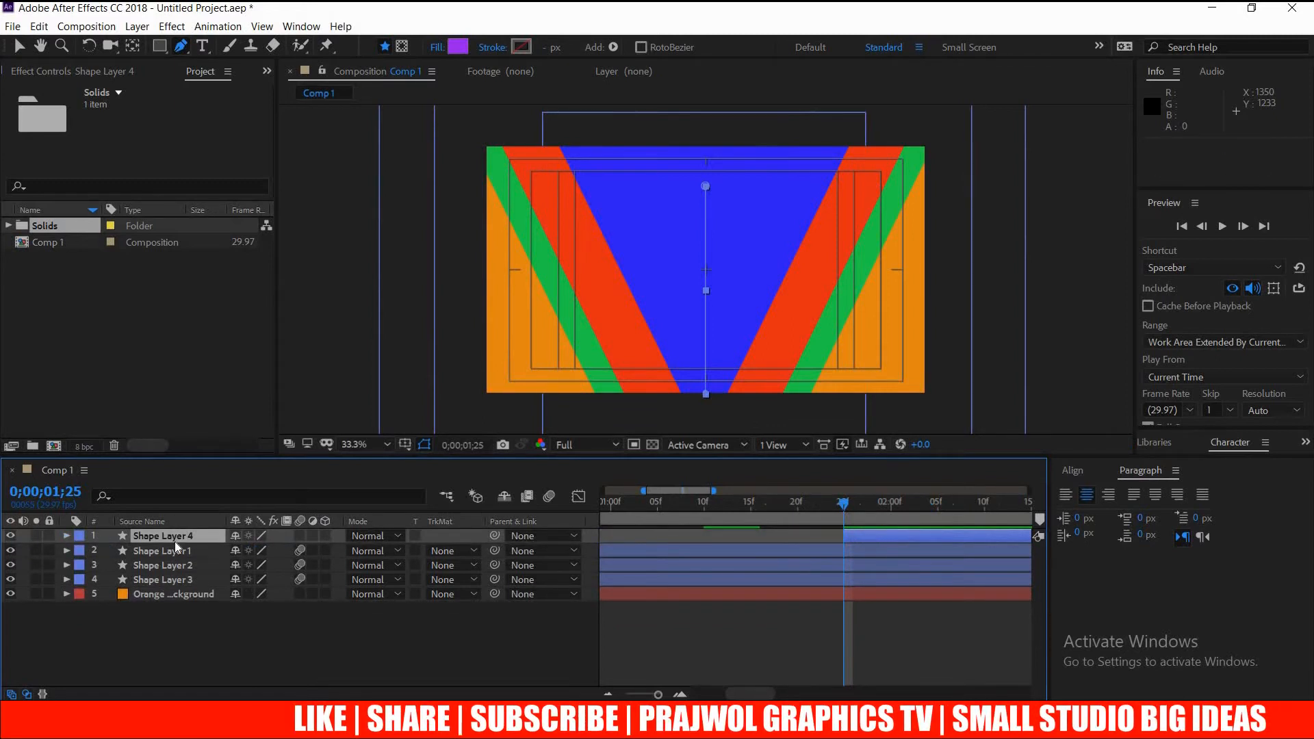
{"action": "left_click_drag", "start_coordinate": [175, 537], "coordinate": [174, 586]}
{"action": "key", "text": "s"}
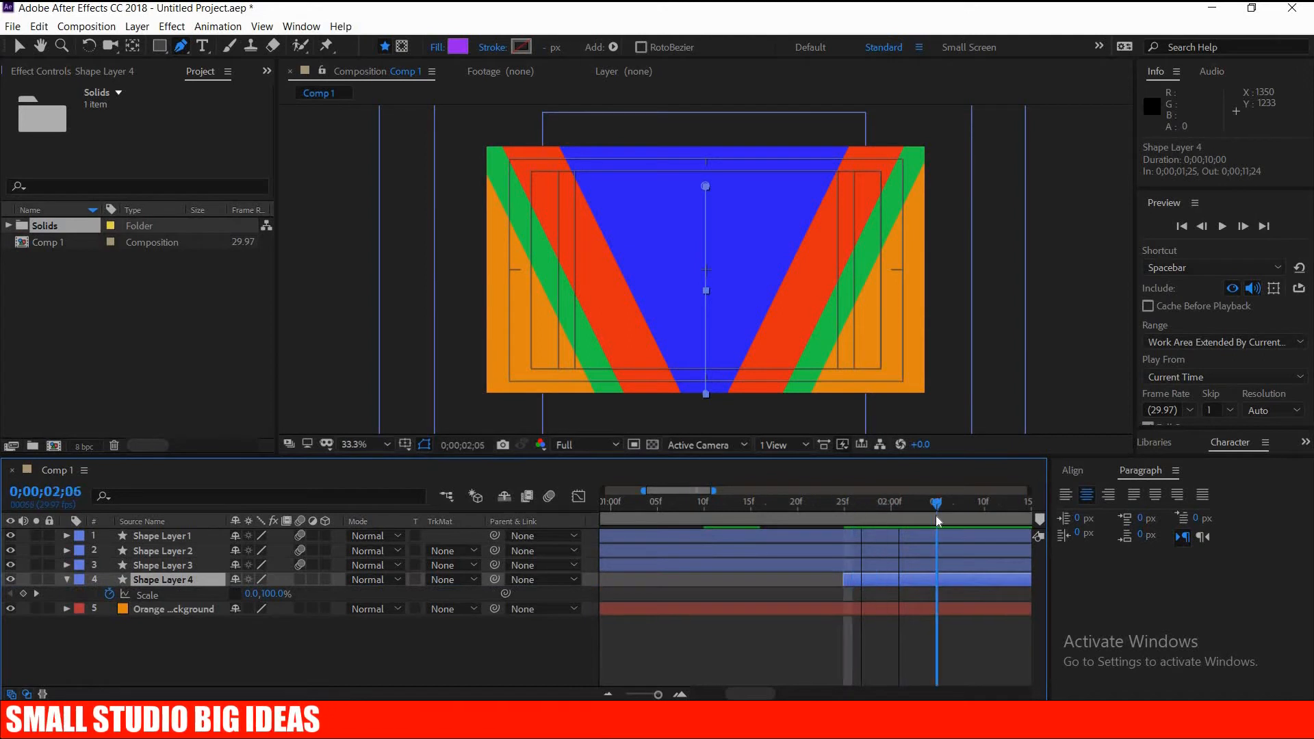
{"action": "key", "text": "p"}
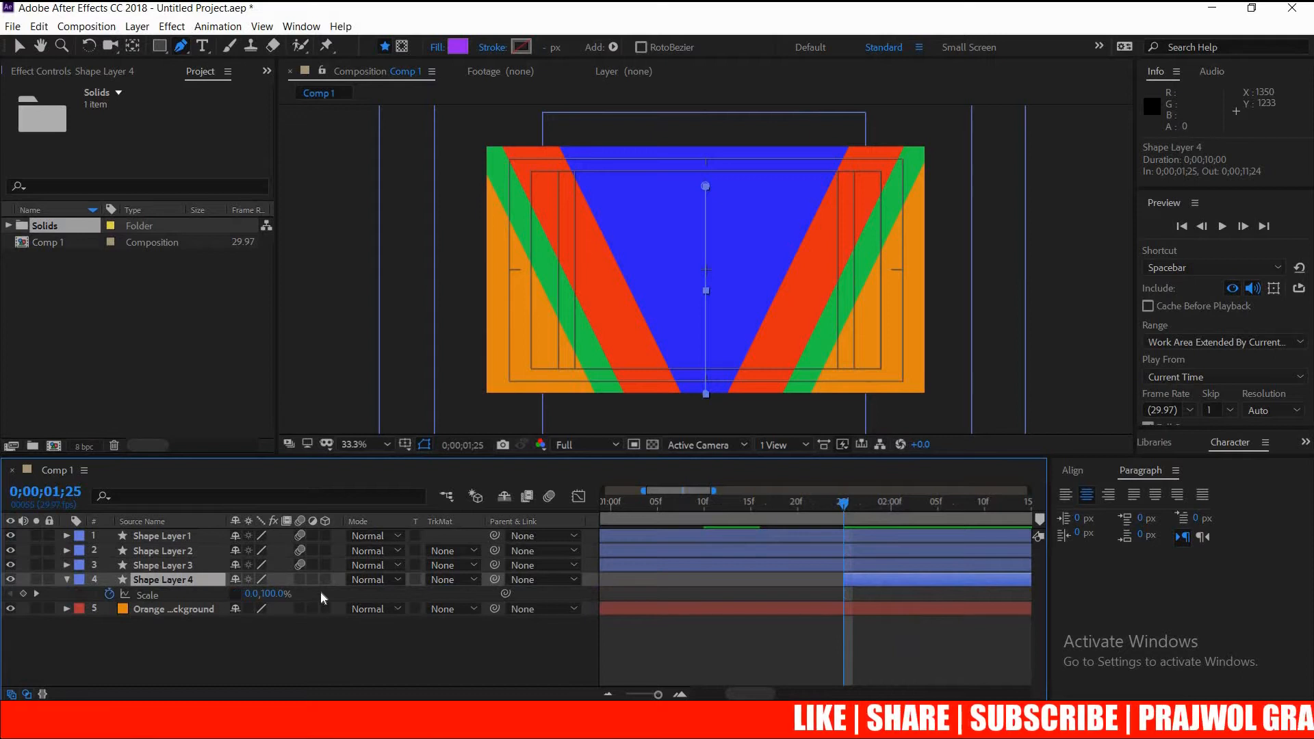
{"action": "key", "text": "p"}
{"action": "key", "text": "s"}
{"action": "left_click_drag", "start_coordinate": [901, 503], "coordinate": [936, 507]}
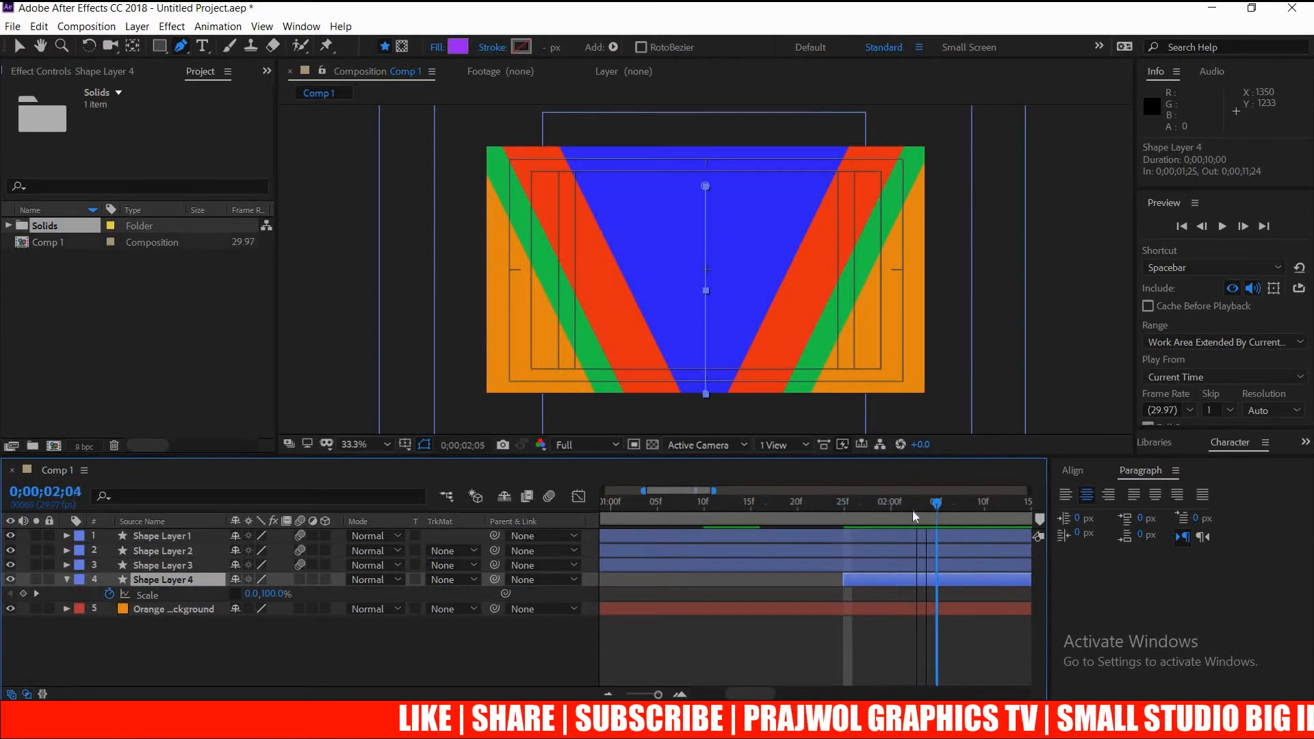
{"action": "left_click", "coordinate": [833, 516]}
{"action": "left_click", "coordinate": [843, 516]}
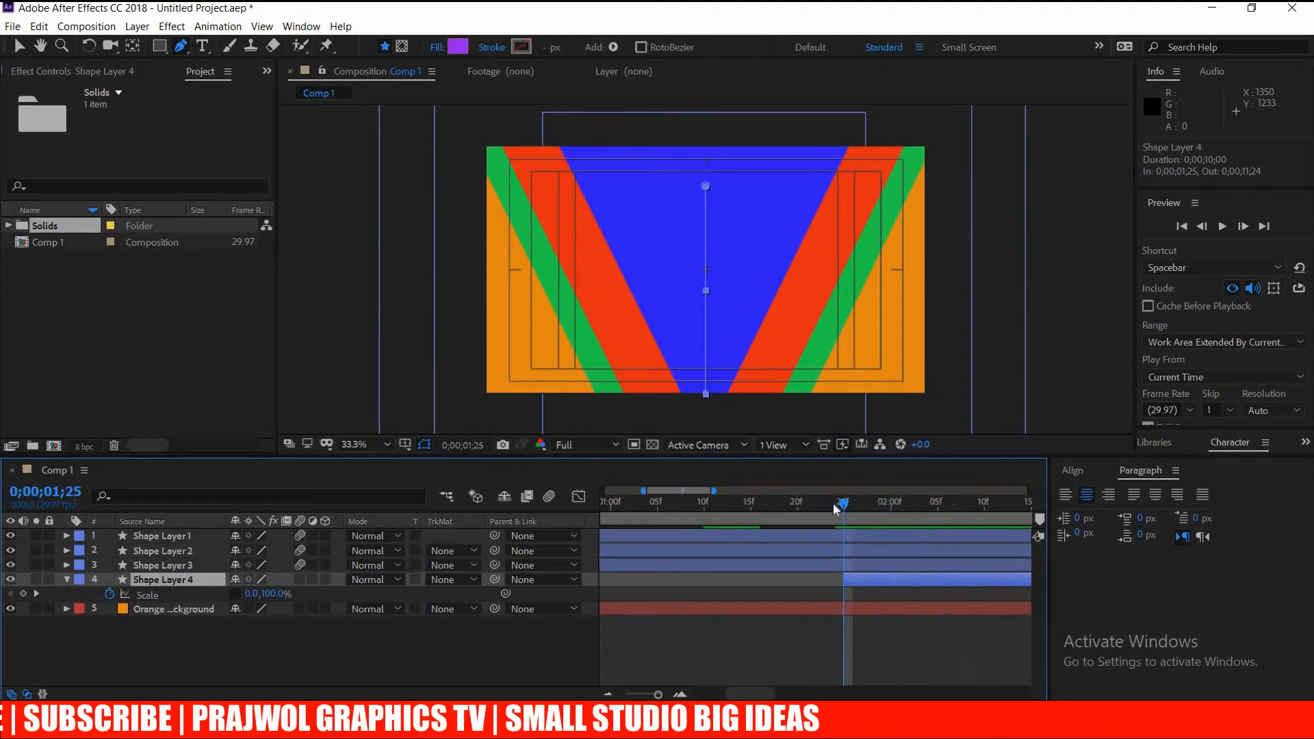
Undo Shape Layer 4's reordering, start time shift and scale keyframes
{"action": "key", "text": "ctrl+bracketright"}
{"action": "key", "text": "ctrl+z"}
{"action": "key", "text": "ctrl+z"}
{"action": "key", "text": "ctrl+z"}
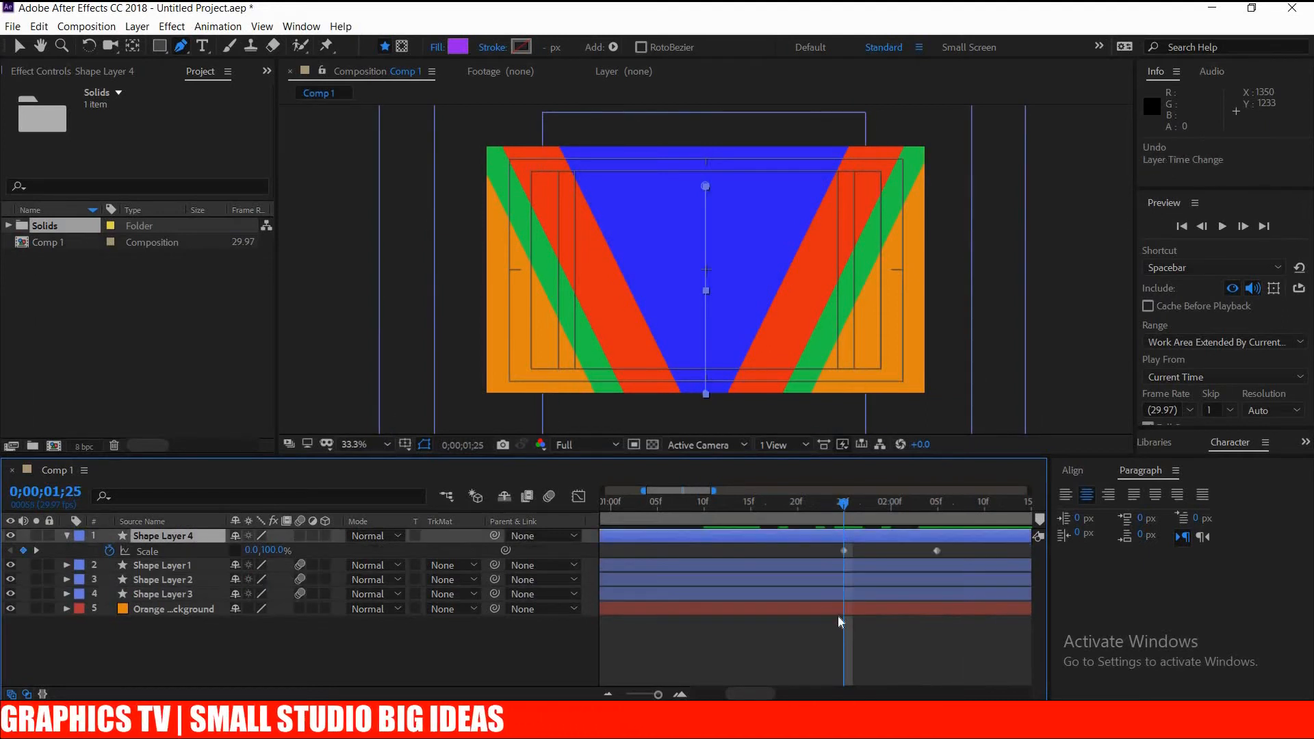
{"action": "key", "text": "ctrl+z"}
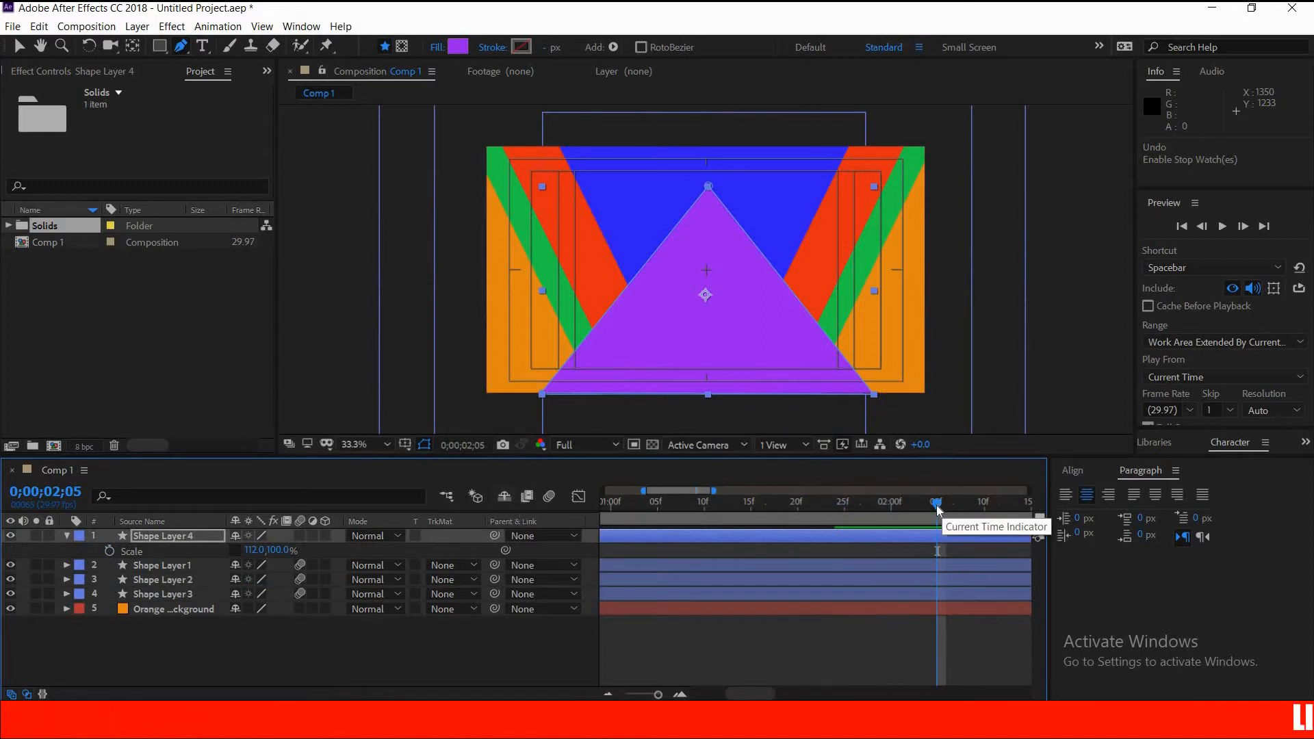
{"action": "left_click_drag", "start_coordinate": [463, 470], "coordinate": [459, 473]}
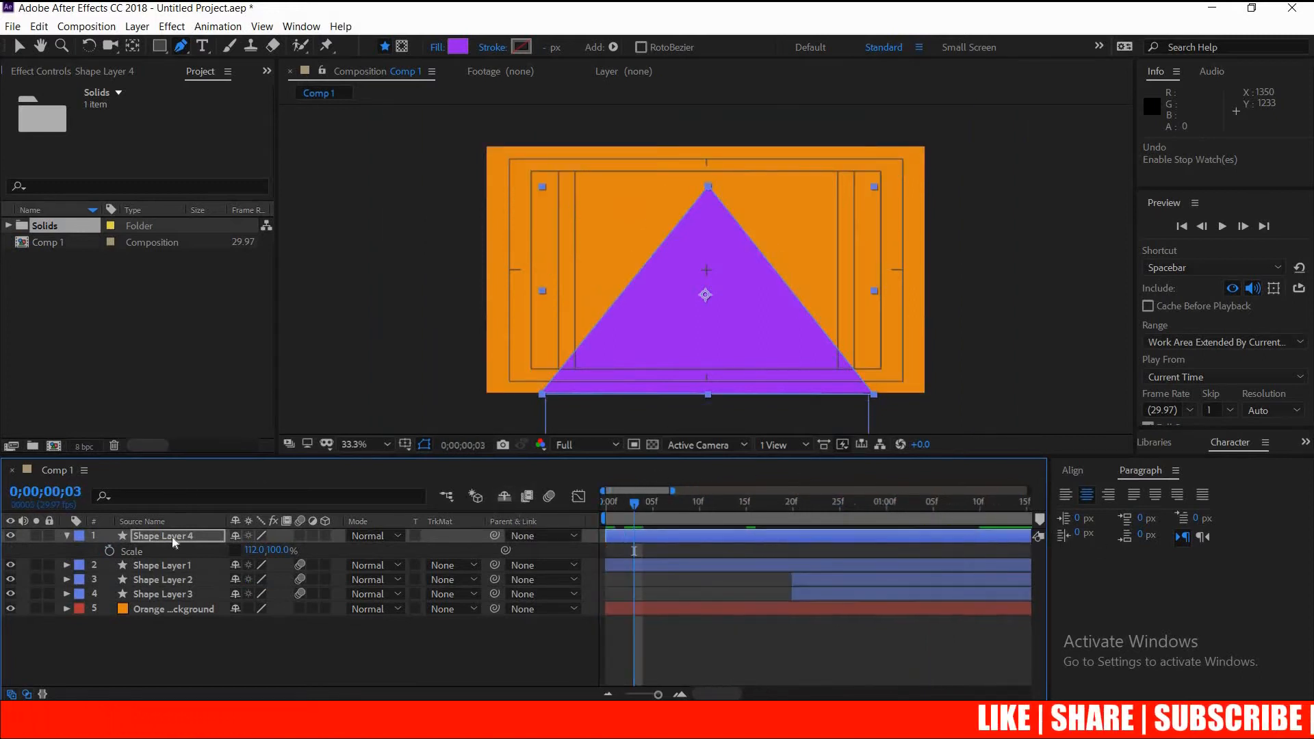
Move Shape Layer 4 below Shape Layer 3 and shift its start to 0;00;01;25
{"action": "left_click_drag", "start_coordinate": [171, 537], "coordinate": [161, 594]}
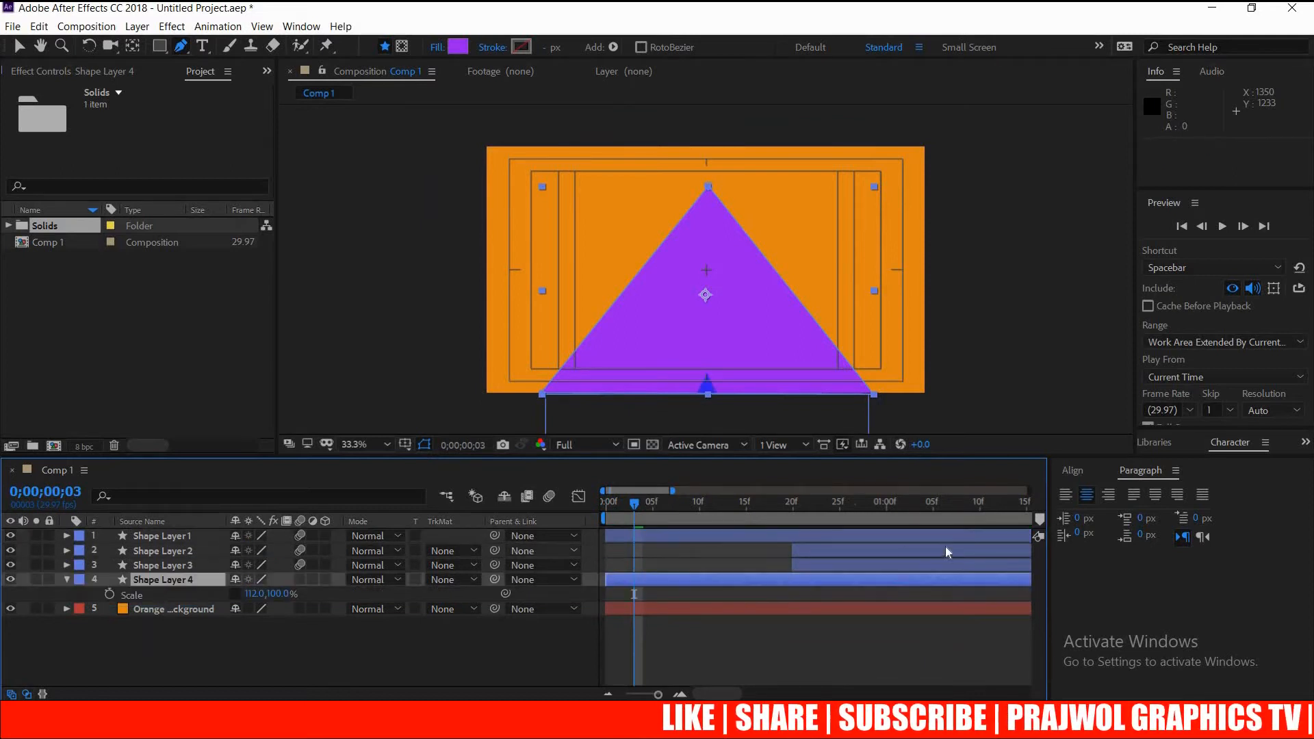
{"action": "left_click_drag", "start_coordinate": [635, 503], "coordinate": [994, 538]}
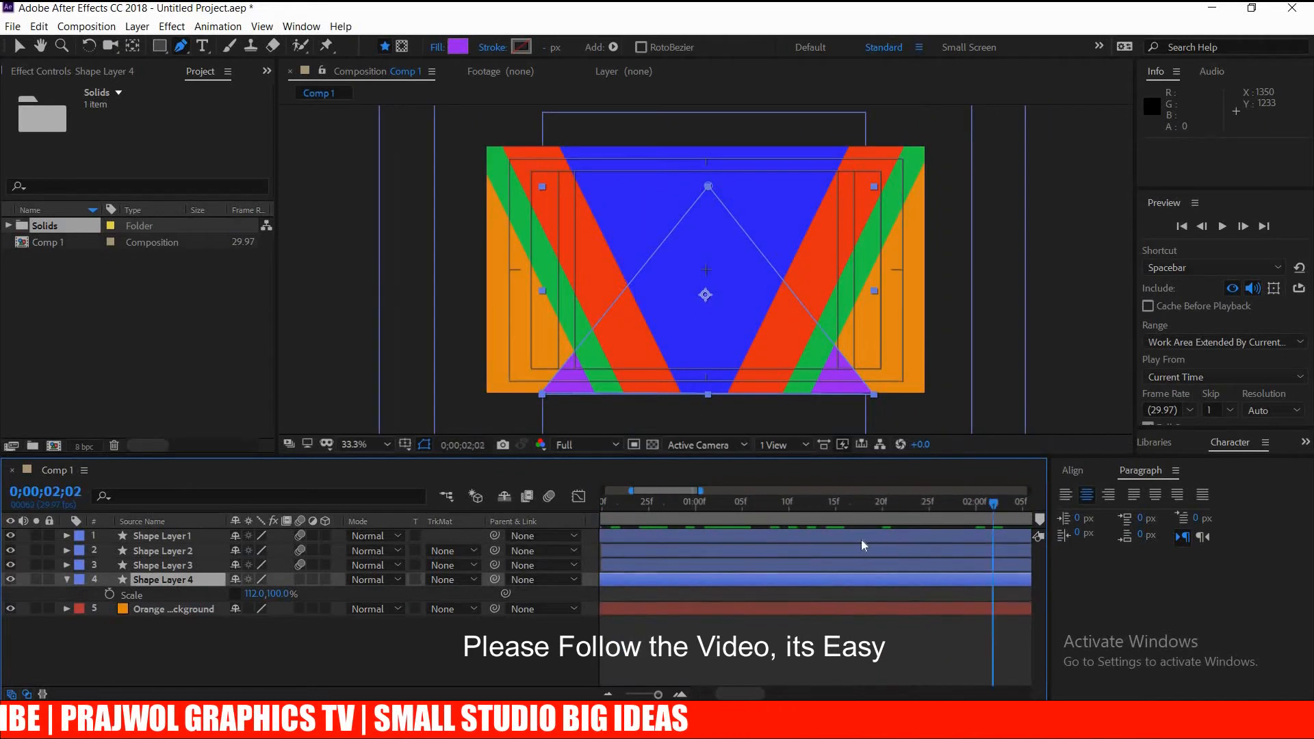
{"action": "left_click_drag", "start_coordinate": [861, 540], "coordinate": [926, 535]}
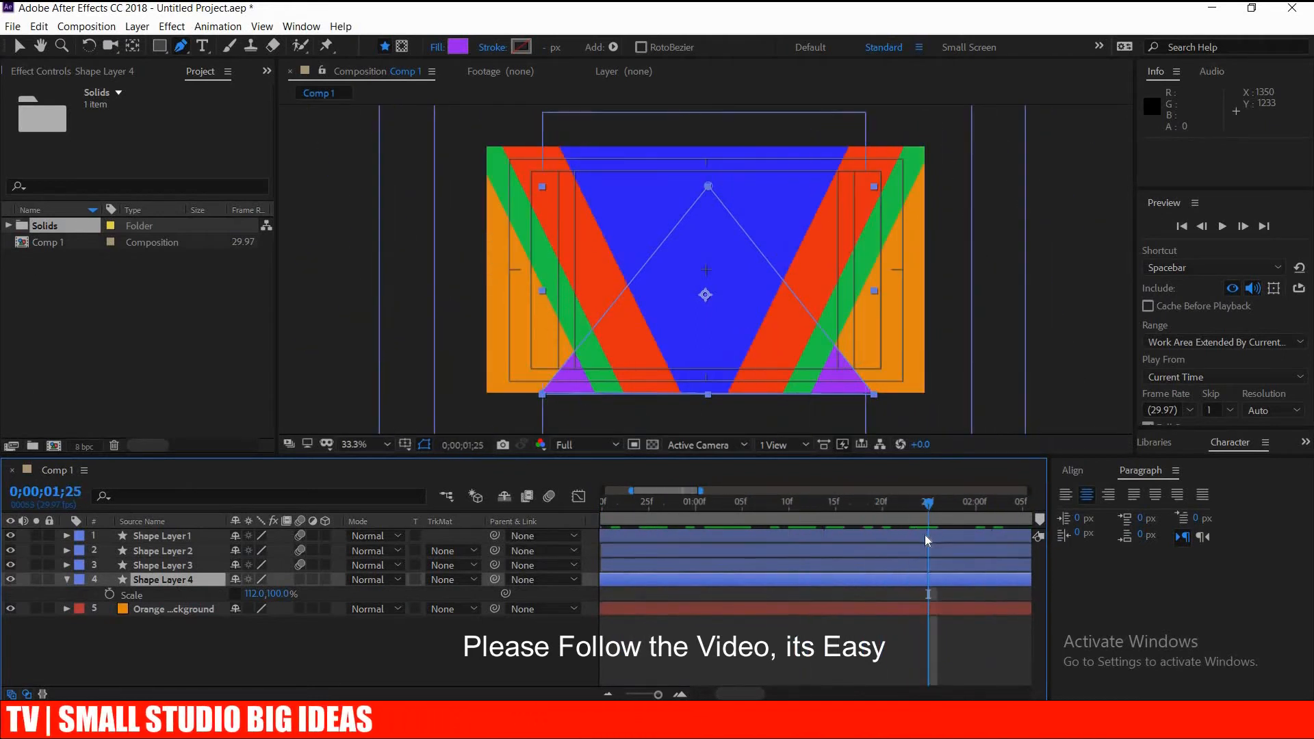
{"action": "left_click", "coordinate": [878, 639]}
{"action": "left_click", "coordinate": [917, 577]}
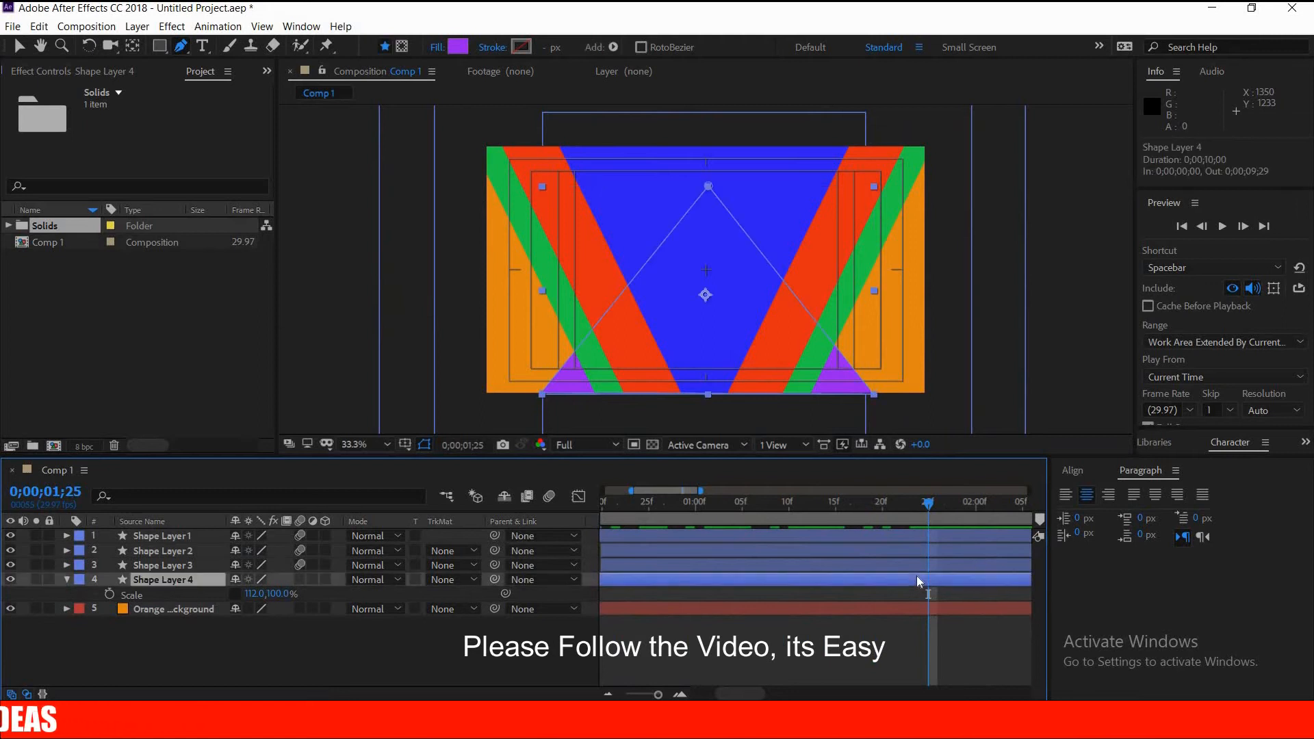
{"action": "key", "text": "alt+bracketleft"}
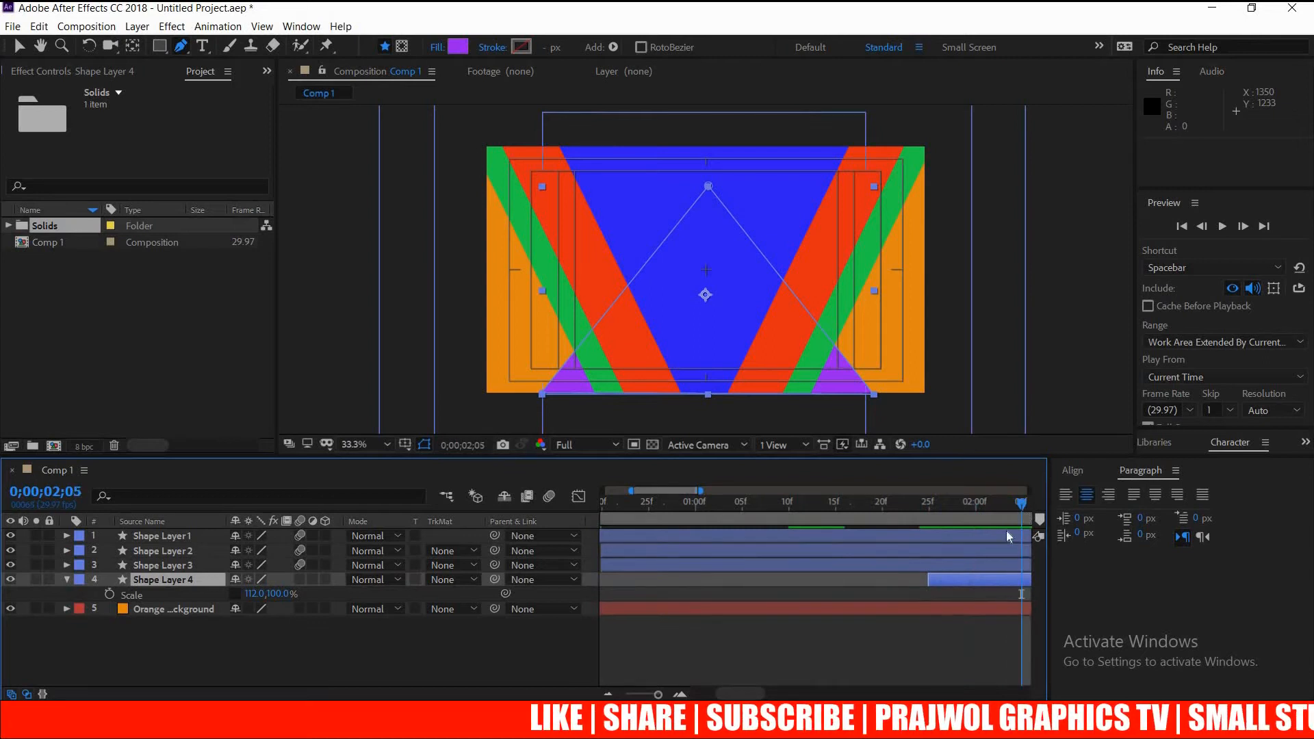
Keyframe Shape Layer 4's current scale at 0;00;02;05 and set it to 0.0, 100.0% at 0;00;01;25
{"action": "left_click", "coordinate": [110, 594]}
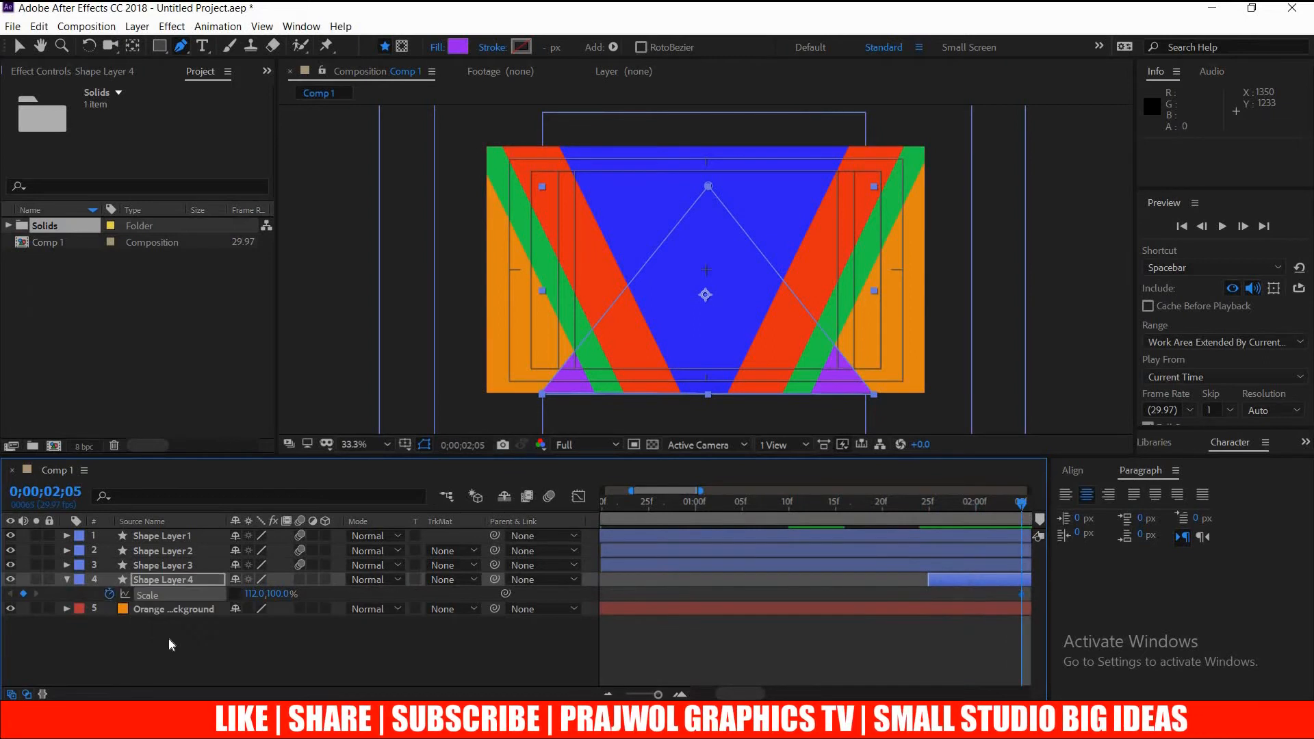
{"action": "left_click_drag", "start_coordinate": [919, 504], "coordinate": [927, 508]}
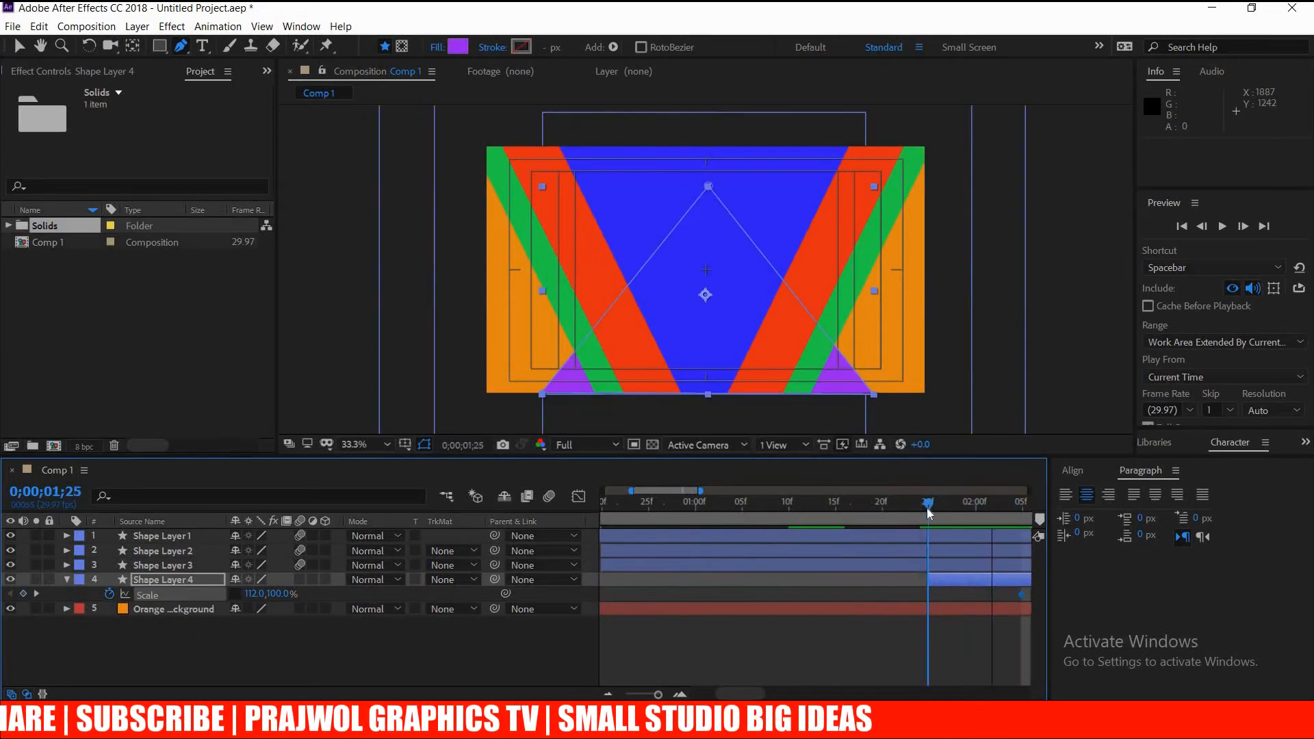
{"action": "left_click", "coordinate": [253, 593]}
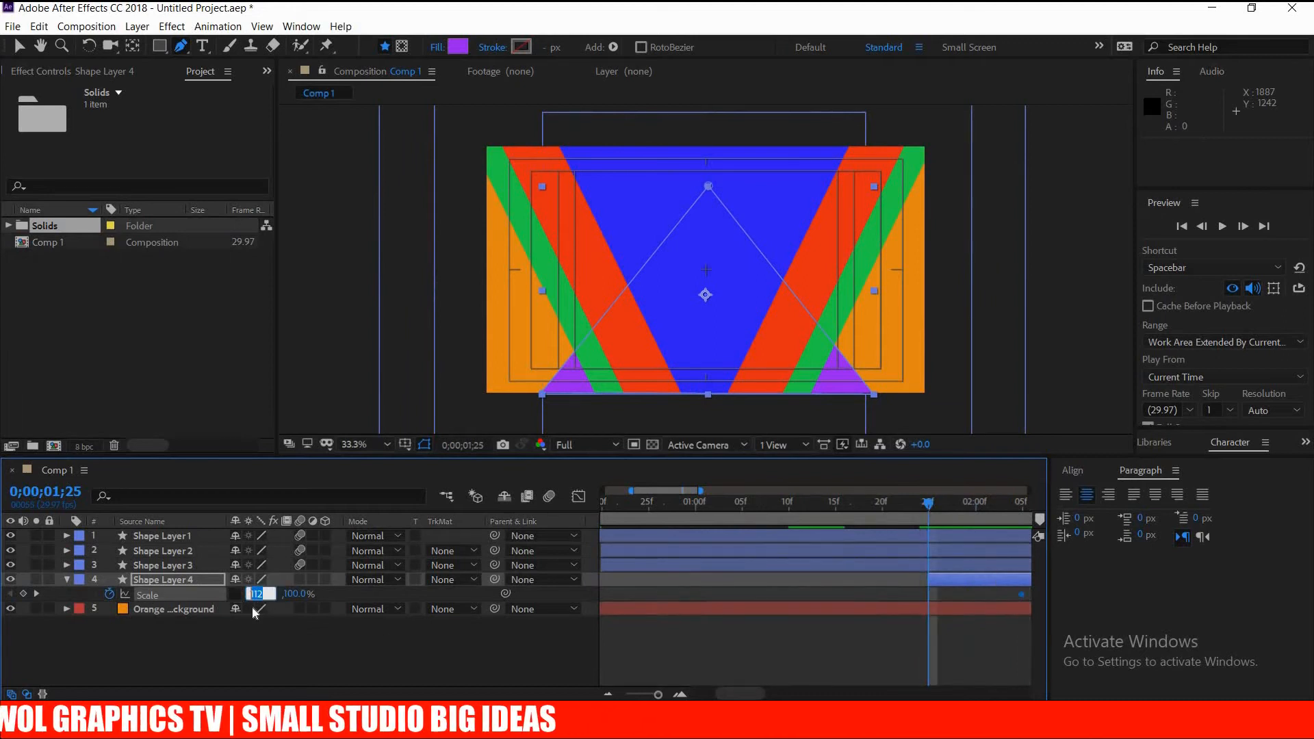
{"action": "type", "text": "0"}
{"action": "key", "text": "Return"}
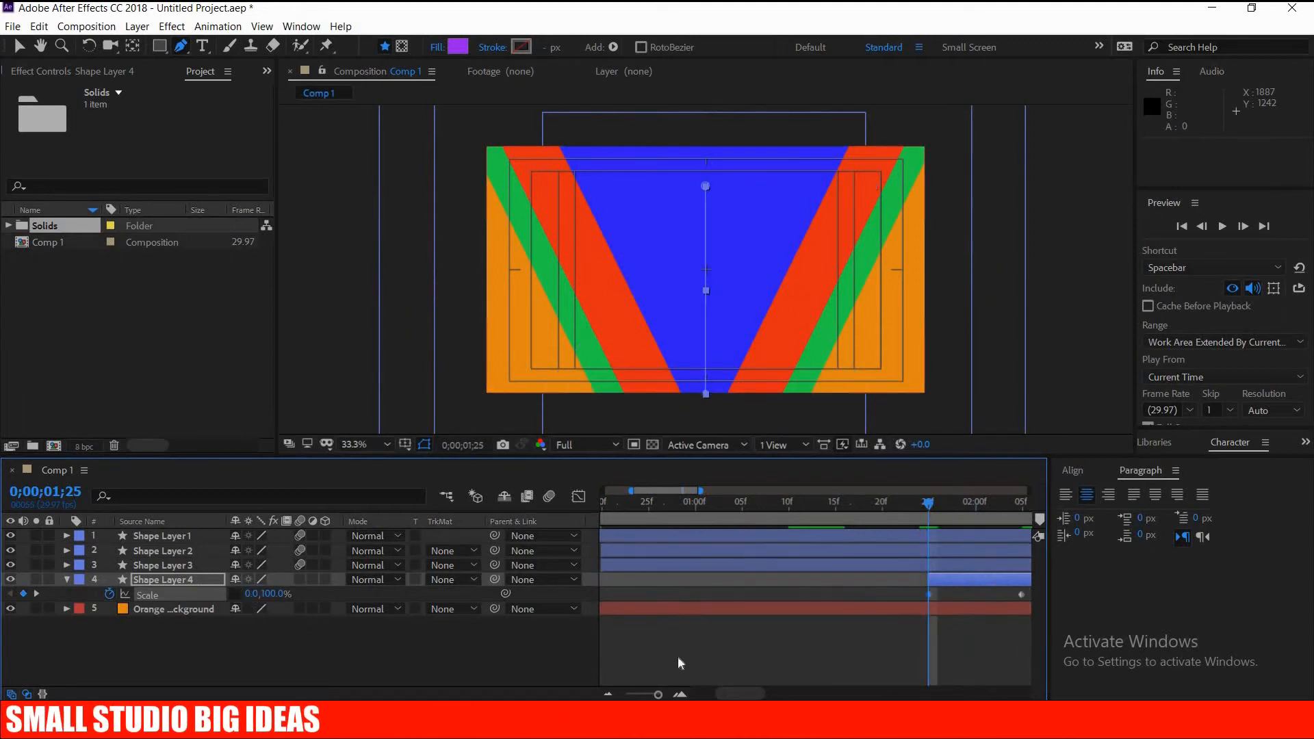
Apply Easy Ease to Shape Layer 4's two scale keyframes, preview the animation and collapse the layer's properties
{"action": "right_click", "coordinate": [1021, 595]}
{"action": "mouse_move", "coordinate": [1085, 584]}
{"action": "left_click", "coordinate": [801, 487]}
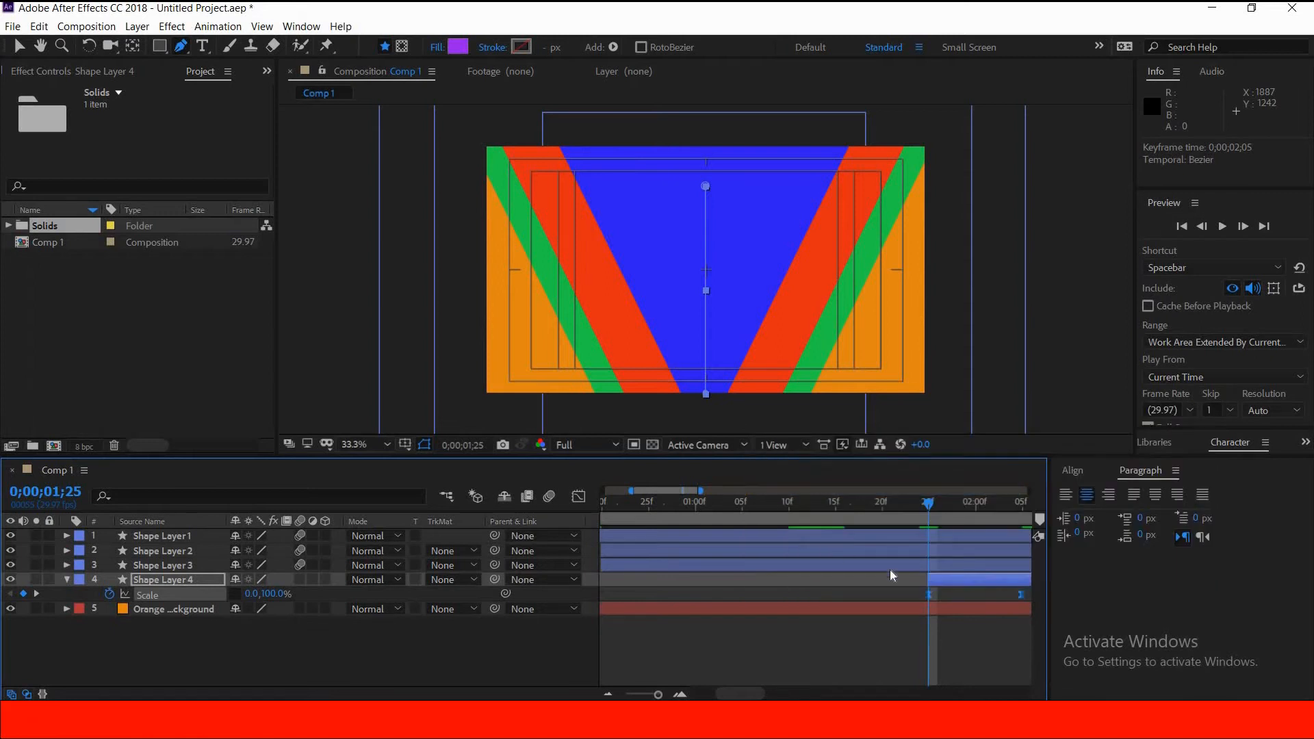
{"action": "key", "text": "space"}
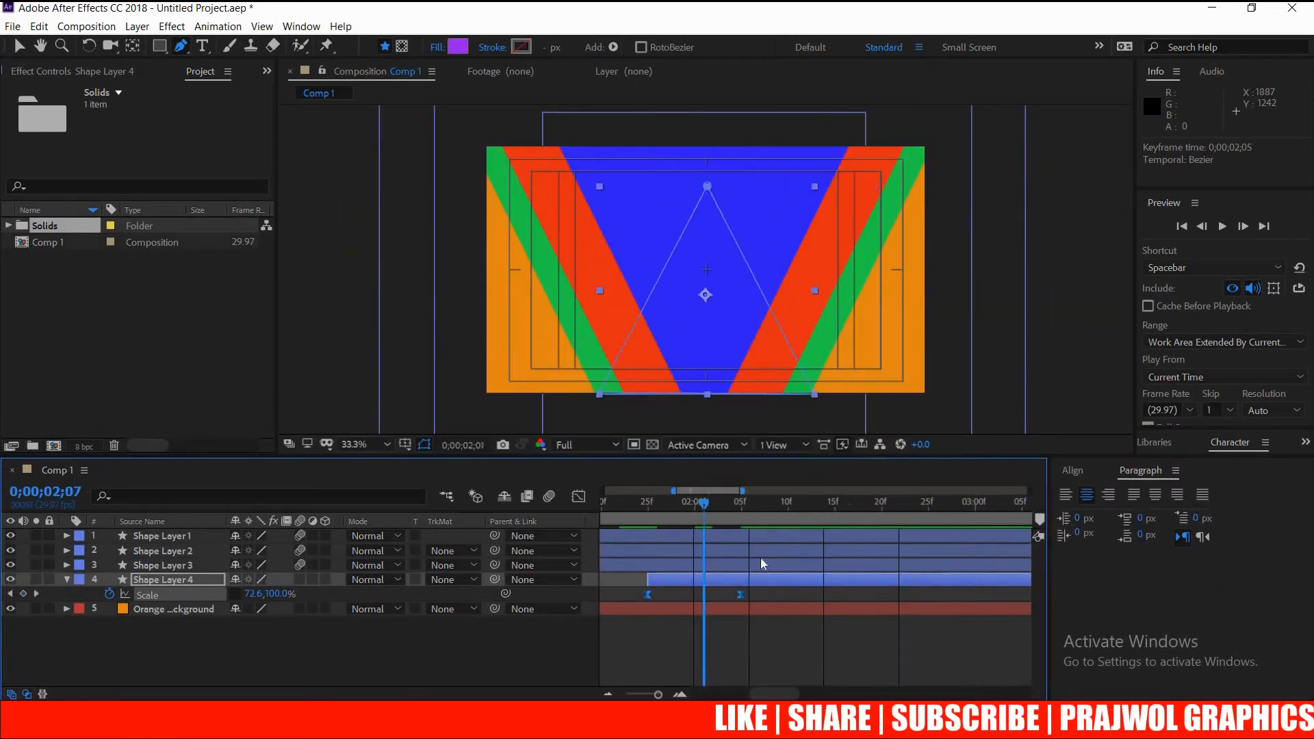
{"action": "left_click", "coordinate": [66, 579]}
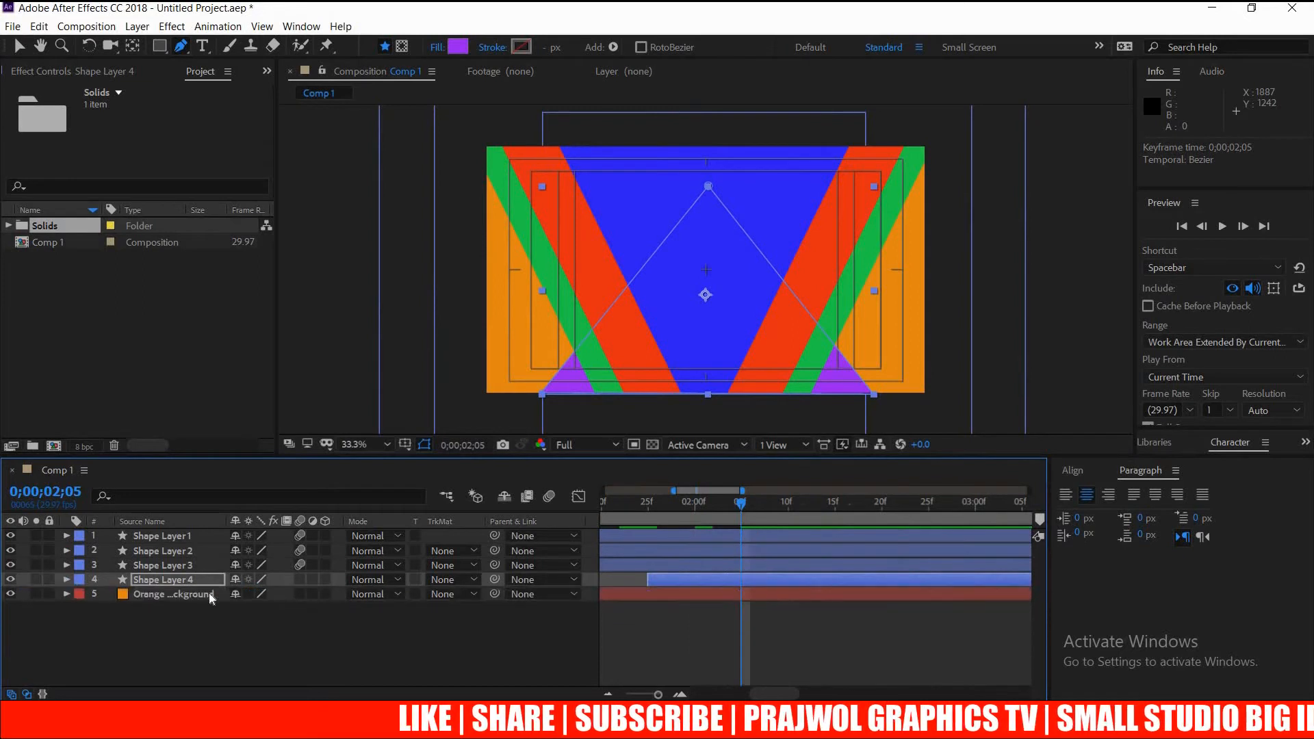
Duplicate Shape Layer 4 twice and stack the copies beneath it, with Shape Layer 5 above Shape Layer 6
{"action": "key", "text": "ctrl+d"}
{"action": "key", "text": "ctrl+d"}
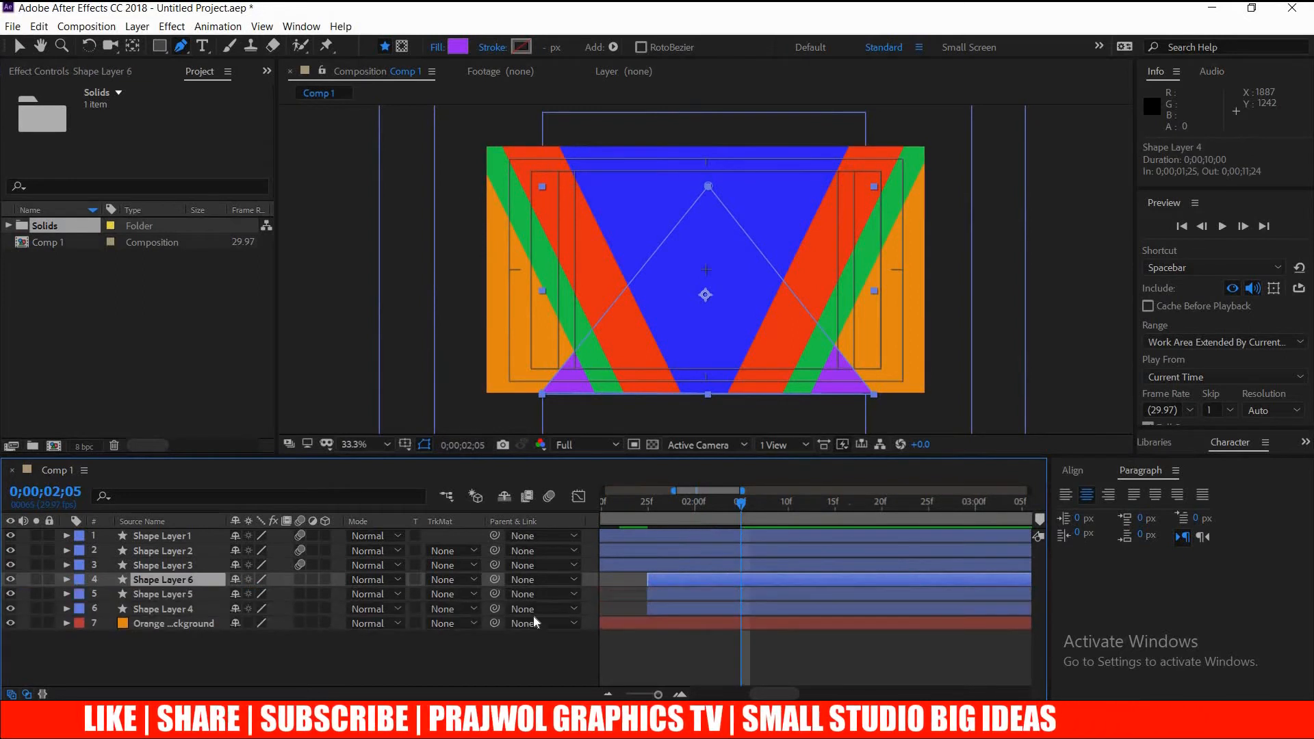
{"action": "left_click", "coordinate": [196, 590], "text": "shift"}
{"action": "mouse_move", "coordinate": [196, 590]}
{"action": "left_mouse_down"}
{"action": "mouse_move", "coordinate": [195, 616]}
{"action": "mouse_move", "coordinate": [194, 592]}
{"action": "left_mouse_up"}
{"action": "left_click", "coordinate": [190, 610]}
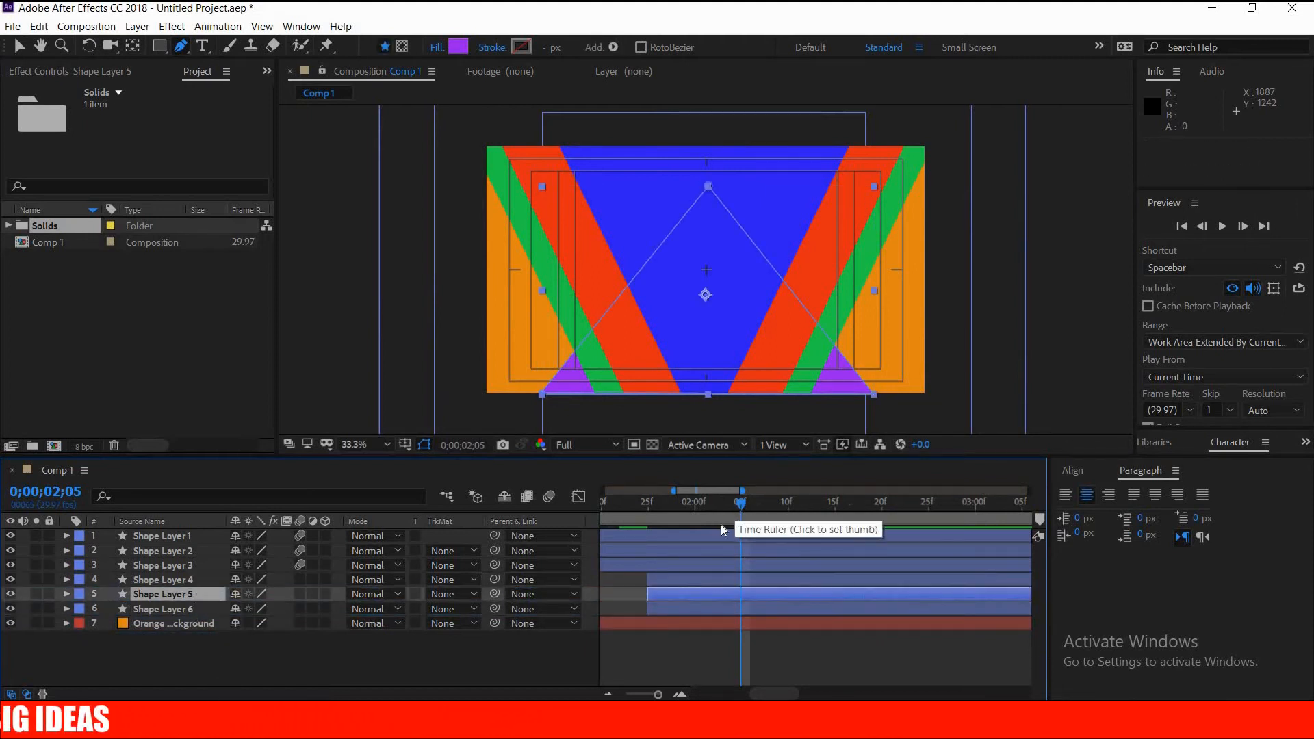
Shift the start of Shape Layers 5 and 6 to 0;00;02;05 and reveal their keyframed properties
{"action": "left_click", "coordinate": [711, 609], "text": "shift"}
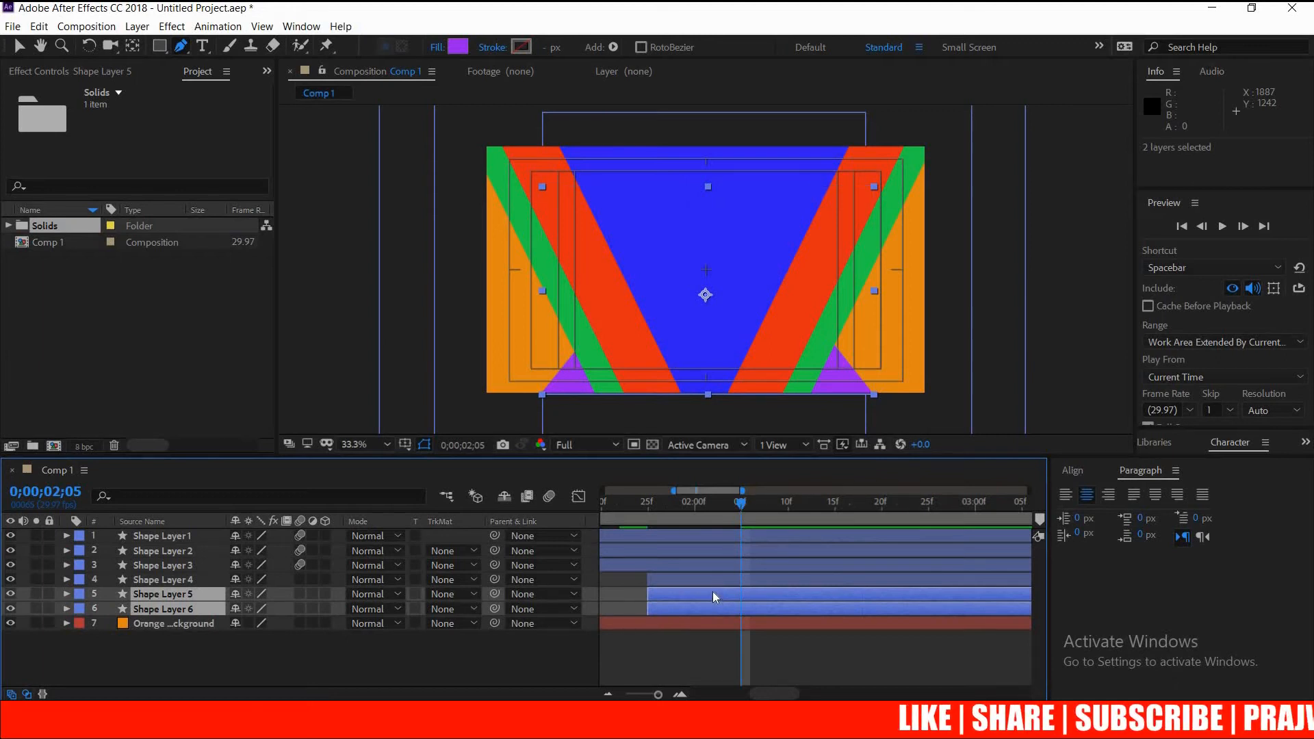
{"action": "key", "text": "alt+bracketleft"}
{"action": "key", "text": "u"}
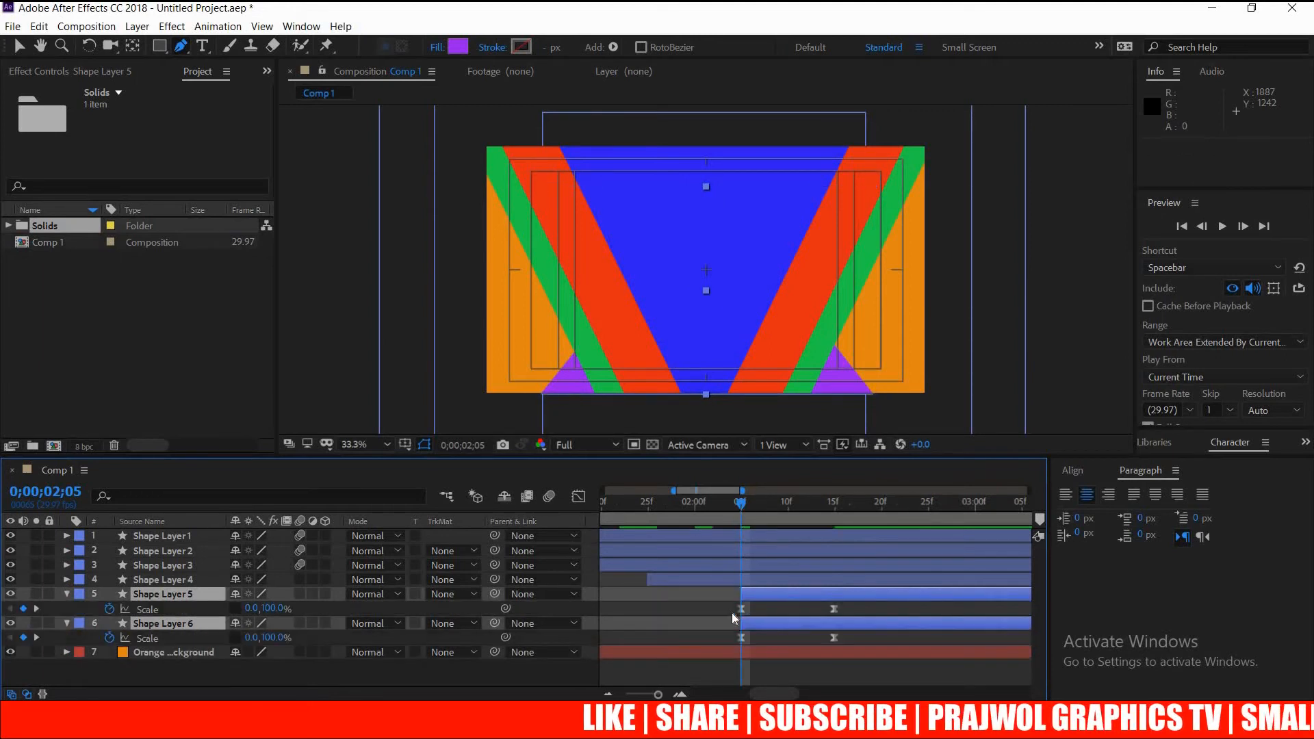
Delete the scale keyframes of Shape Layers 5 and 6 and link the scale proportions on both layers
{"action": "left_click_drag", "start_coordinate": [734, 605], "coordinate": [840, 645]}
{"action": "key", "text": "Delete"}
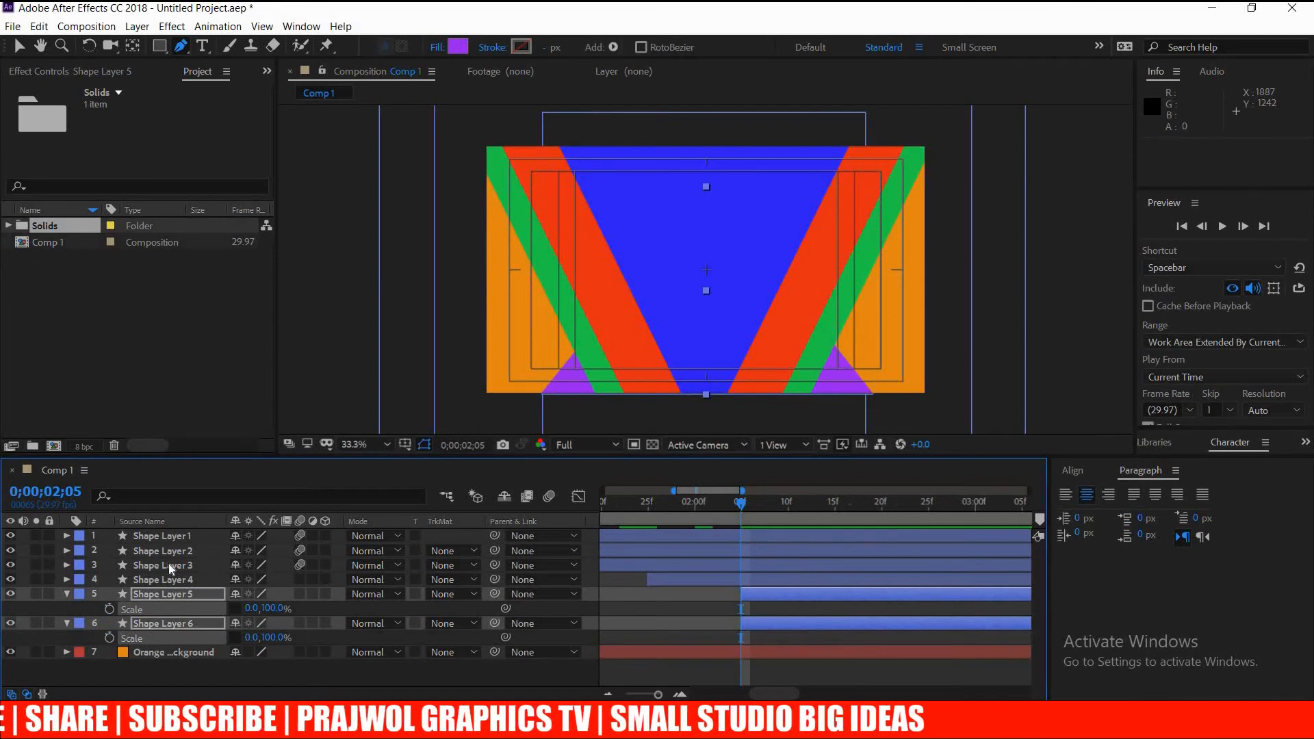
{"action": "left_click", "coordinate": [235, 609]}
{"action": "left_click", "coordinate": [234, 639]}
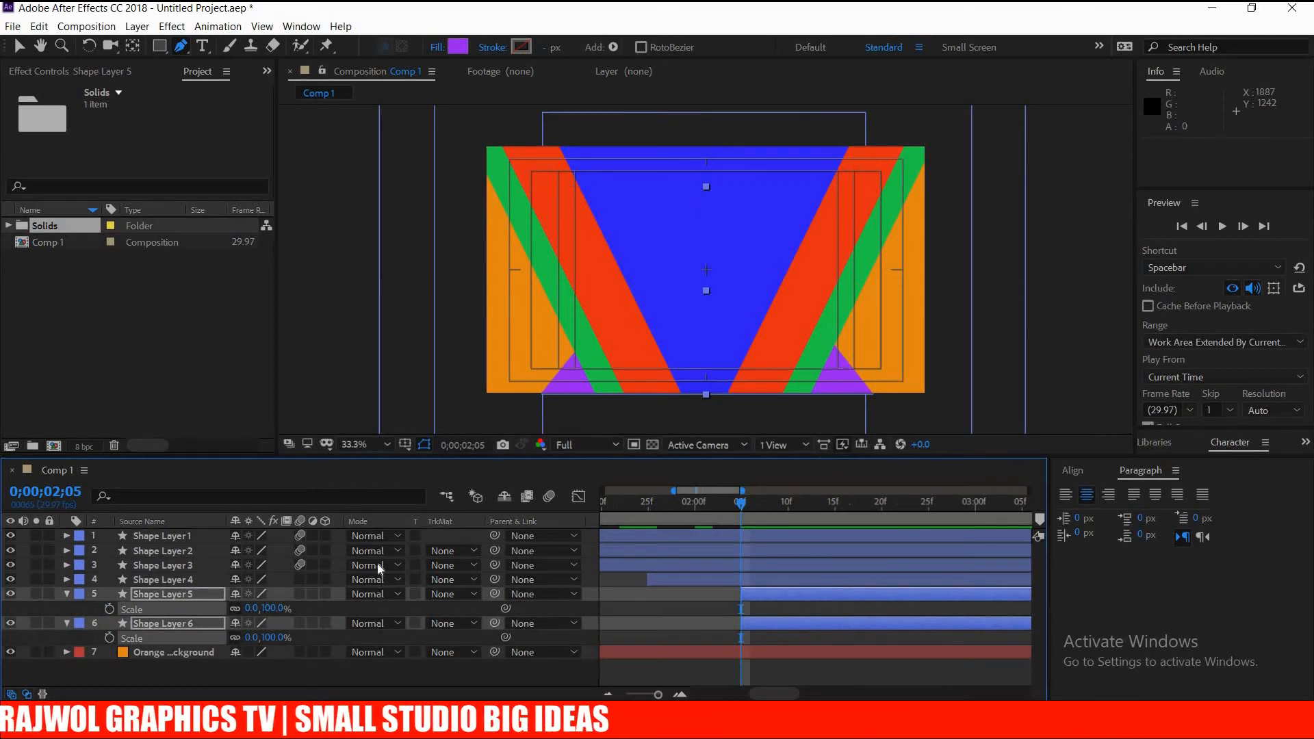
{"action": "left_click", "coordinate": [182, 592]}
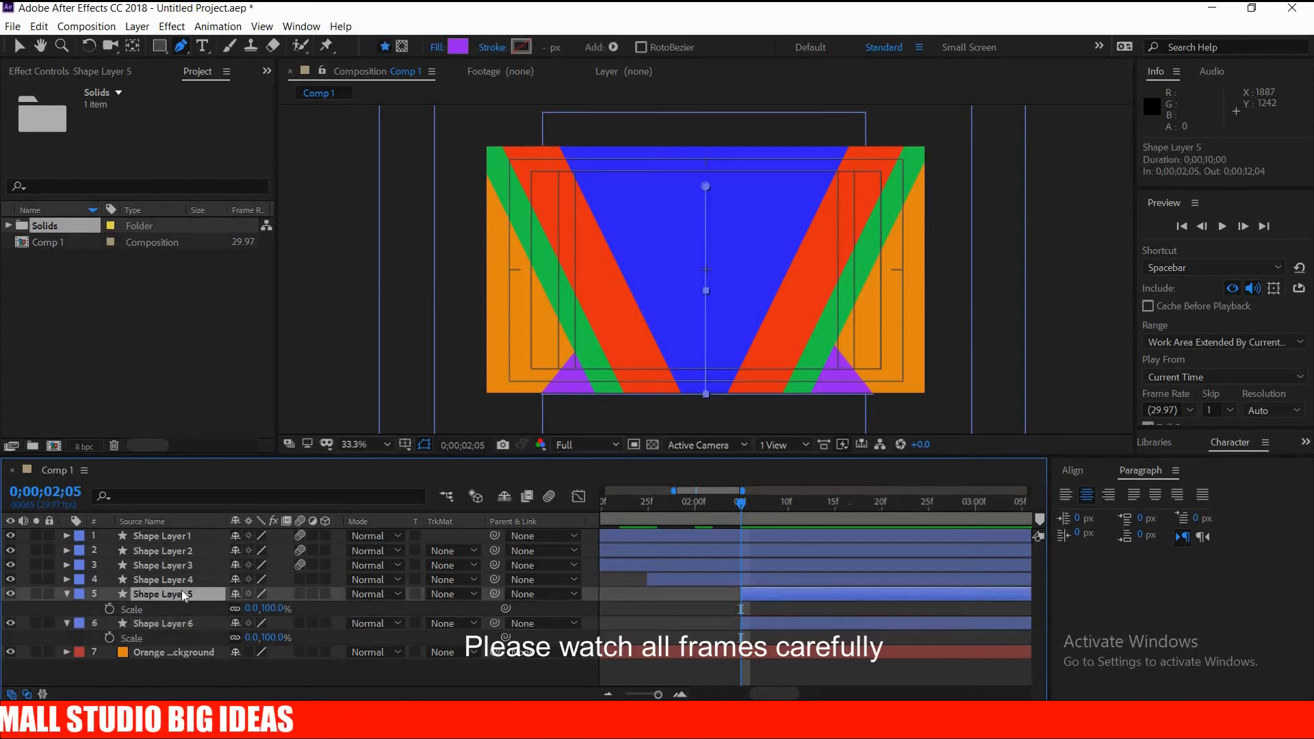
Add scale keyframes to Shape Layer 5 at 0;00;02;05 and 0;00;02;15, raising the second one to 174%
{"action": "left_click", "coordinate": [109, 608]}
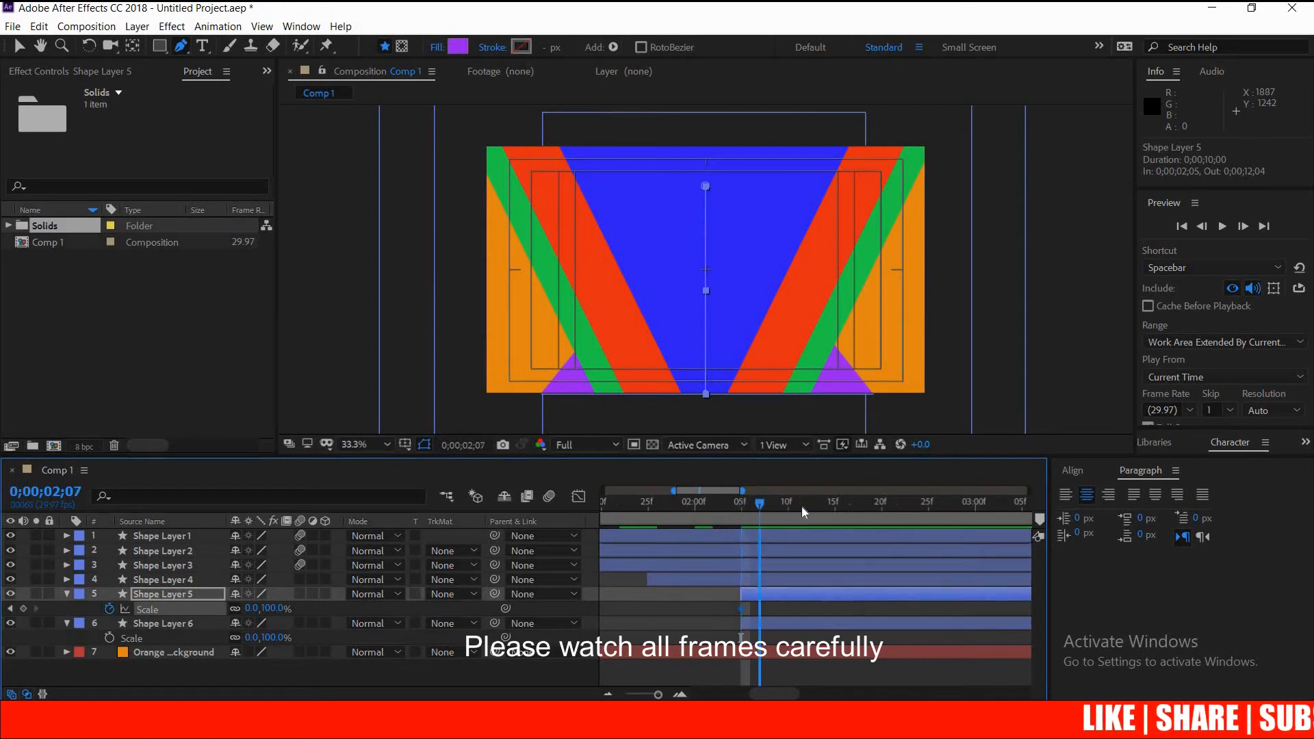
{"action": "left_click", "coordinate": [834, 511]}
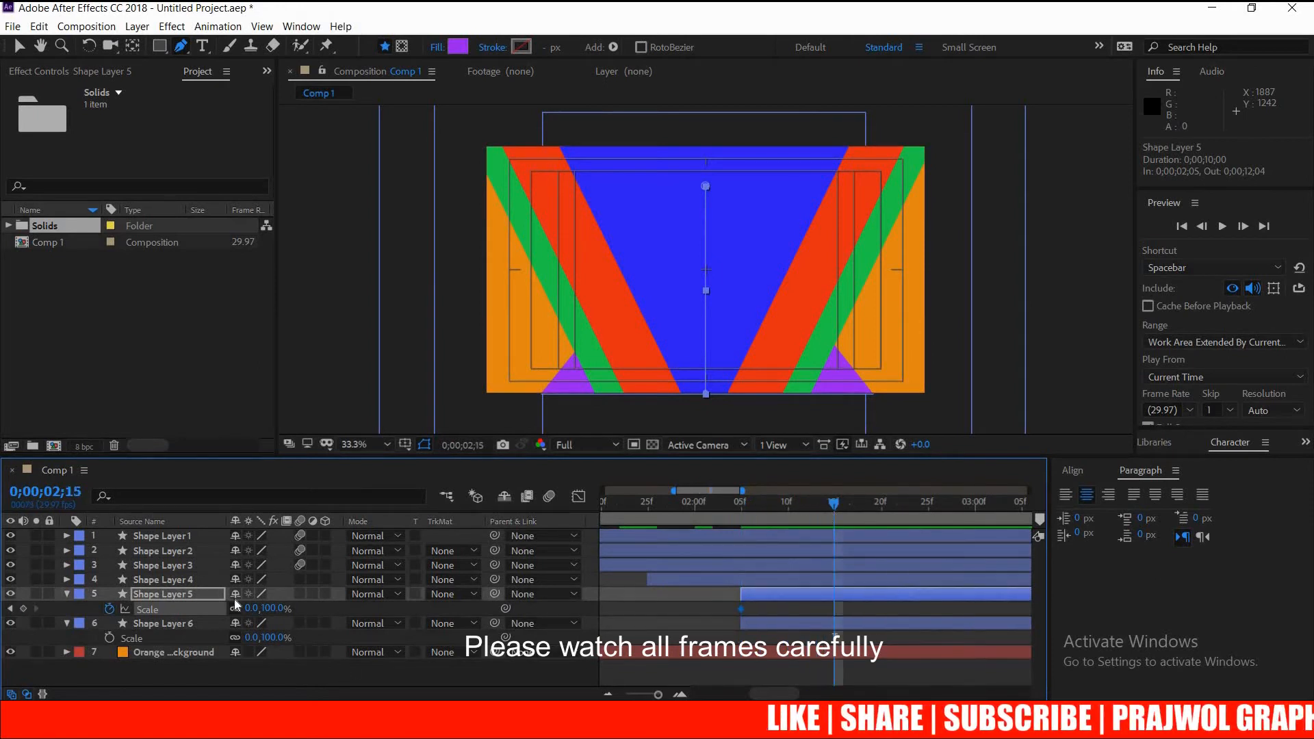
{"action": "left_click_drag", "start_coordinate": [251, 608], "coordinate": [397, 604]}
Change Shape Layer 5's fill colour to red, EB2F20
{"action": "left_click", "coordinate": [458, 47]}
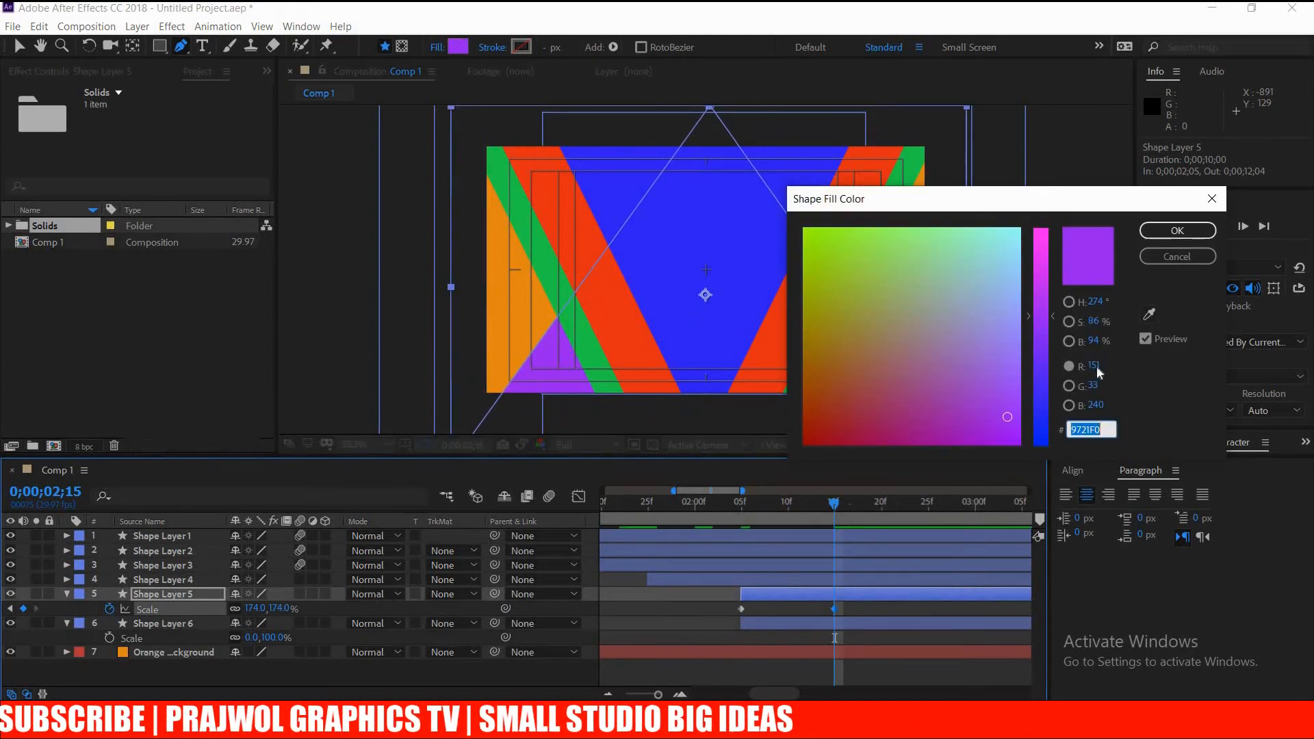
{"action": "left_click", "coordinate": [916, 278]}
{"action": "left_click", "coordinate": [1035, 246]}
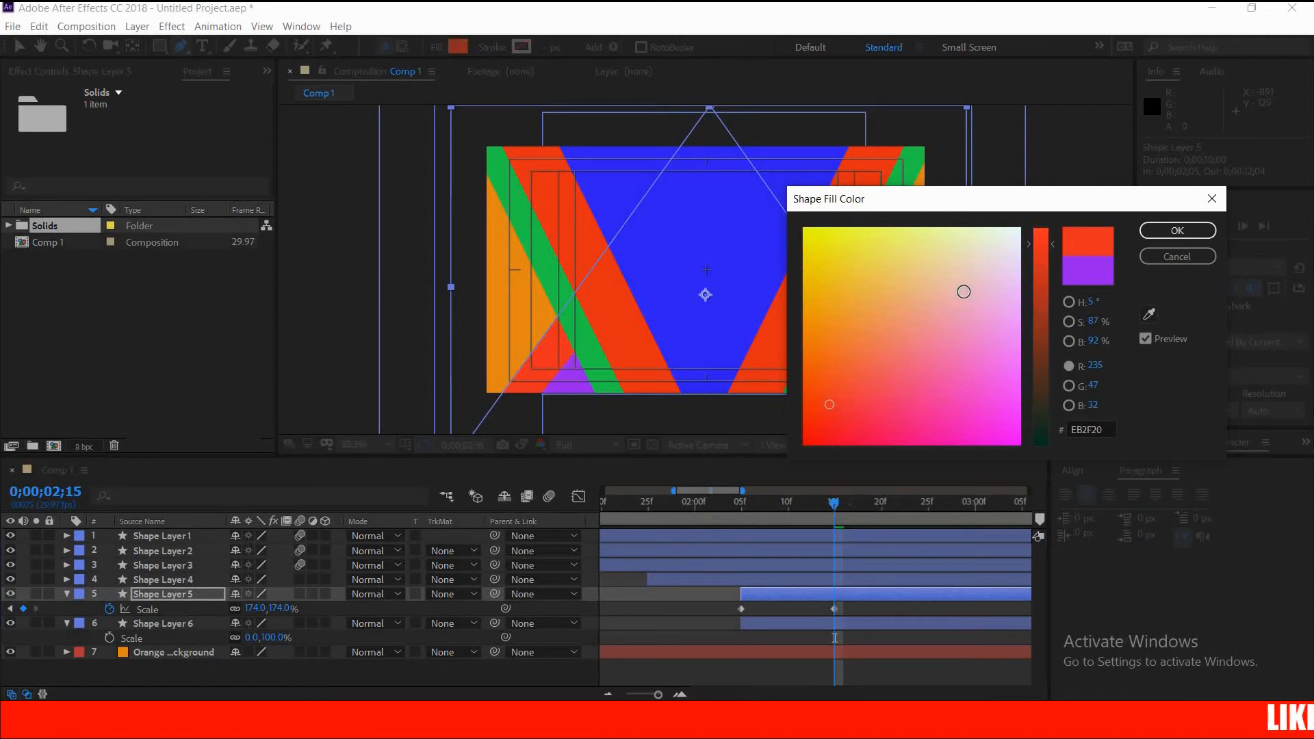
{"action": "left_click", "coordinate": [1171, 231]}
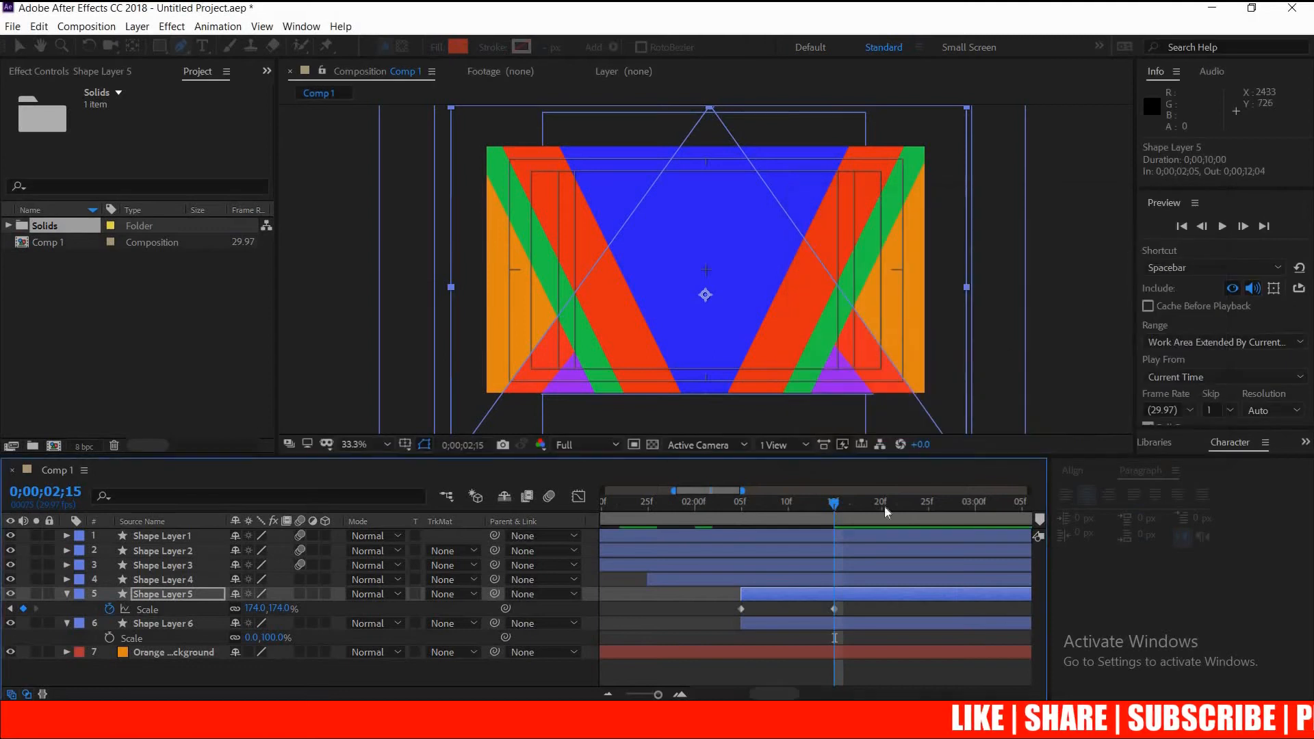
Reduce Shape Layer 5's scale at 0;00;02;15 to 159% and apply Easy Ease to both scale keyframes
{"action": "left_click_drag", "start_coordinate": [260, 609], "coordinate": [248, 609]}
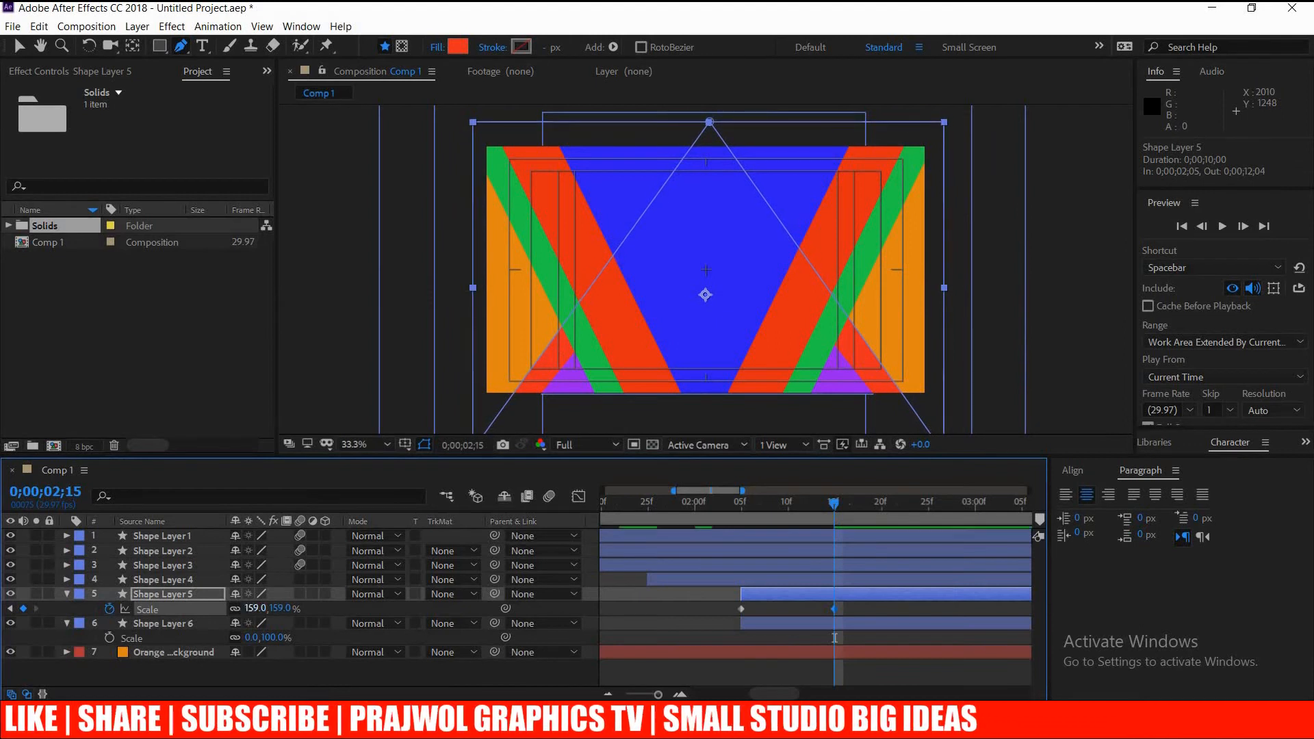
{"action": "right_click", "coordinate": [834, 609]}
{"action": "mouse_move", "coordinate": [856, 671]}
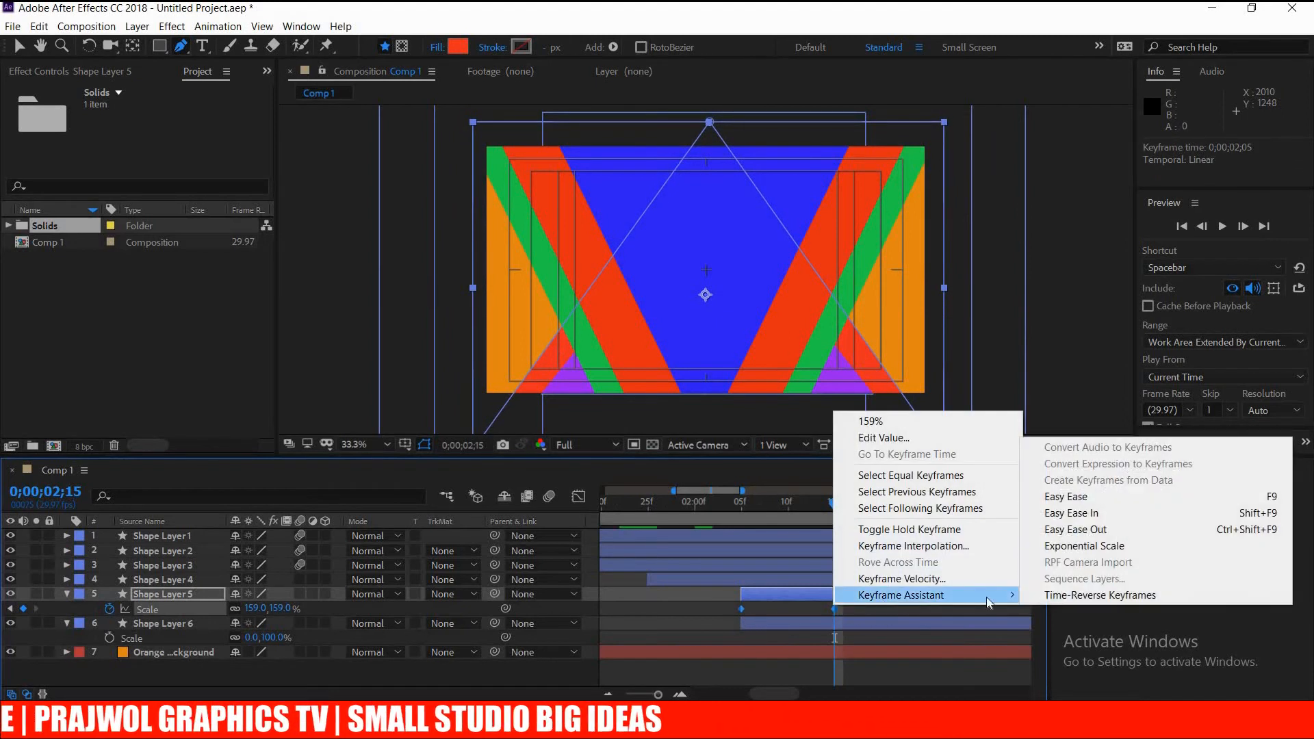
{"action": "left_click", "coordinate": [1068, 496]}
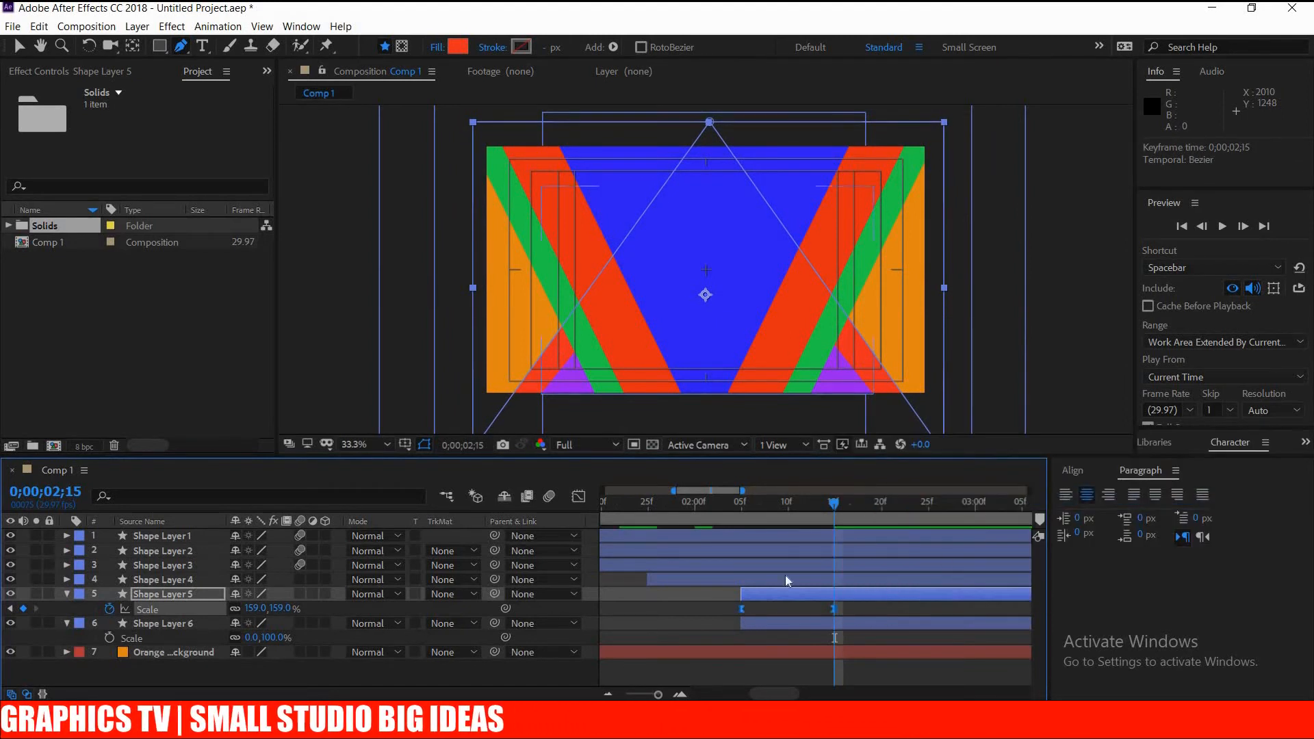
Collapse Shape Layer 5 and keyframe Shape Layer 6's scale at 0;00;02;15 and, with a value of 209%, at 0;00;02;25
{"action": "left_click", "coordinate": [67, 594]}
{"action": "left_click", "coordinate": [798, 611]}
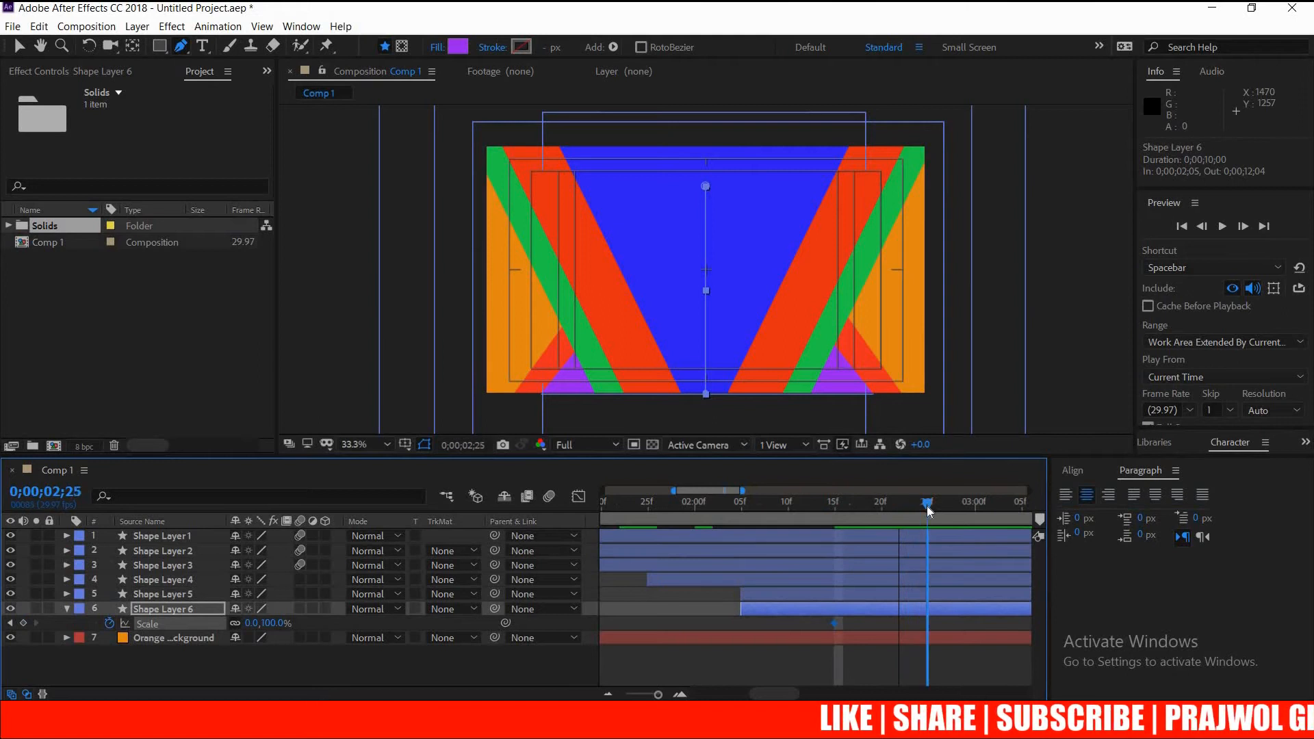
{"action": "left_click_drag", "start_coordinate": [253, 623], "coordinate": [412, 618]}
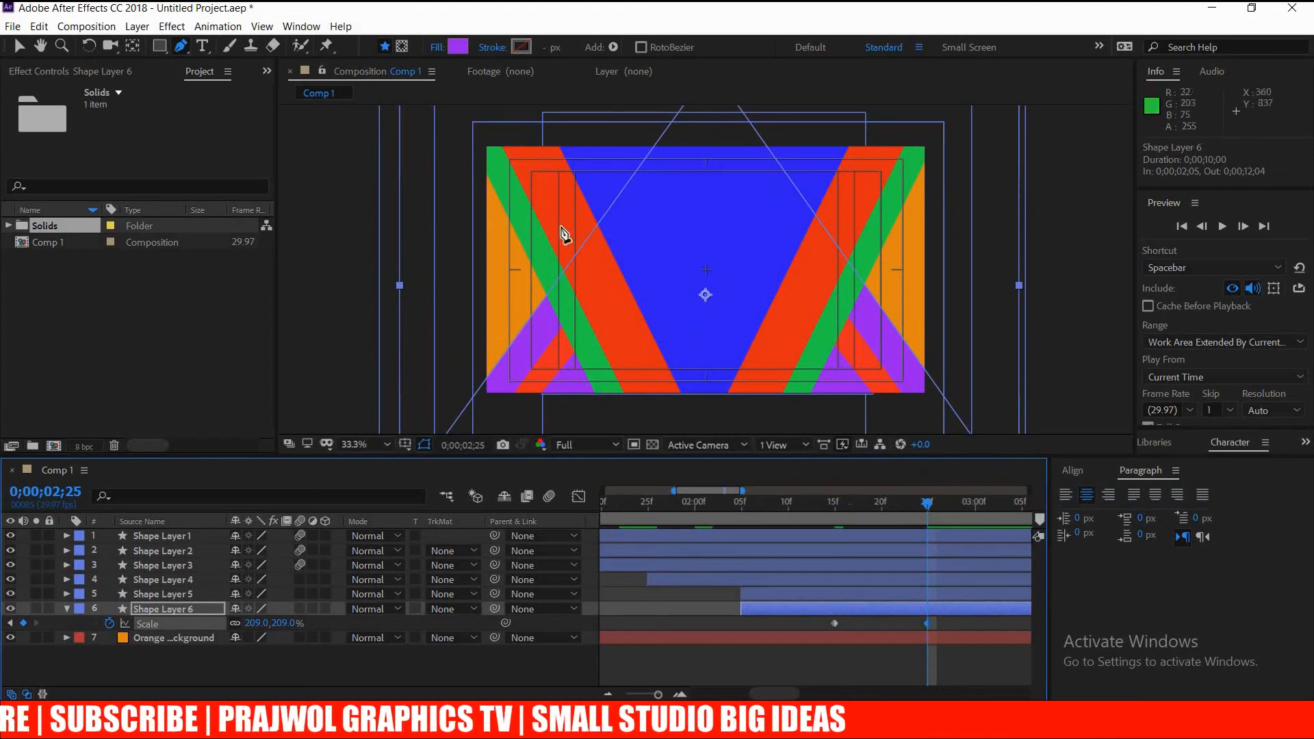
Change Shape Layer 6's fill colour to blue, 3F11F4
{"action": "left_click", "coordinate": [458, 46]}
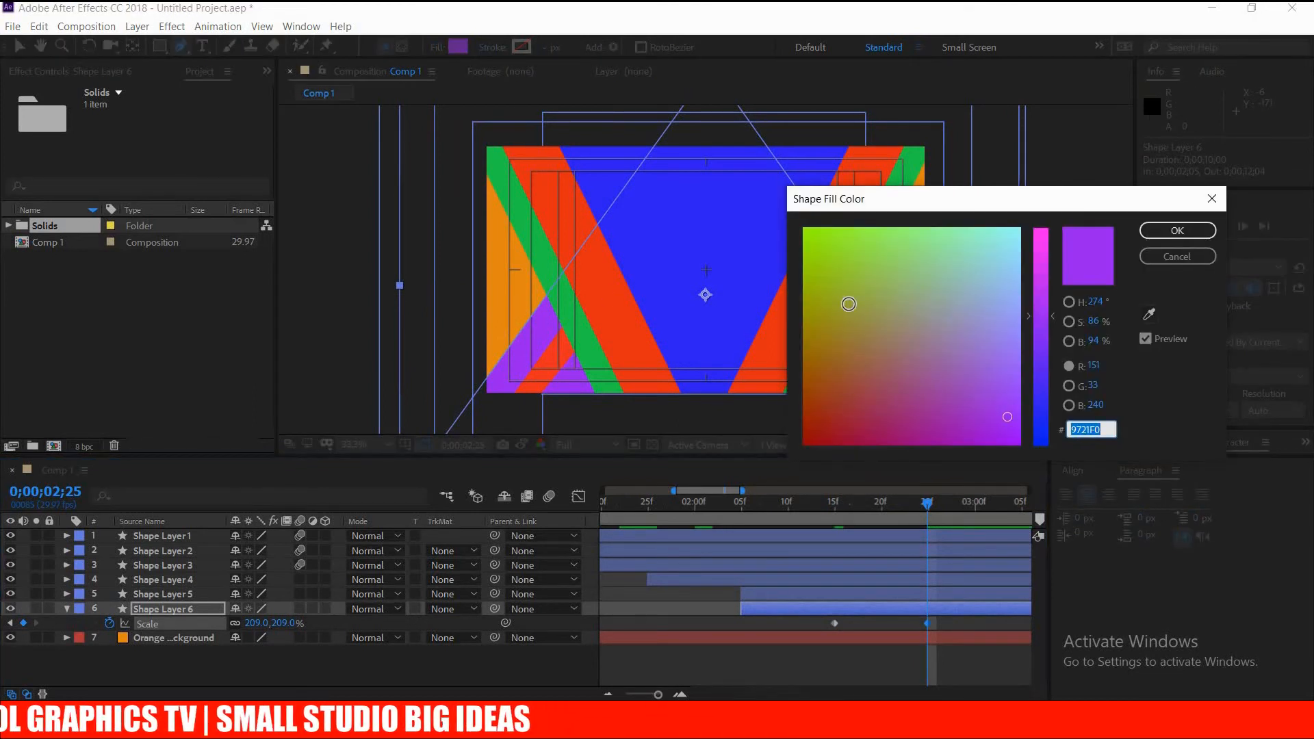
{"action": "left_click", "coordinate": [826, 269]}
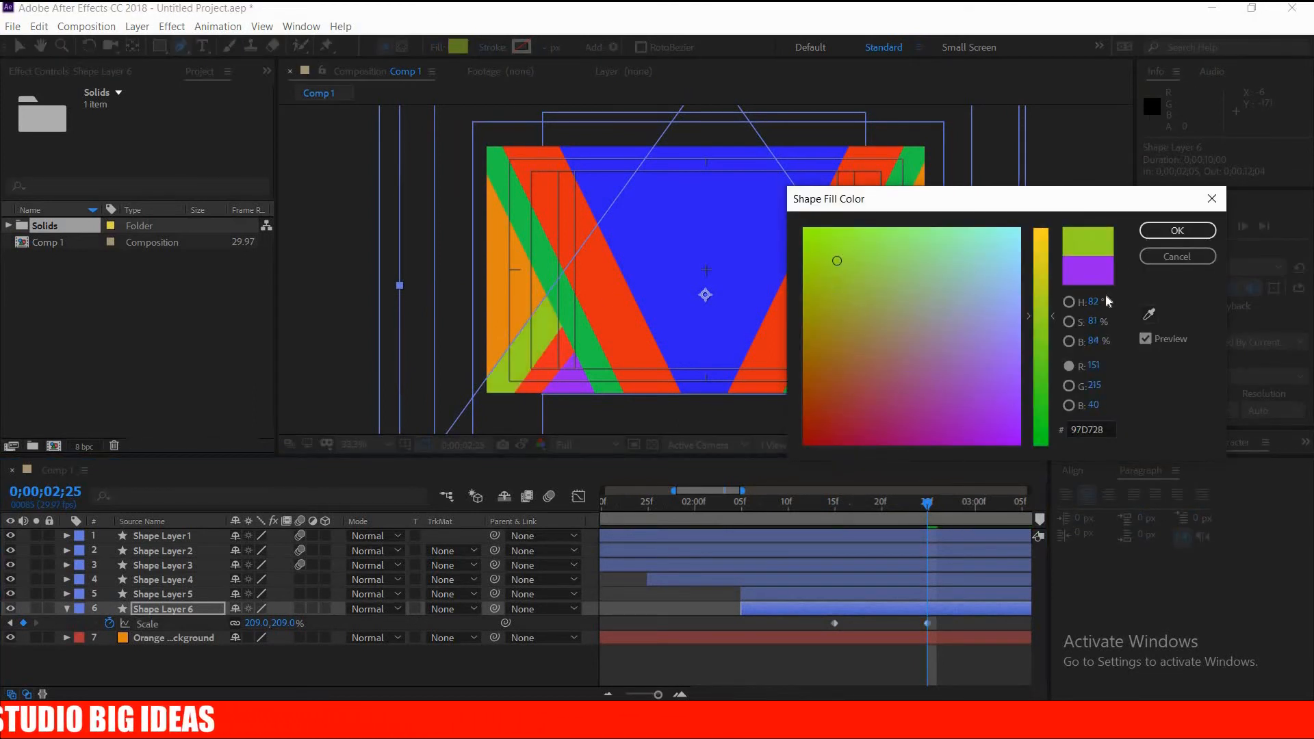
{"action": "left_click_drag", "start_coordinate": [1003, 436], "coordinate": [1010, 430]}
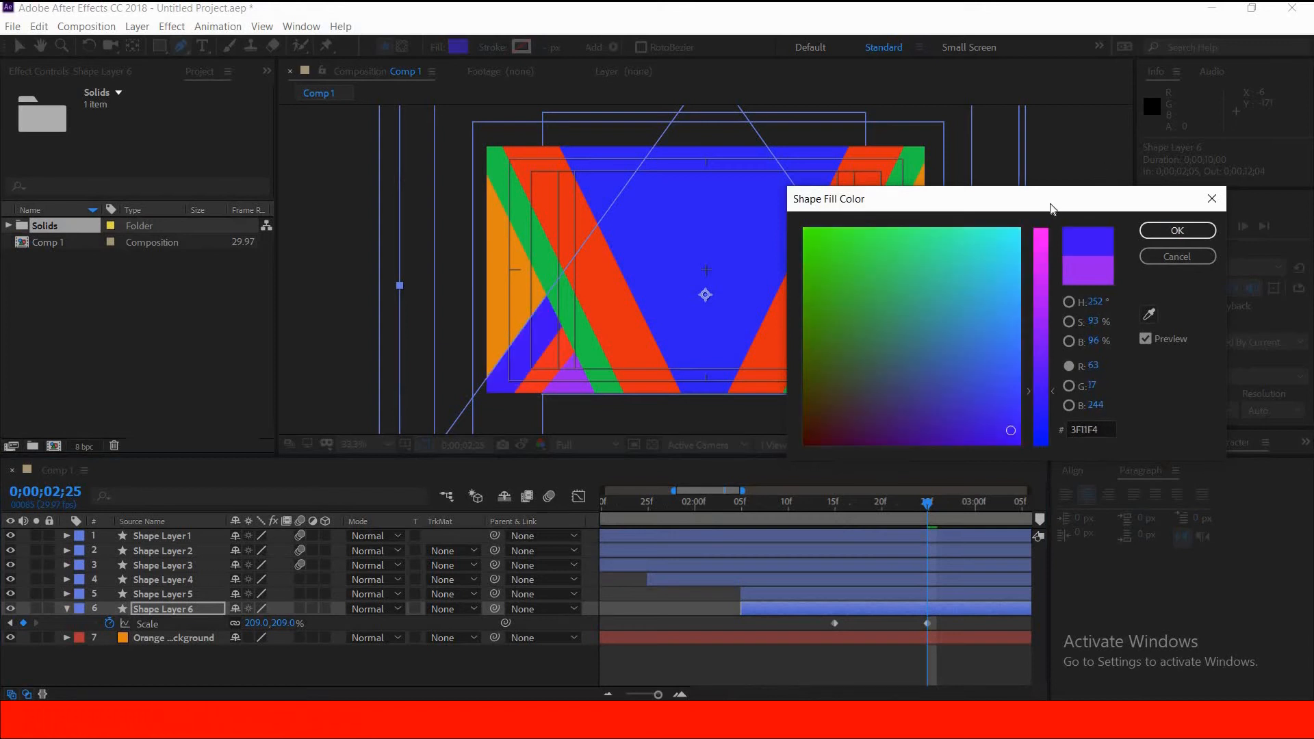
{"action": "mouse_move", "coordinate": [1052, 208]}
{"action": "left_mouse_down"}
{"action": "mouse_move", "coordinate": [1189, 268]}
{"action": "mouse_move", "coordinate": [1203, 139]}
{"action": "mouse_move", "coordinate": [1064, 186]}
{"action": "left_mouse_up"}
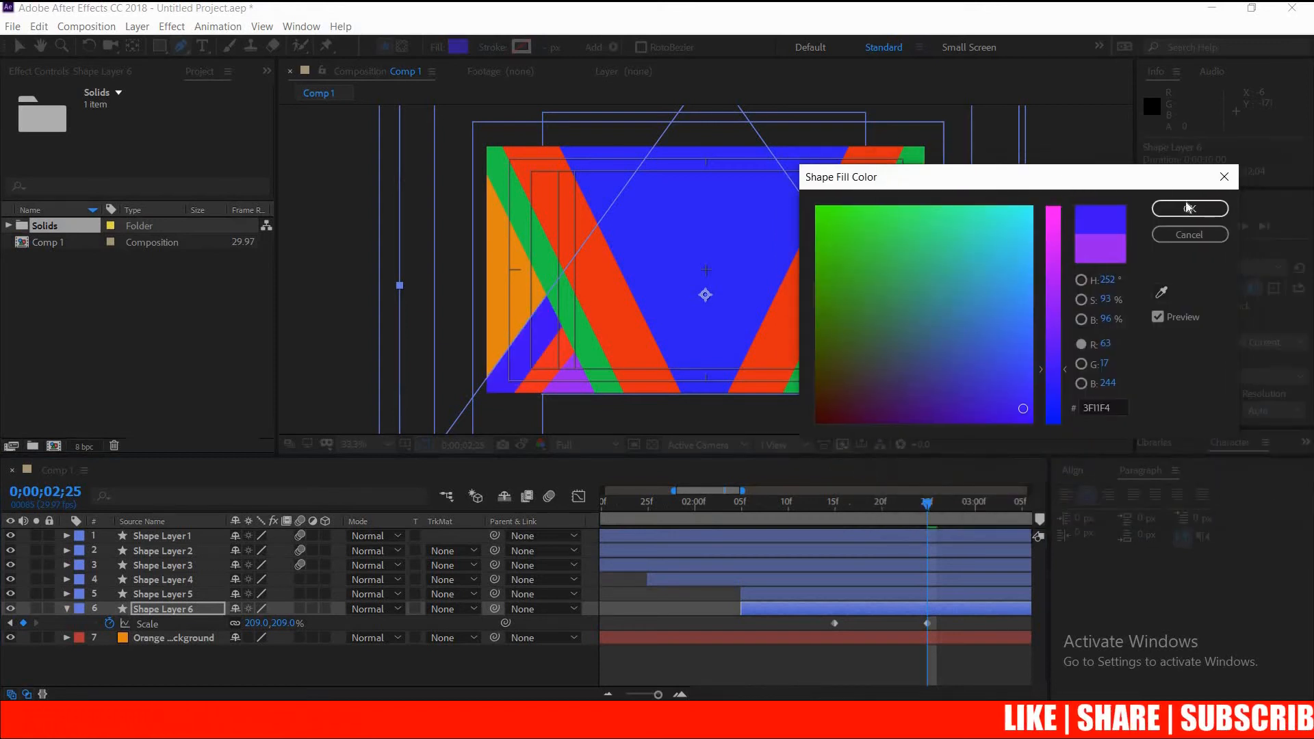
{"action": "left_click", "coordinate": [1191, 209]}
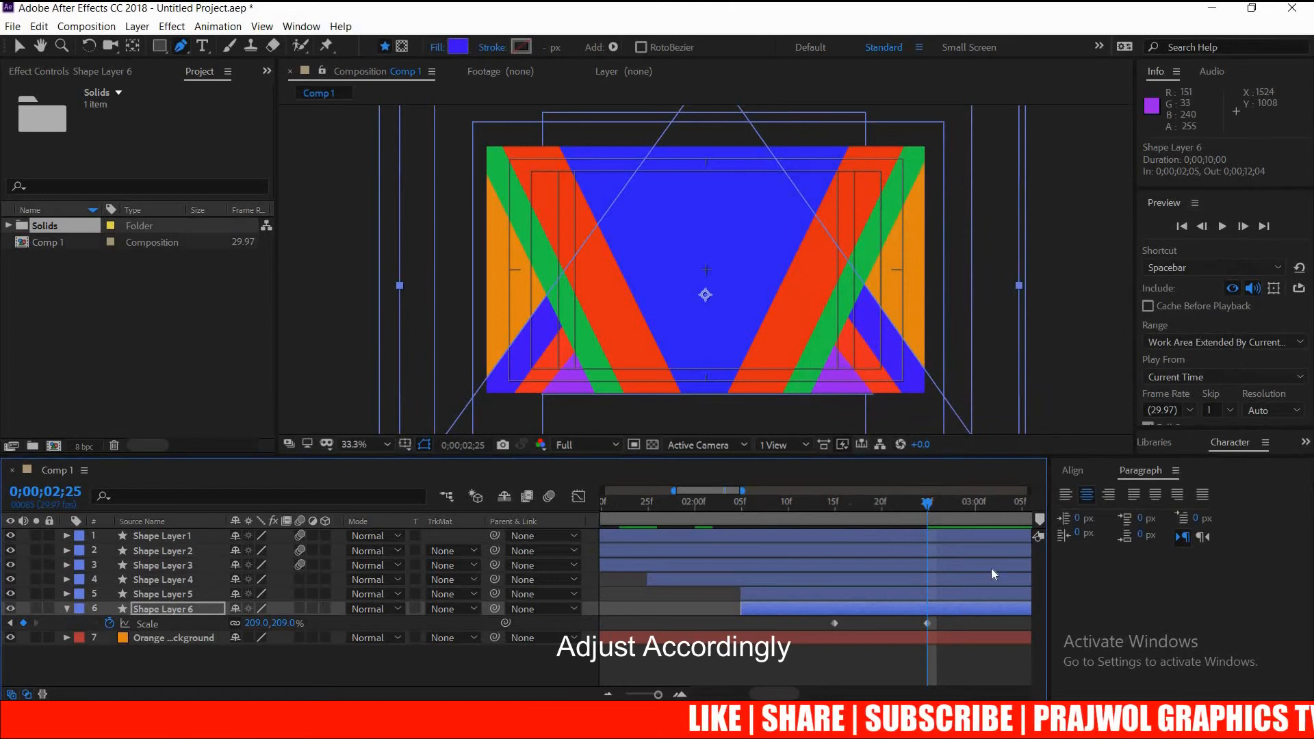
Apply Easy Ease to Shape Layer 6's two scale keyframes and enable motion blur on Shape Layers 4, 5 and 6
{"action": "left_click", "coordinate": [834, 624]}
{"action": "left_click", "coordinate": [927, 623], "text": "shift"}
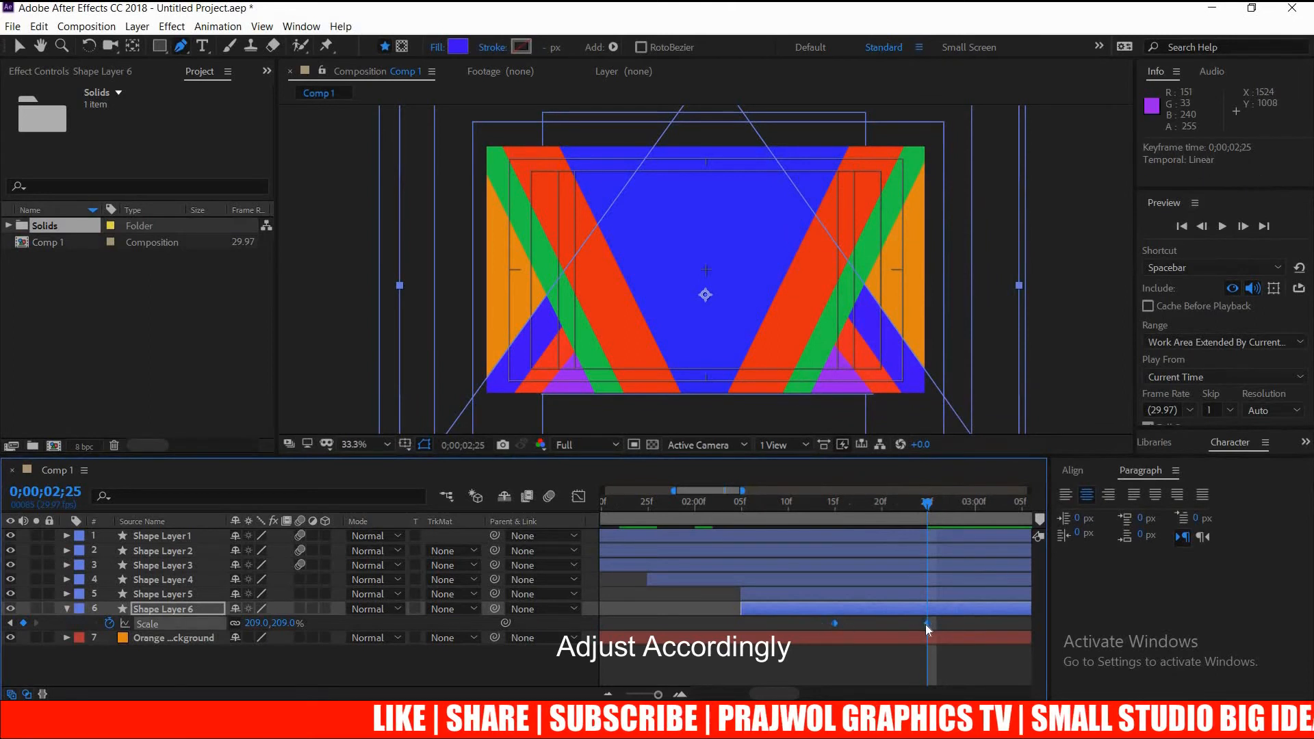
{"action": "right_click", "coordinate": [927, 624]}
{"action": "mouse_move", "coordinate": [869, 610]}
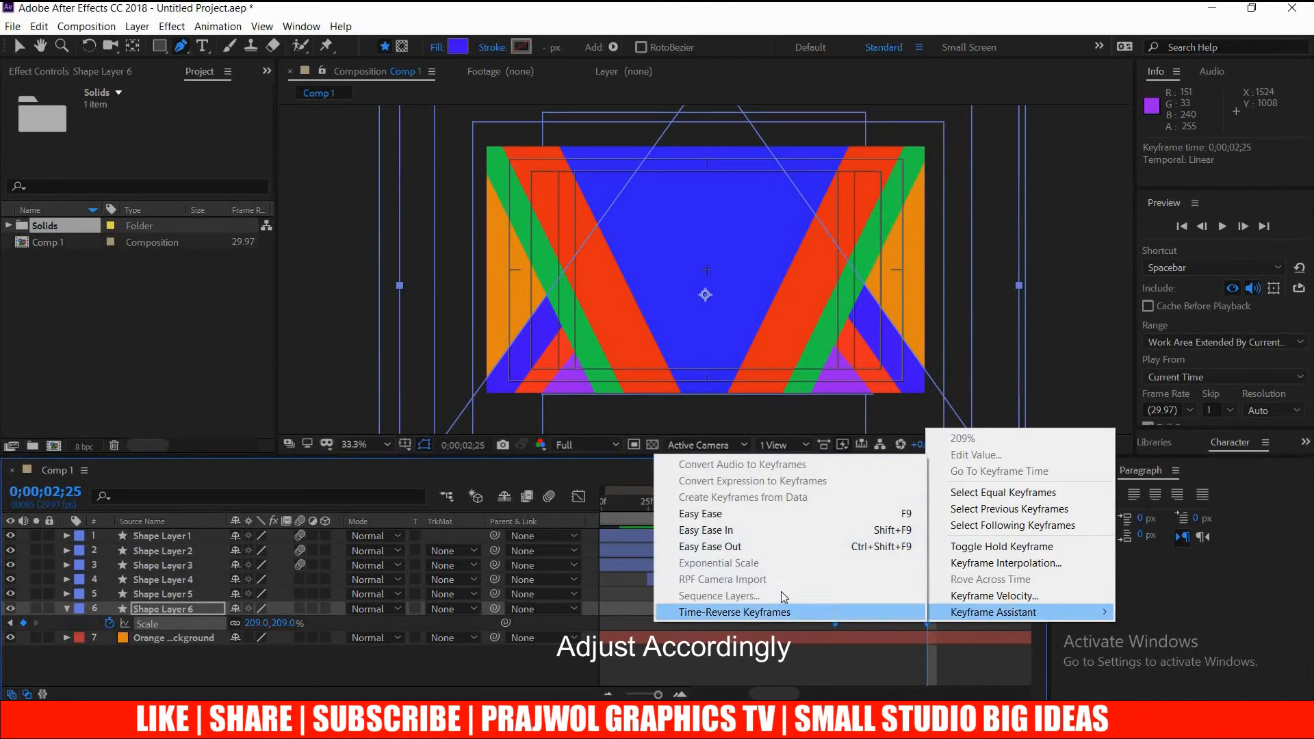
{"action": "left_click", "coordinate": [712, 508]}
{"action": "left_click_drag", "start_coordinate": [930, 502], "coordinate": [916, 552]}
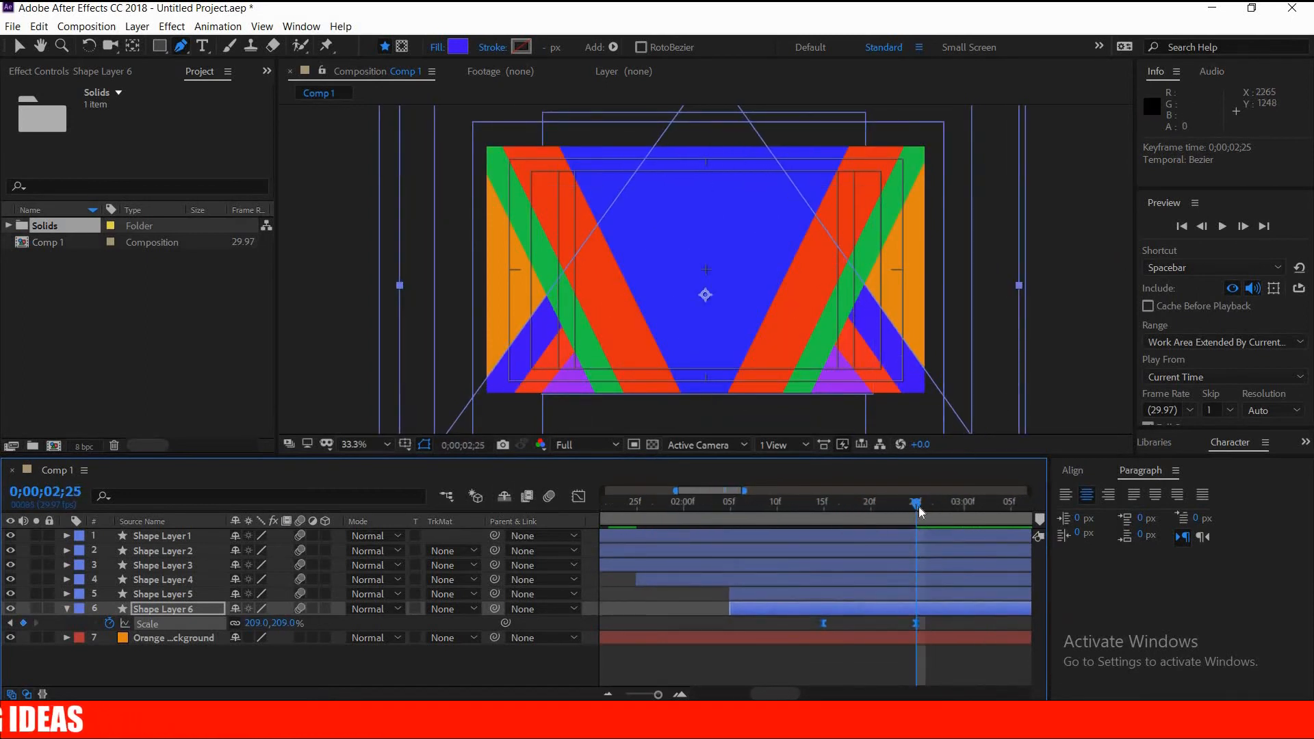
Collapse Shape Layer 6 and add position keyframes to Shape Layers 1, 2 and 3 at 0;00;03;00
{"action": "left_click", "coordinate": [959, 509]}
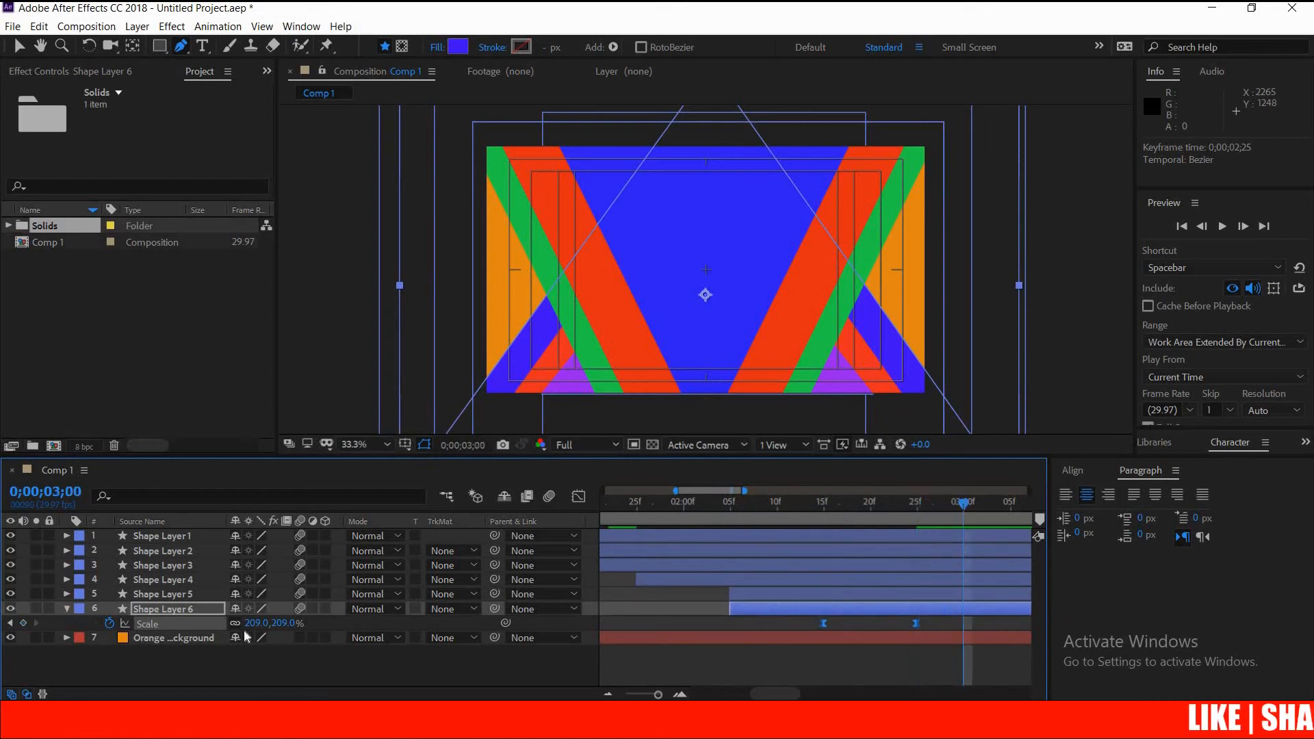
{"action": "left_click", "coordinate": [65, 608]}
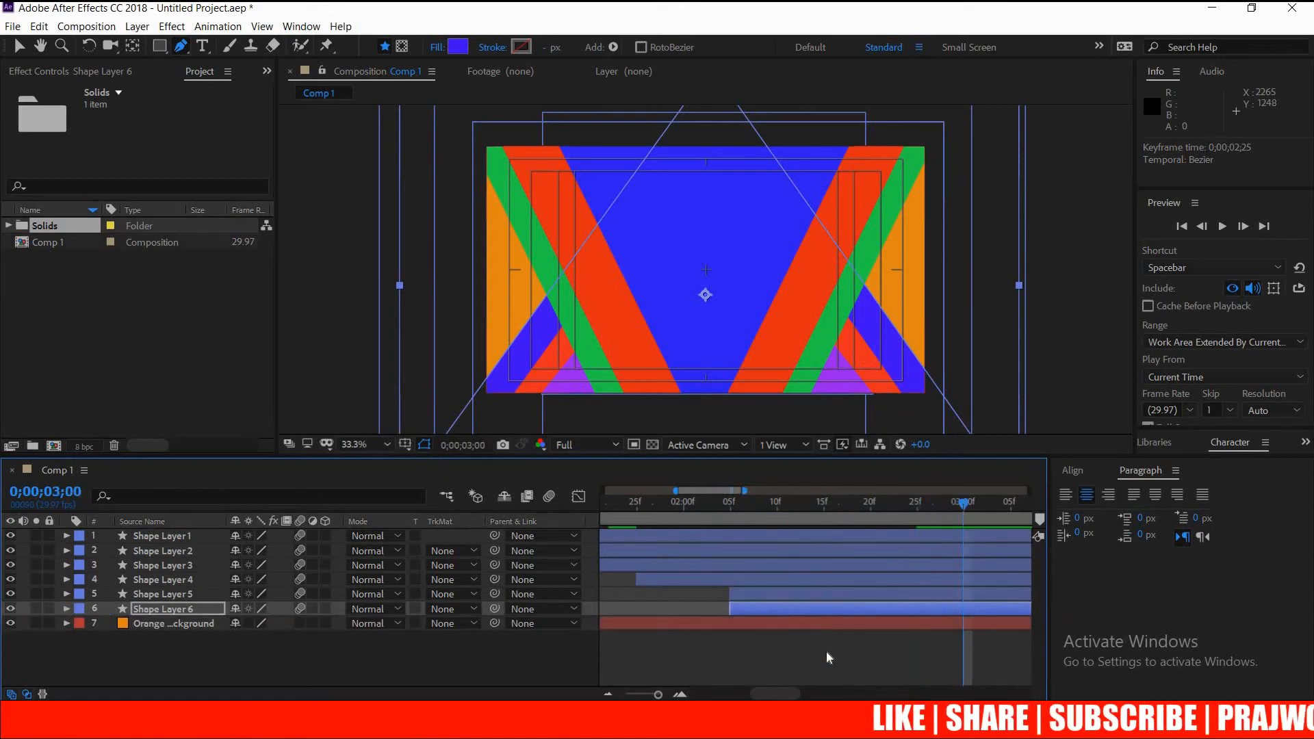
{"action": "left_click", "coordinate": [755, 539]}
{"action": "left_click", "coordinate": [749, 564], "text": "shift"}
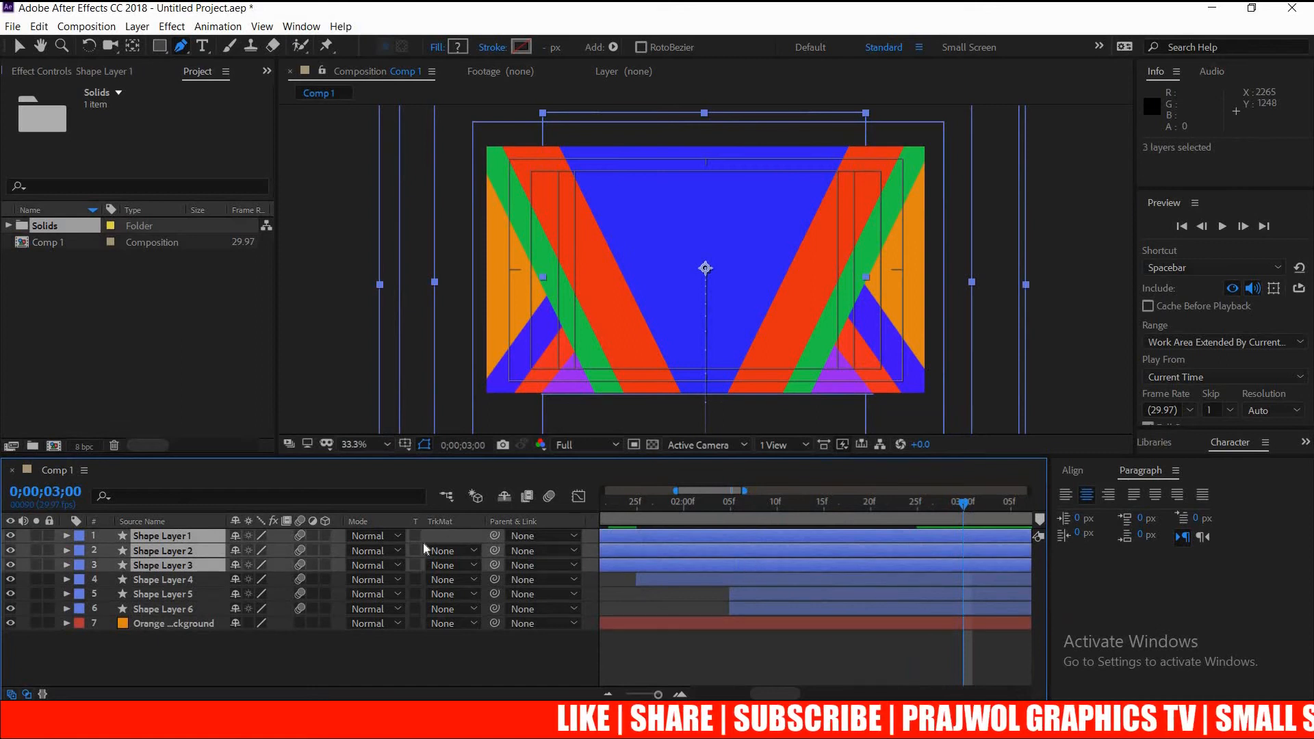
{"action": "key", "text": "p"}
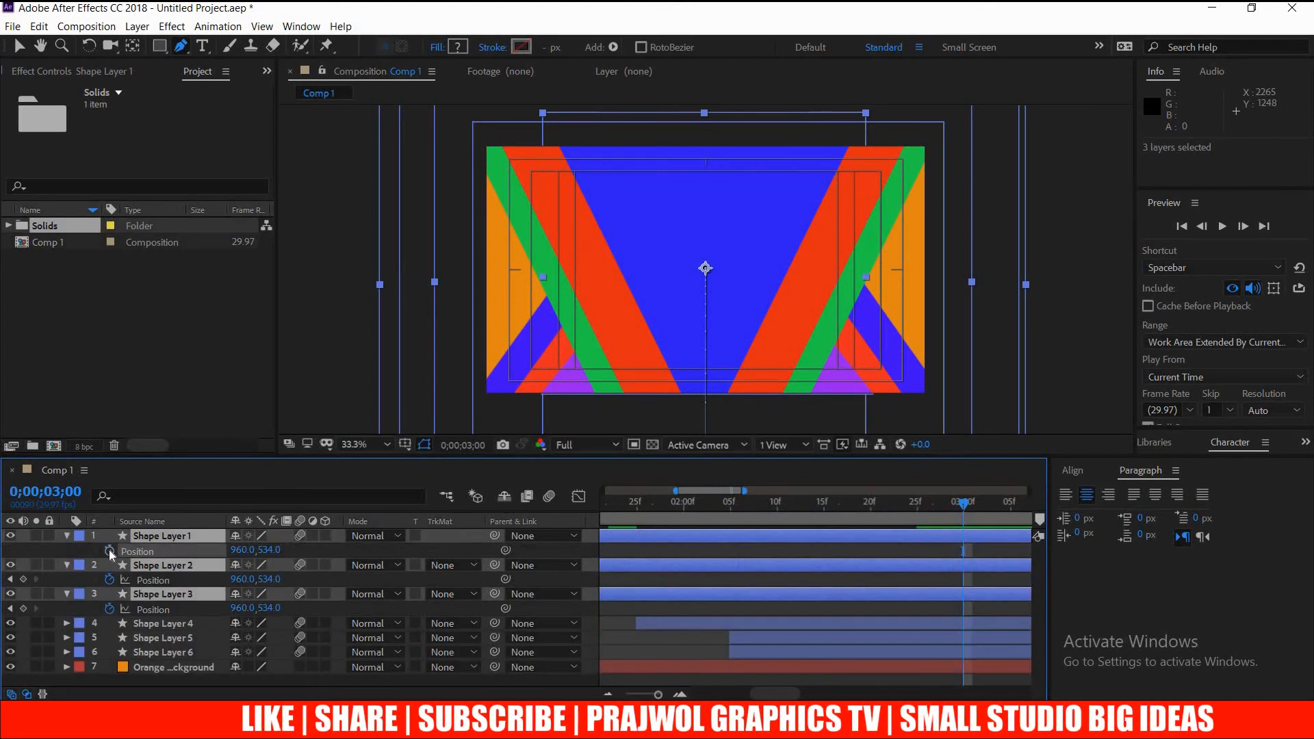
{"action": "left_click", "coordinate": [109, 551]}
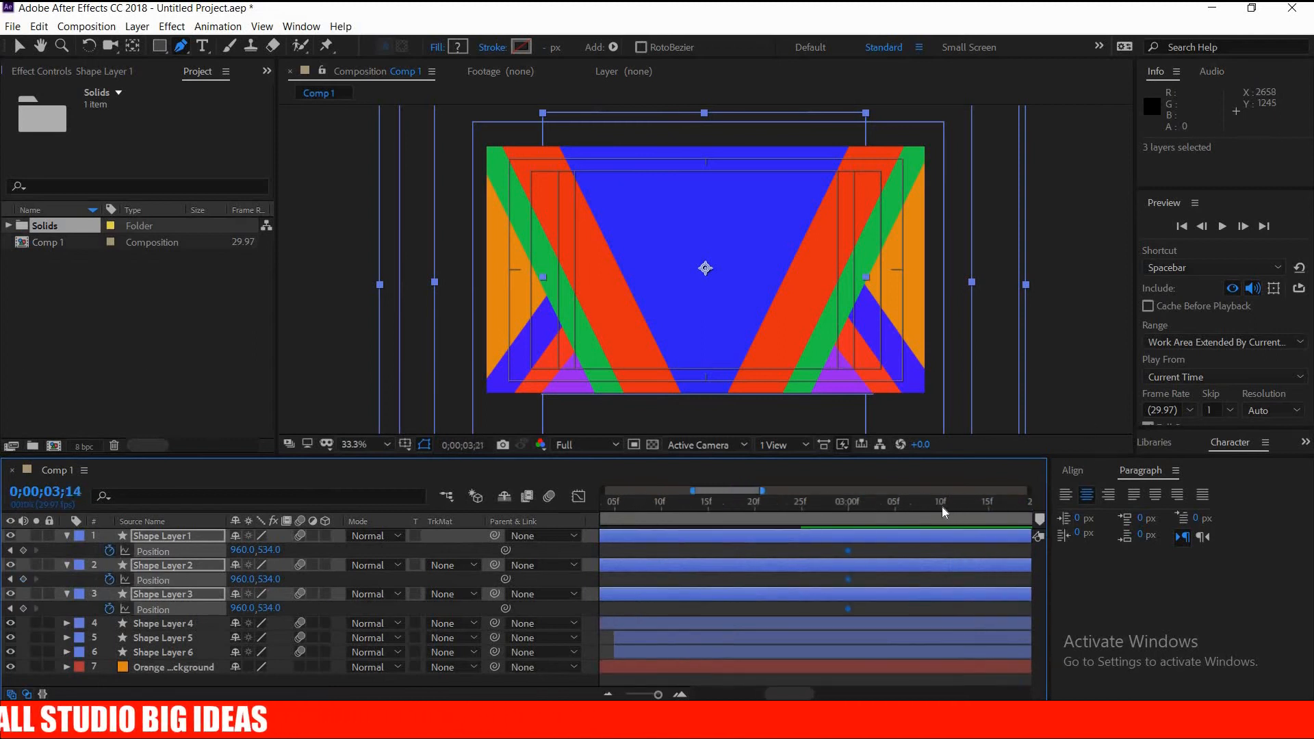
Move Shape Layers 1, 2 and 3 up out of the frame at 0;00;03;10 by setting their Y position to -1518
{"action": "left_click", "coordinate": [939, 506]}
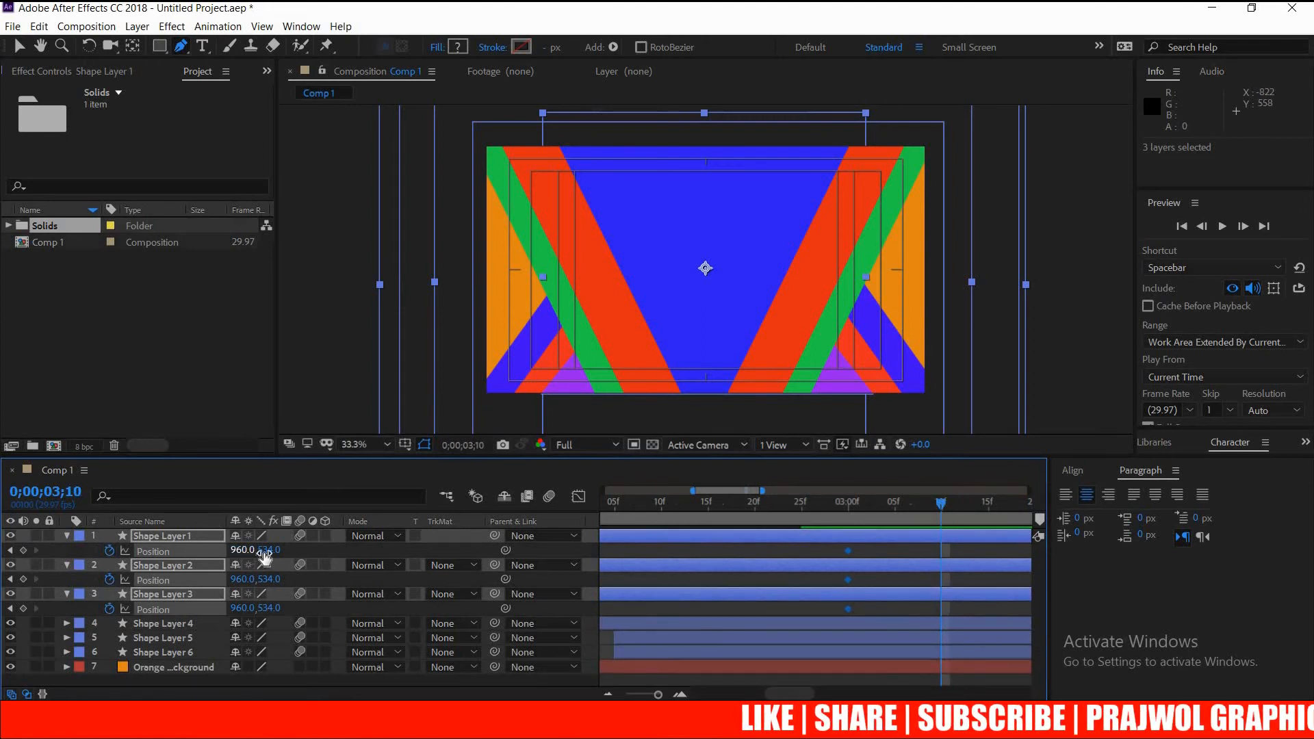
{"action": "left_click_drag", "start_coordinate": [301, 556], "coordinate": [250, 549]}
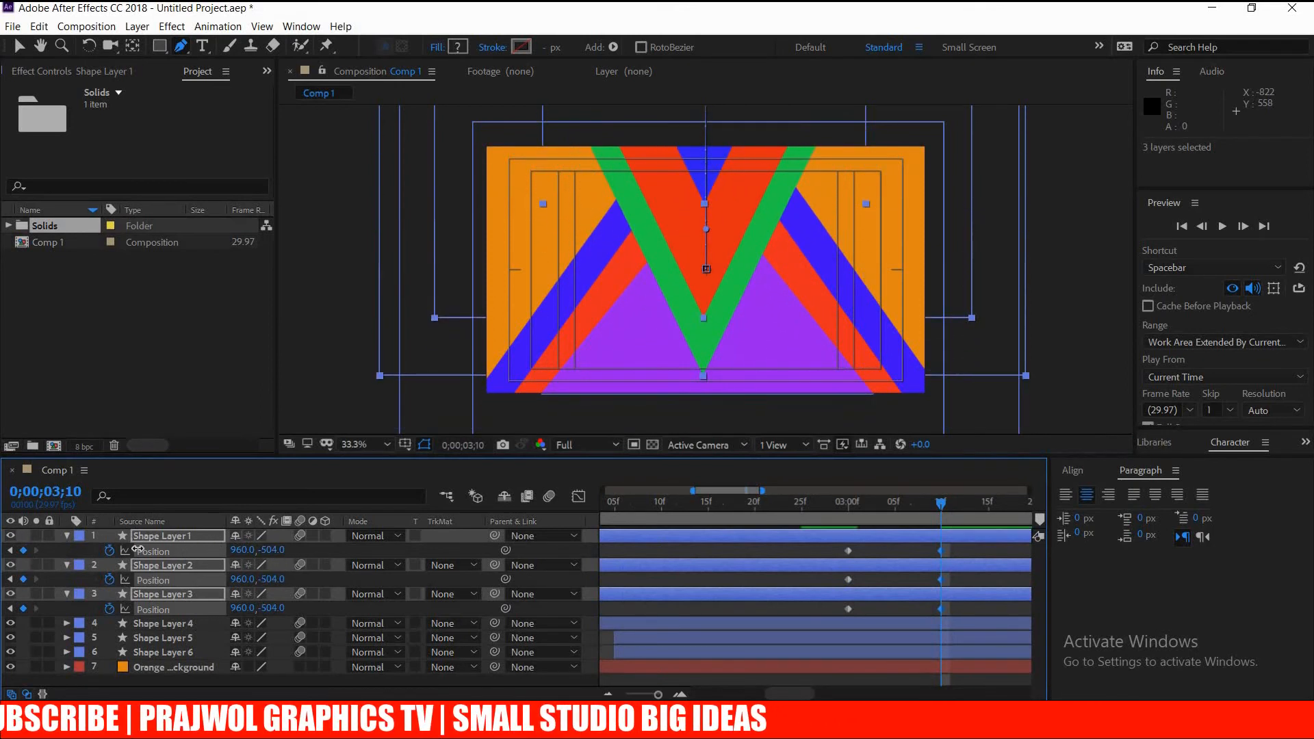
{"action": "left_click_drag", "start_coordinate": [179, 575], "coordinate": [3, 522]}
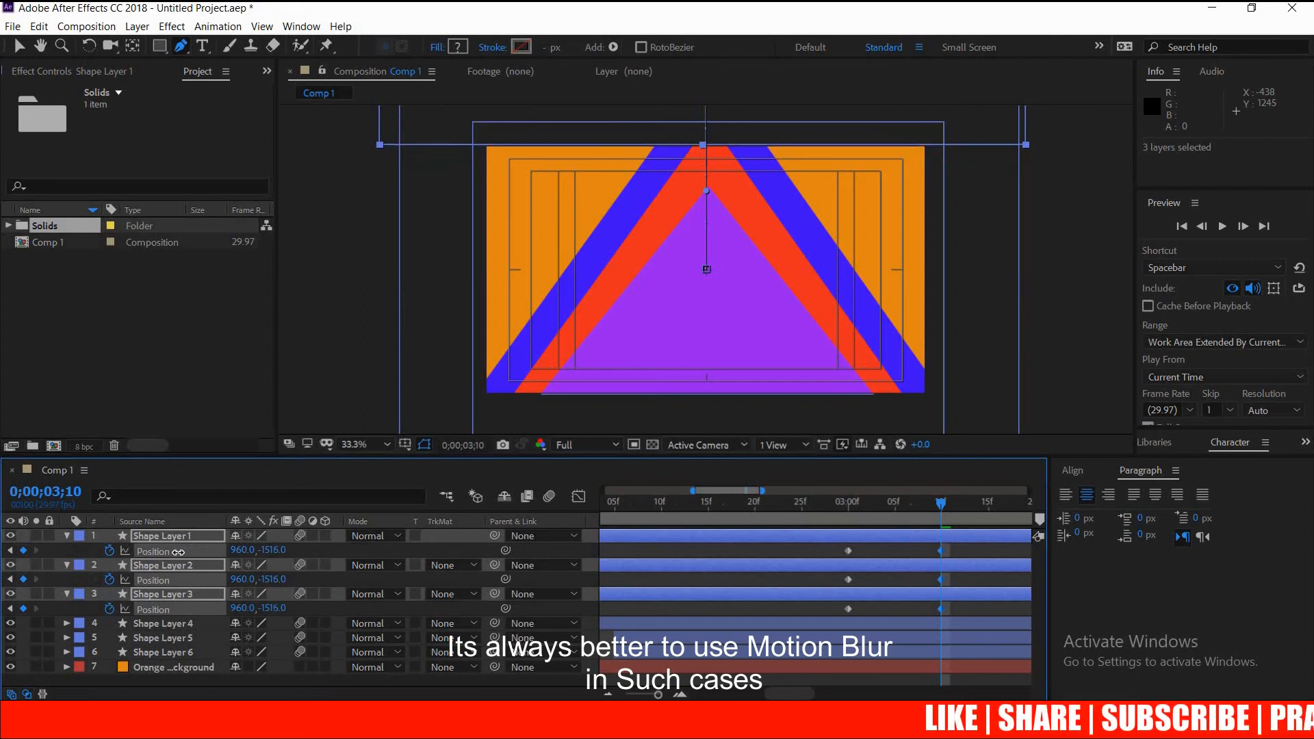
Apply Easy Ease to the new position keyframes of Shape Layers 1, 2 and 3, preview the exit and collapse the layers
{"action": "left_click_drag", "start_coordinate": [849, 608], "coordinate": [849, 549]}
{"action": "right_click", "coordinate": [849, 549]}
{"action": "mouse_move", "coordinate": [908, 540]}
{"action": "left_click", "coordinate": [1097, 584]}
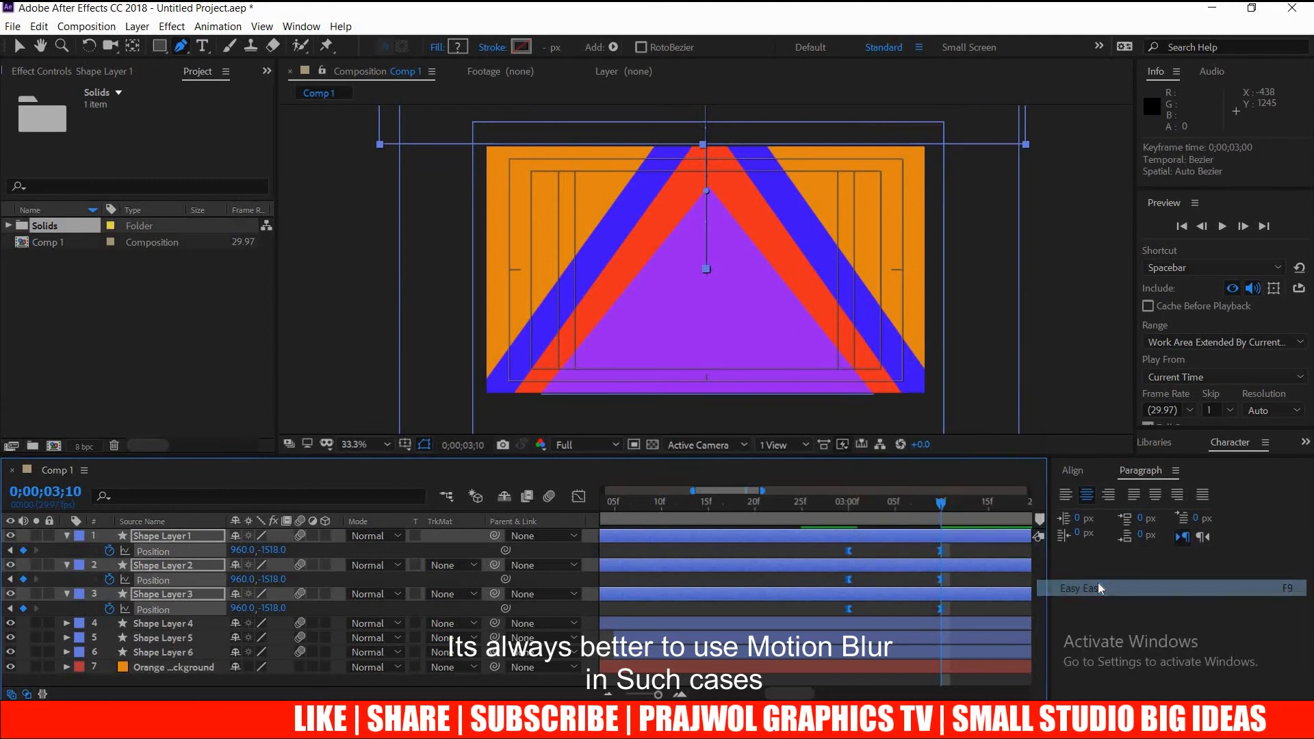
{"action": "left_click_drag", "start_coordinate": [914, 503], "coordinate": [939, 519]}
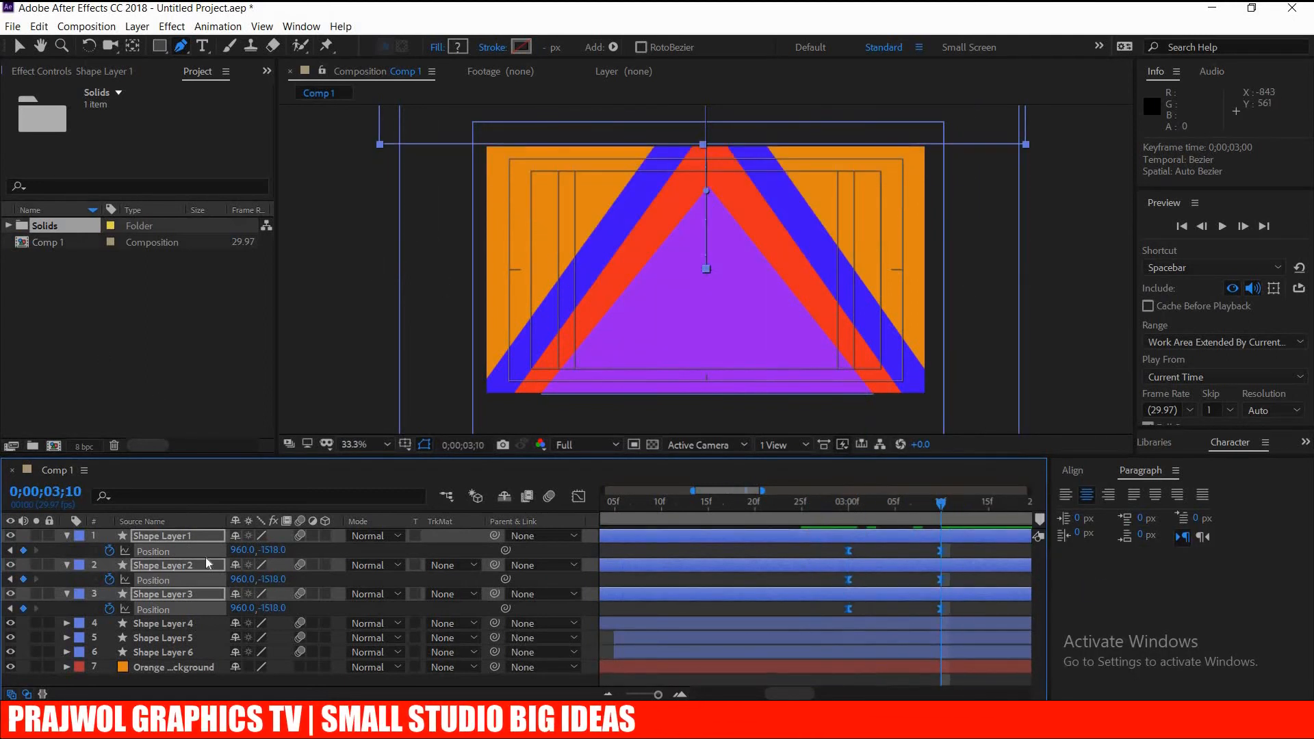
{"action": "key", "text": "u"}
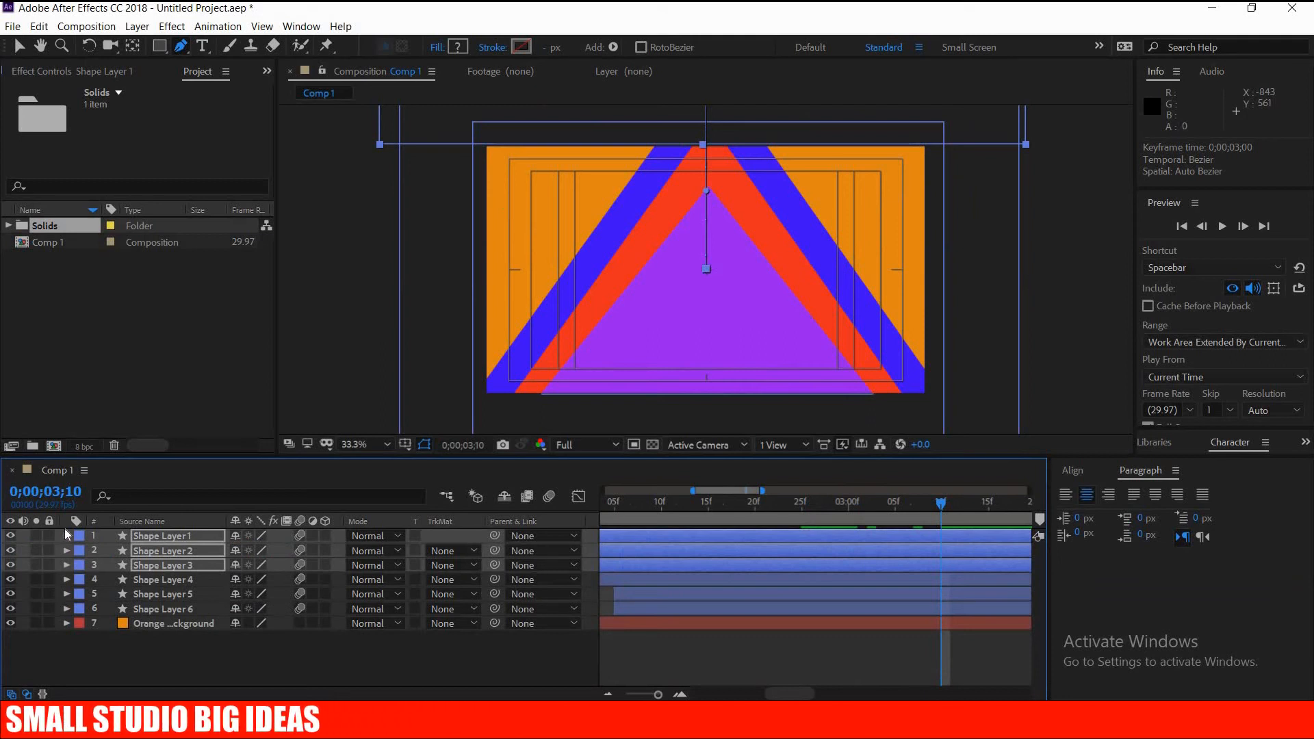
Add position keyframes to Shape Layers 4, 5 and 6 at 0;00;03;00
{"action": "left_click", "coordinate": [794, 608]}
{"action": "left_click", "coordinate": [801, 593], "text": "ctrl"}
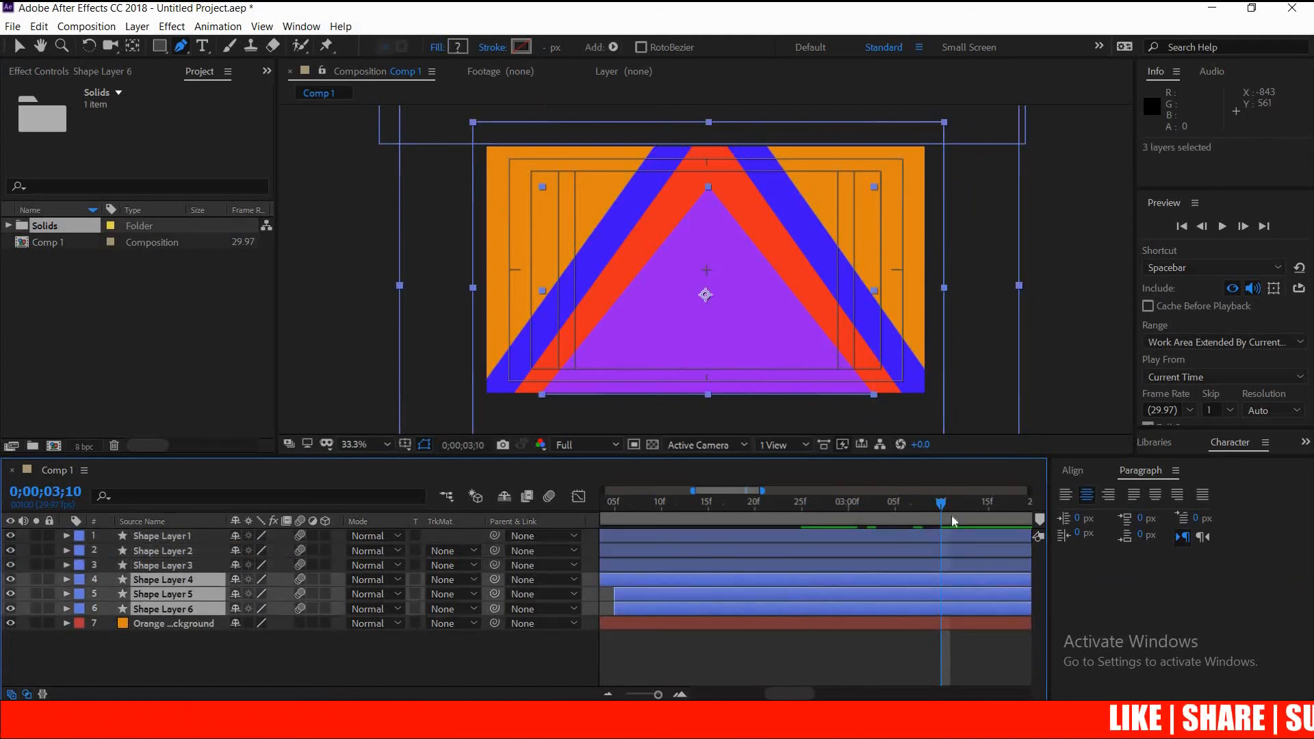
{"action": "left_click_drag", "start_coordinate": [897, 506], "coordinate": [846, 506]}
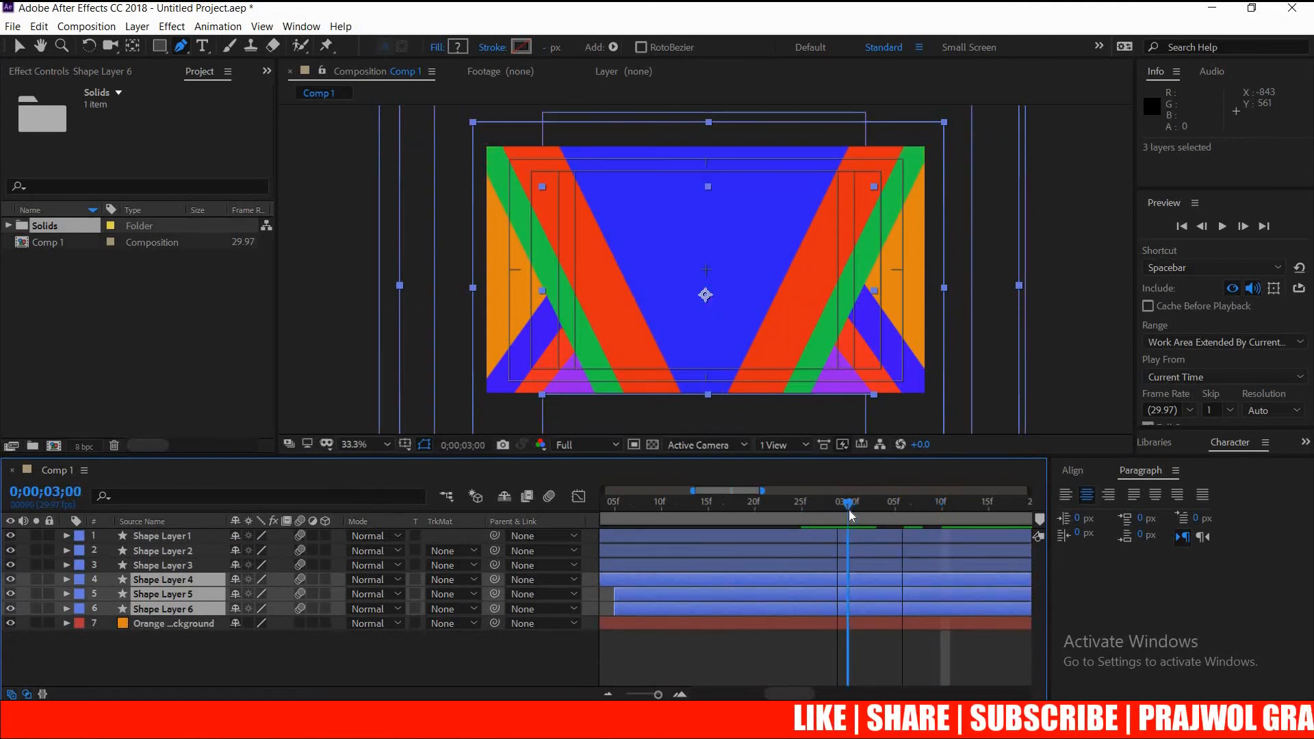
{"action": "key", "text": "p"}
{"action": "left_click", "coordinate": [110, 594]}
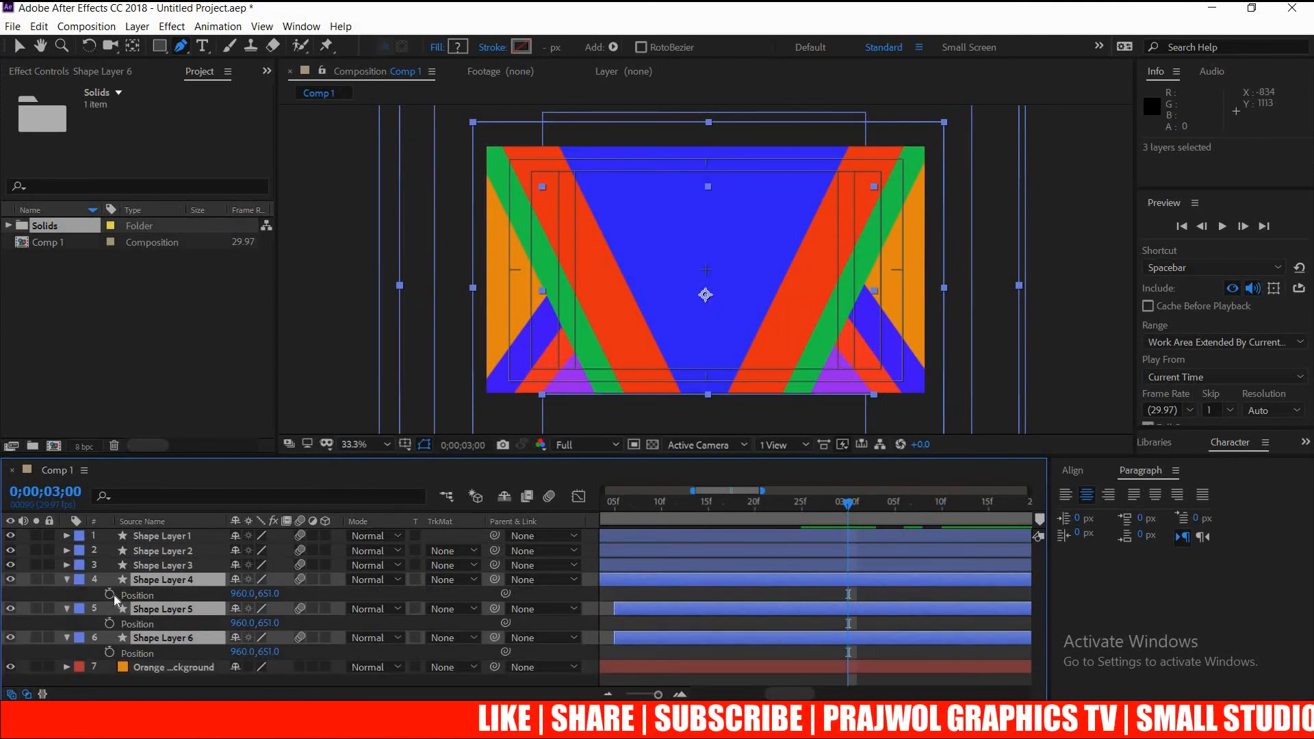
Move Shape Layers 4, 5 and 6 down out of the frame at 0;00;03;10 by setting their Y position to 2093
{"action": "left_click_drag", "start_coordinate": [849, 506], "coordinate": [940, 508]}
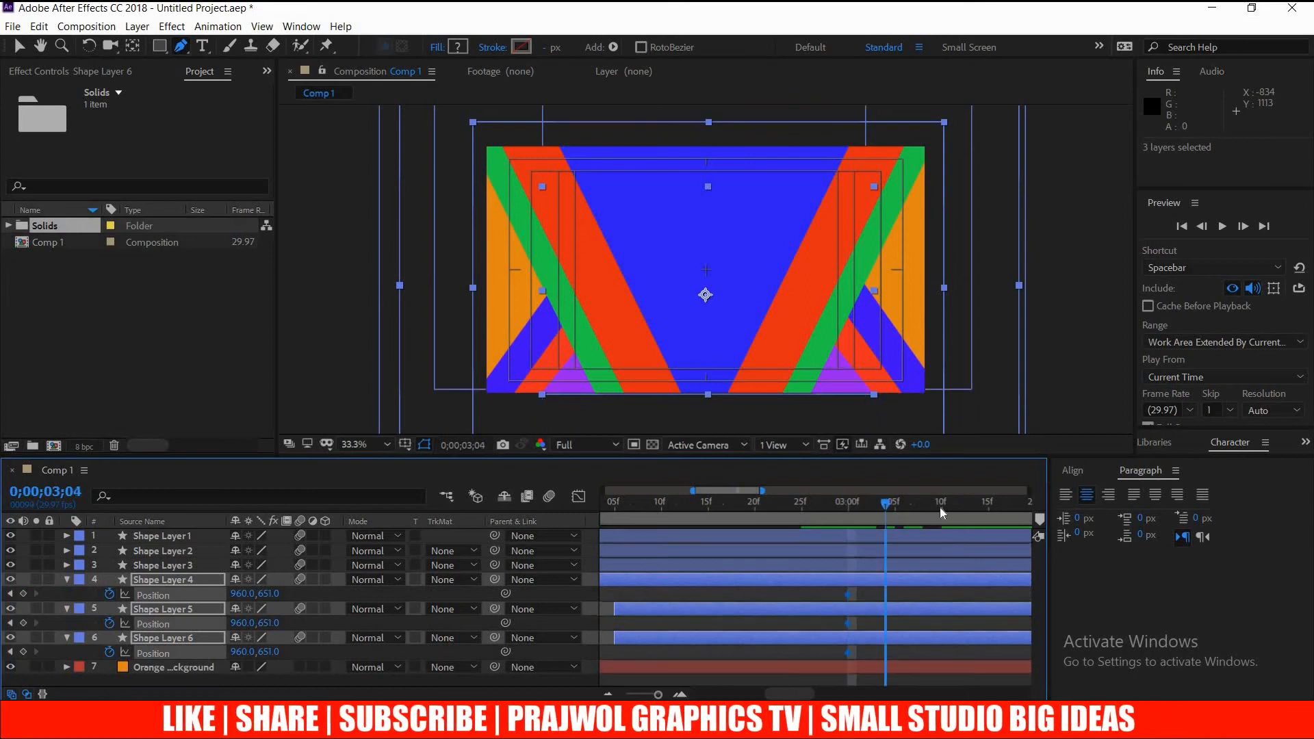
{"action": "left_click_drag", "start_coordinate": [268, 595], "coordinate": [620, 589]}
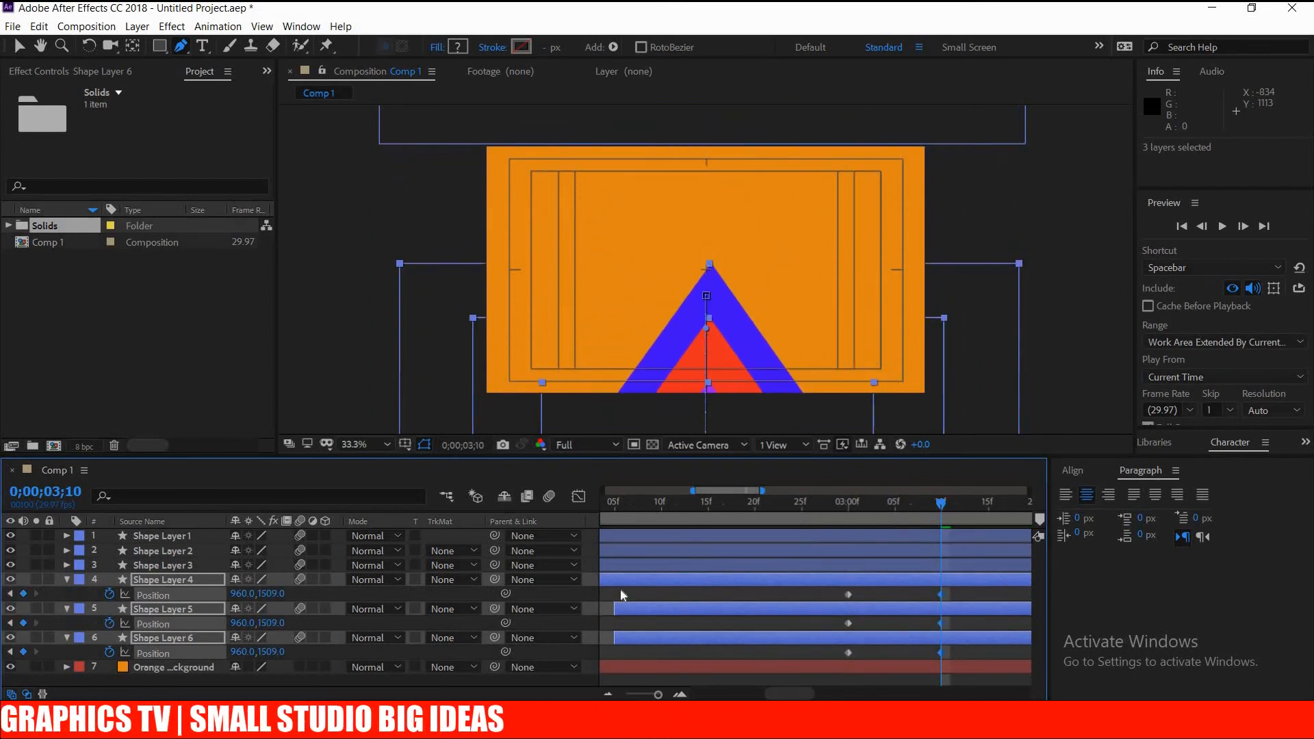
{"action": "left_click_drag", "start_coordinate": [351, 591], "coordinate": [481, 591]}
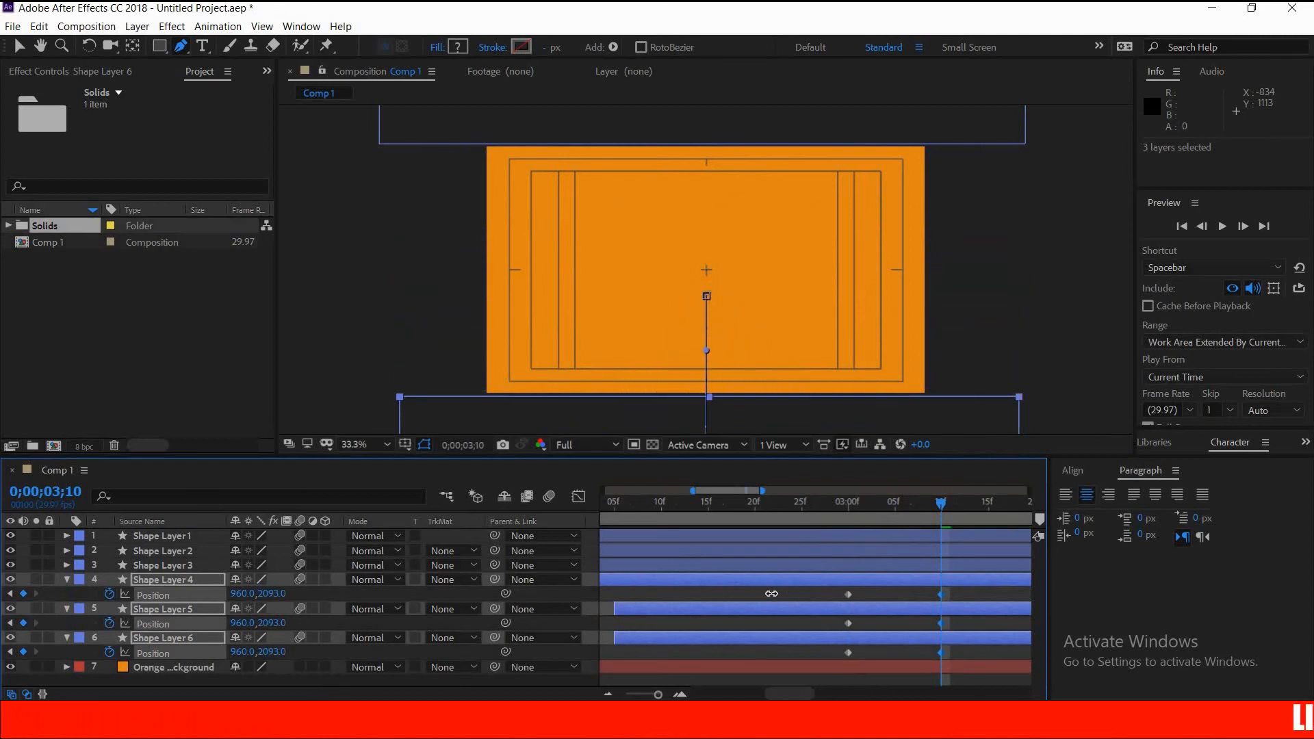
Apply Easy Ease to the position keyframes of Shape Layers 4, 5 and 6 and collapse the layers
{"action": "left_click", "coordinate": [848, 624], "text": "shift"}
{"action": "left_click", "coordinate": [849, 653], "text": "shift"}
{"action": "right_click", "coordinate": [848, 593]}
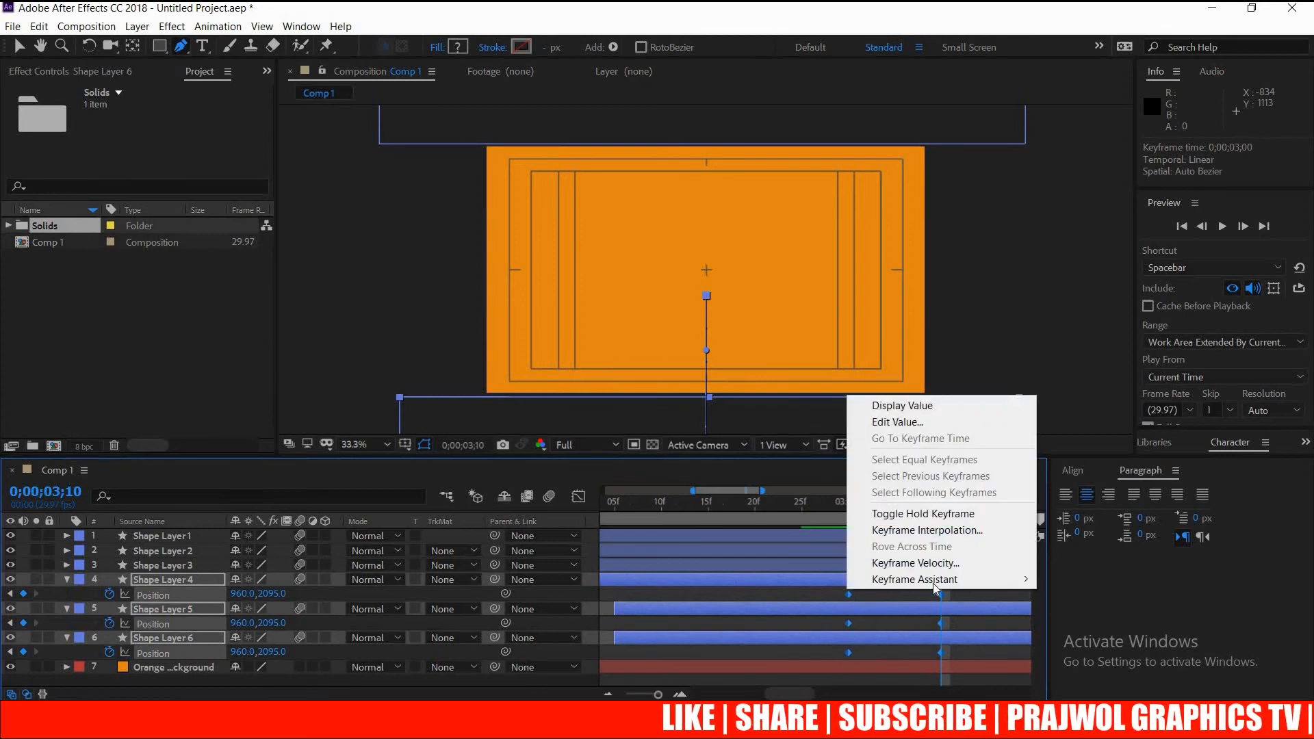
{"action": "mouse_move", "coordinate": [933, 583]}
{"action": "left_click", "coordinate": [1078, 625]}
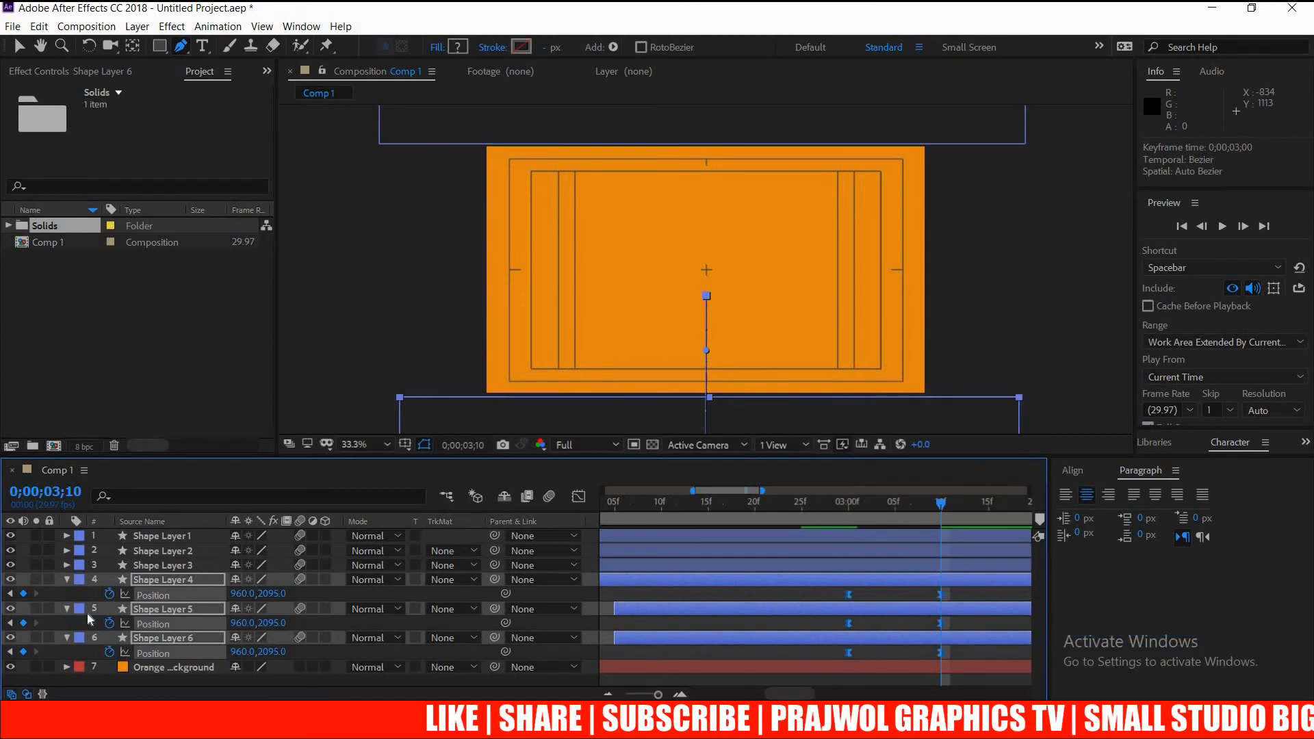
{"action": "left_click", "coordinate": [67, 580]}
Preview the triangle animation from the start of the composition through the exit of all shape layers
{"action": "left_click_drag", "start_coordinate": [942, 504], "coordinate": [236, 473]}
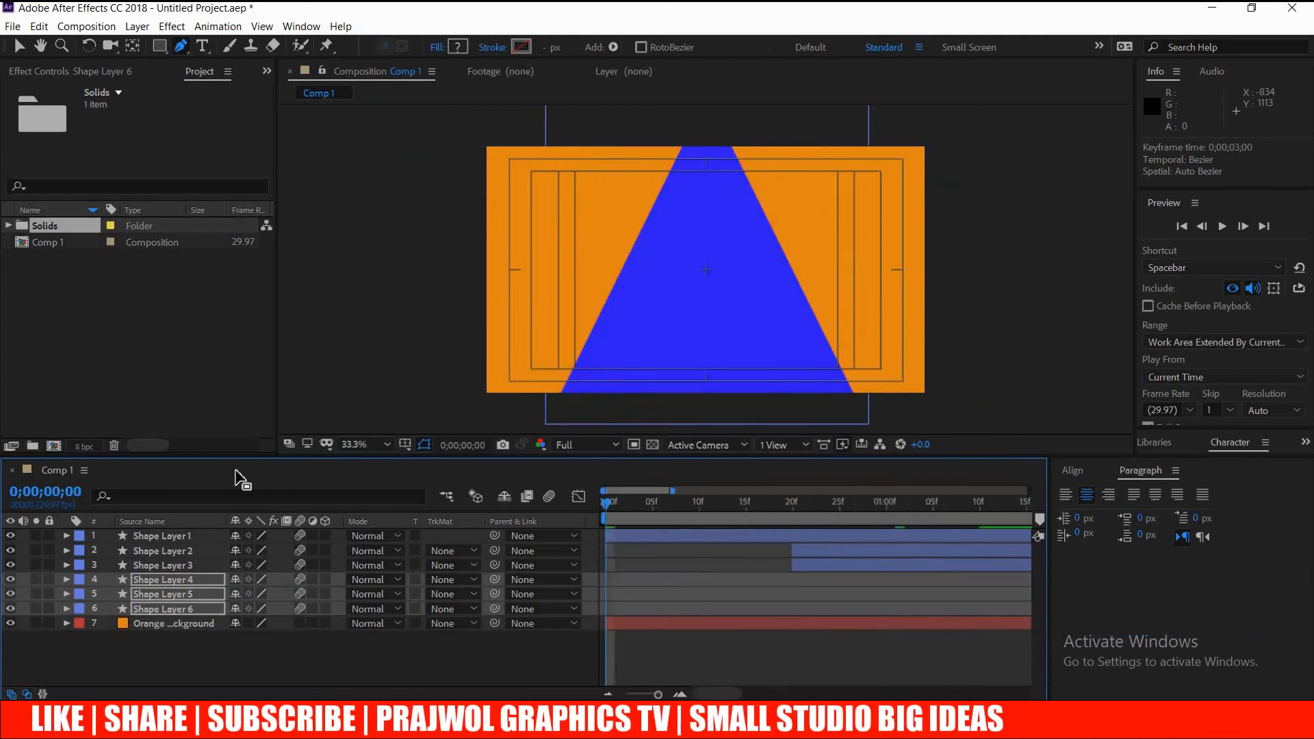
{"action": "left_click", "coordinate": [695, 659]}
{"action": "key", "text": "space"}
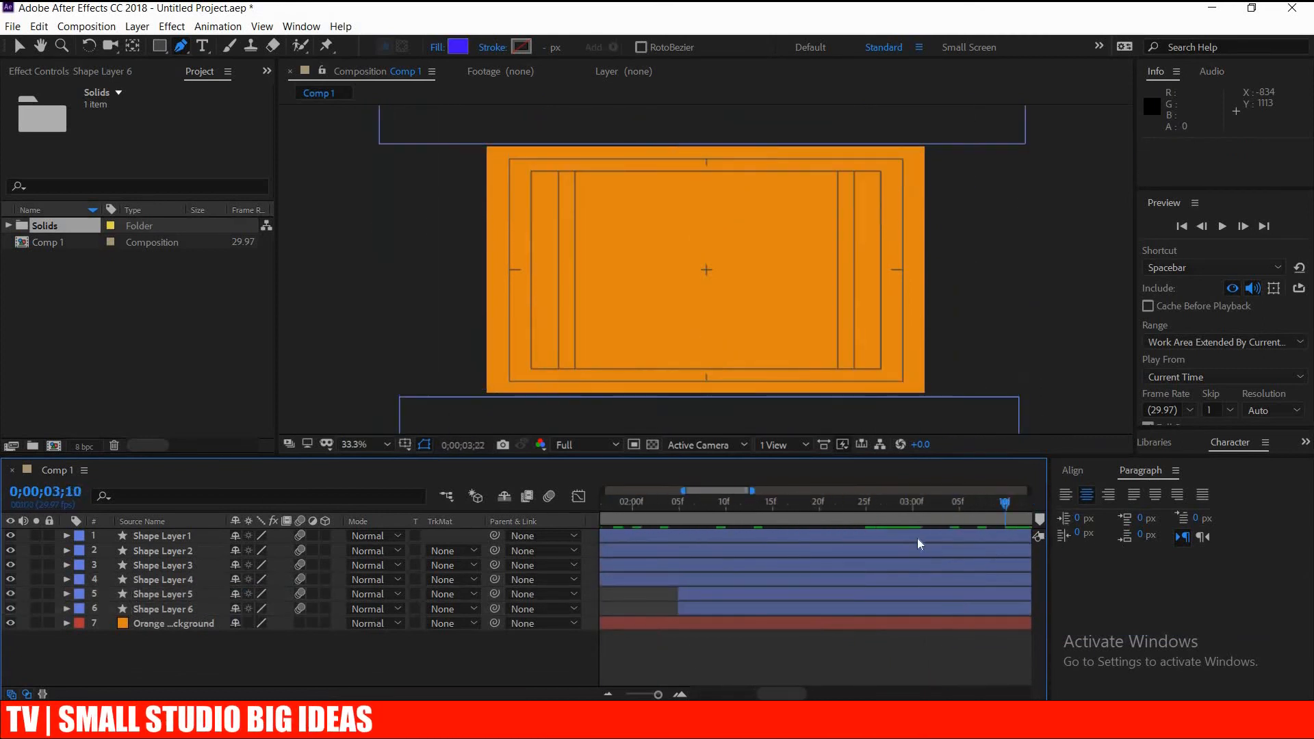
Add a text layer with the creator's first name in capitals at 0;00;03;00 and move it to the centre of the frame
{"action": "left_click_drag", "start_coordinate": [917, 538], "coordinate": [915, 506]}
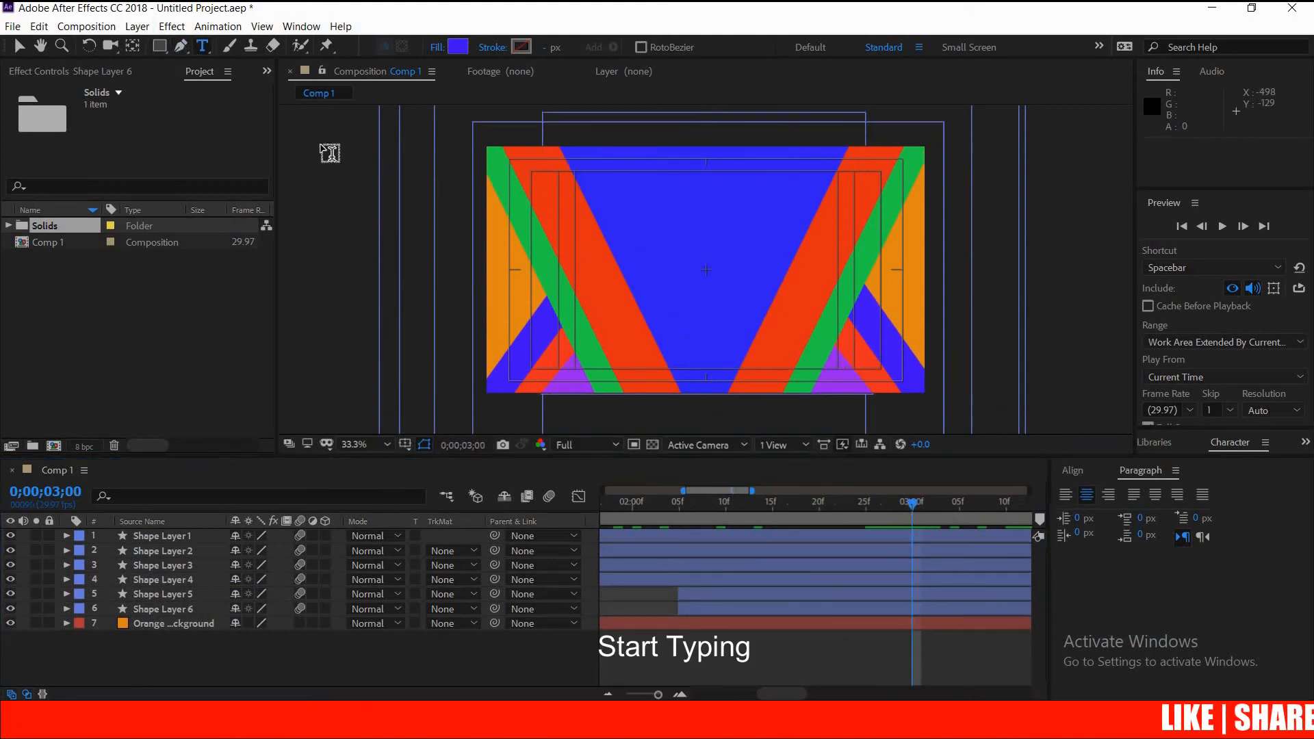
{"action": "left_click", "coordinate": [631, 272]}
{"action": "type", "text": "PRAJWOLL"}
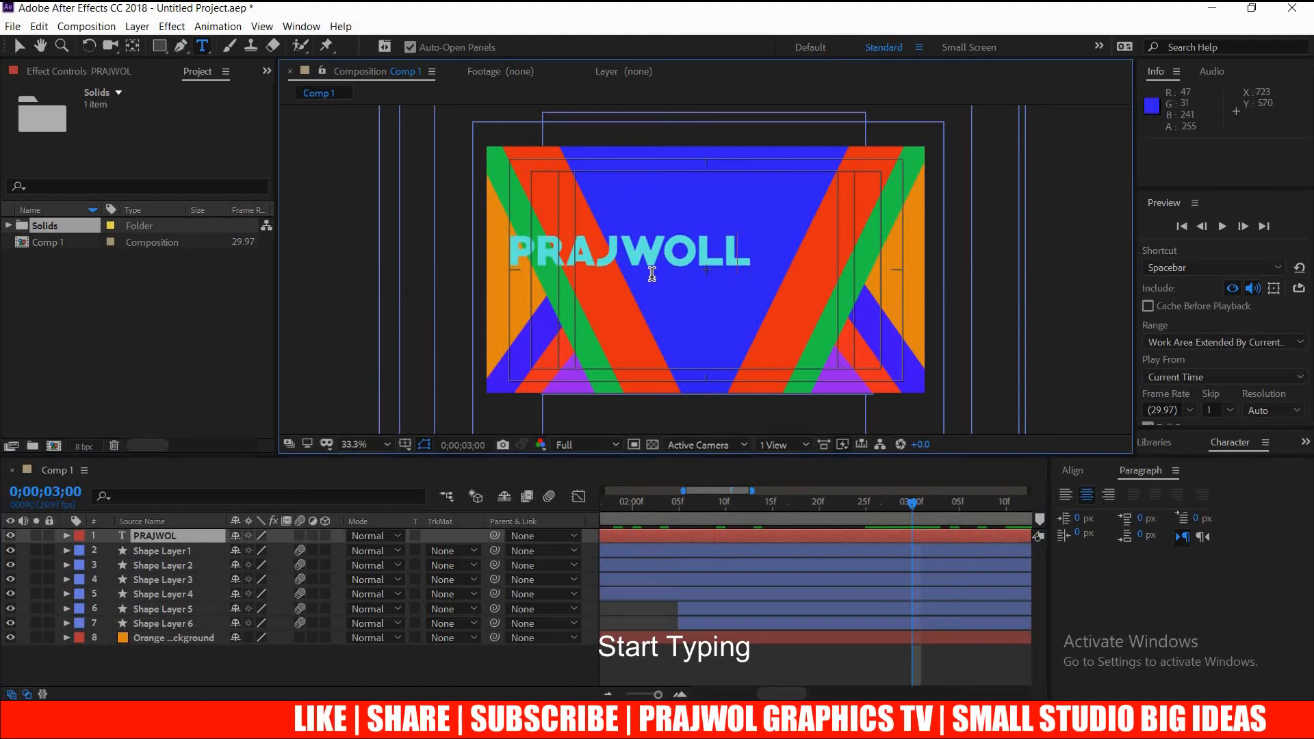
{"action": "key", "text": "BackSpace"}
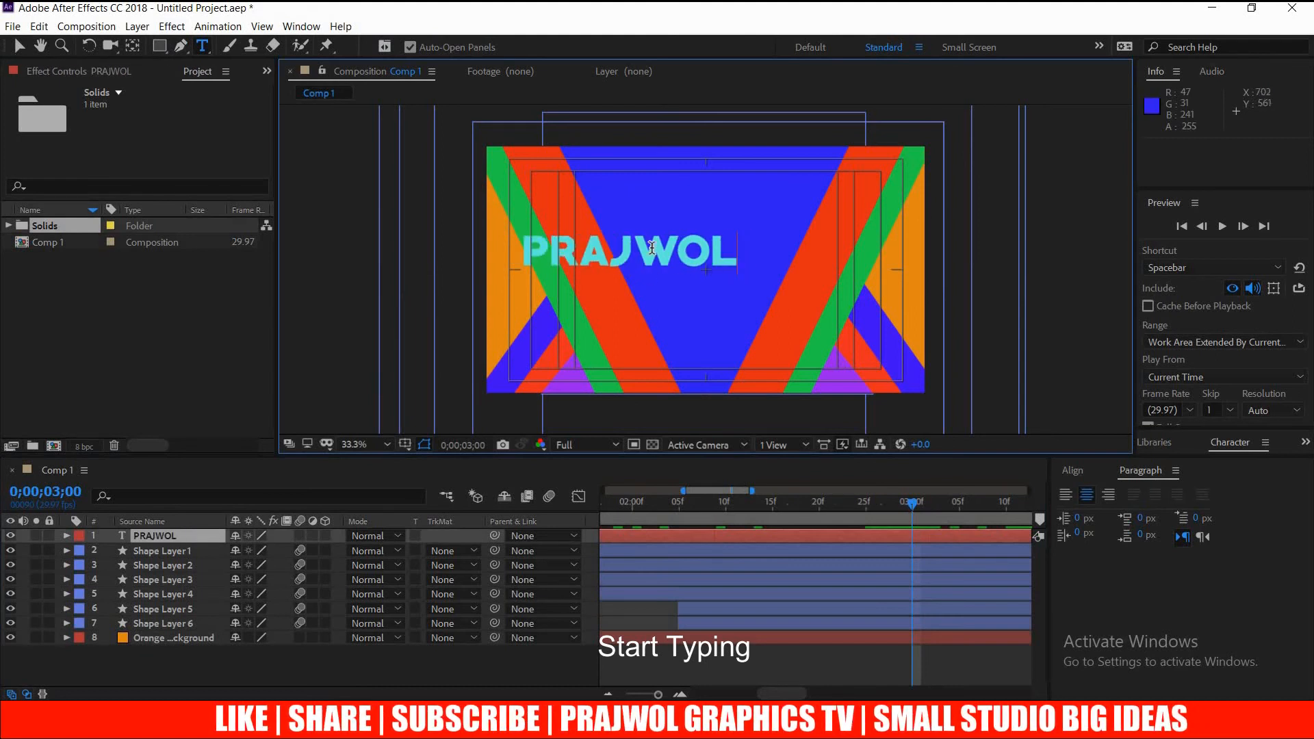
{"action": "key", "text": "Escape"}
{"action": "key", "text": "v"}
{"action": "left_click_drag", "start_coordinate": [657, 256], "coordinate": [733, 265]}
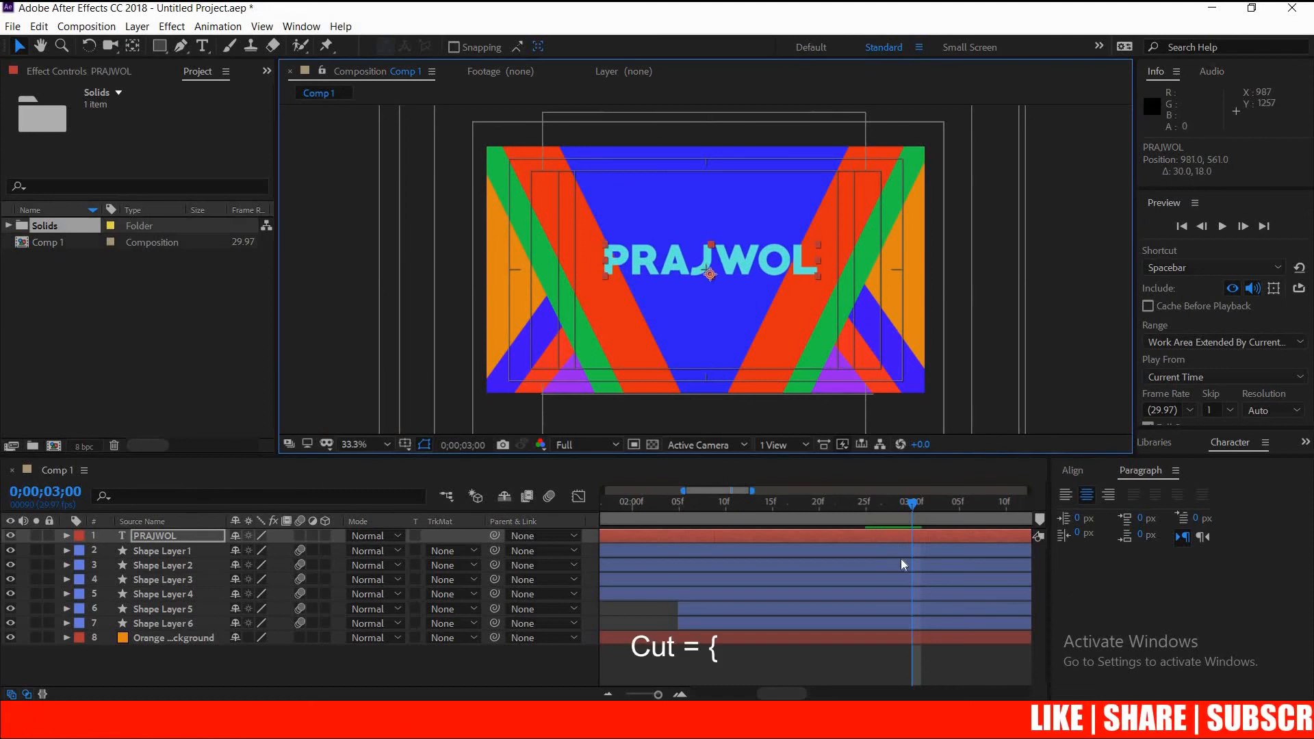
Trim the text layer's start to 0;00;03;00 and add a scale keyframe of 0% there
{"action": "key", "text": "p"}
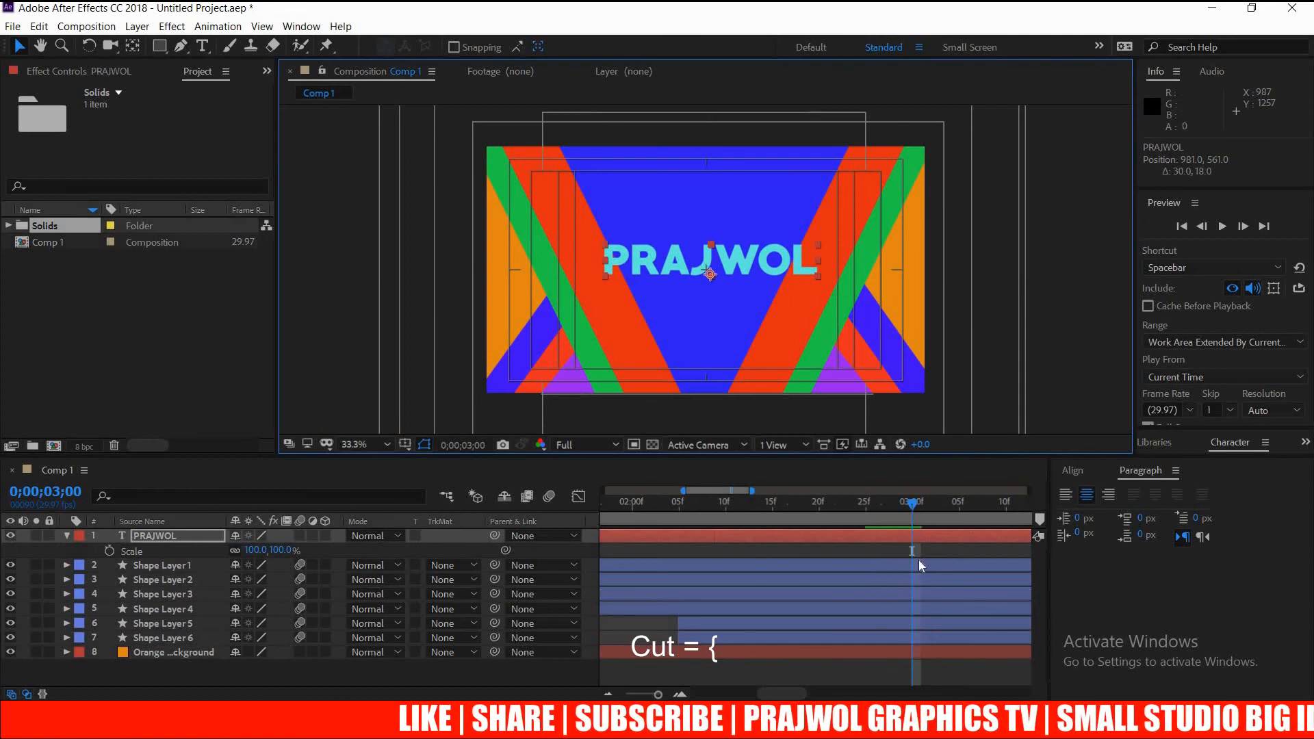
{"action": "key", "text": "alt+bracketleft"}
{"action": "left_click", "coordinate": [109, 551]}
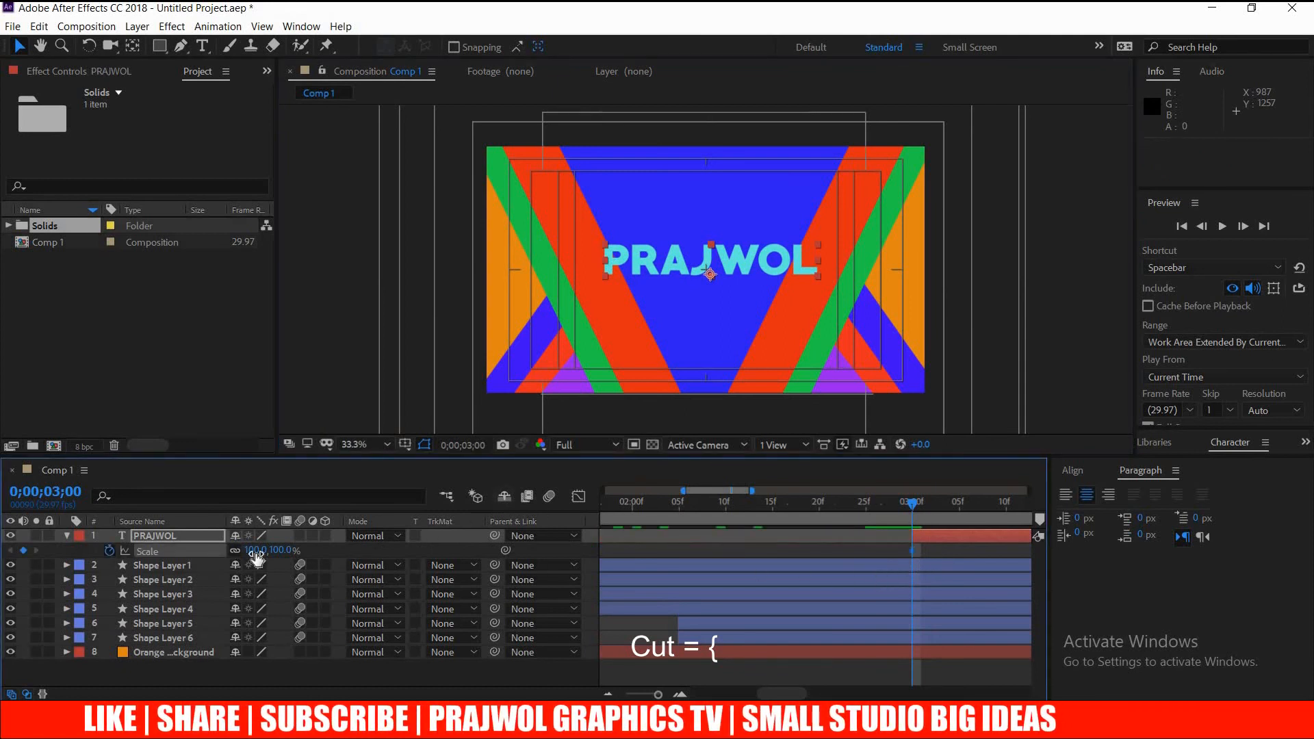
{"action": "left_click", "coordinate": [267, 551]}
{"action": "type", "text": "0"}
{"action": "key", "text": "Return"}
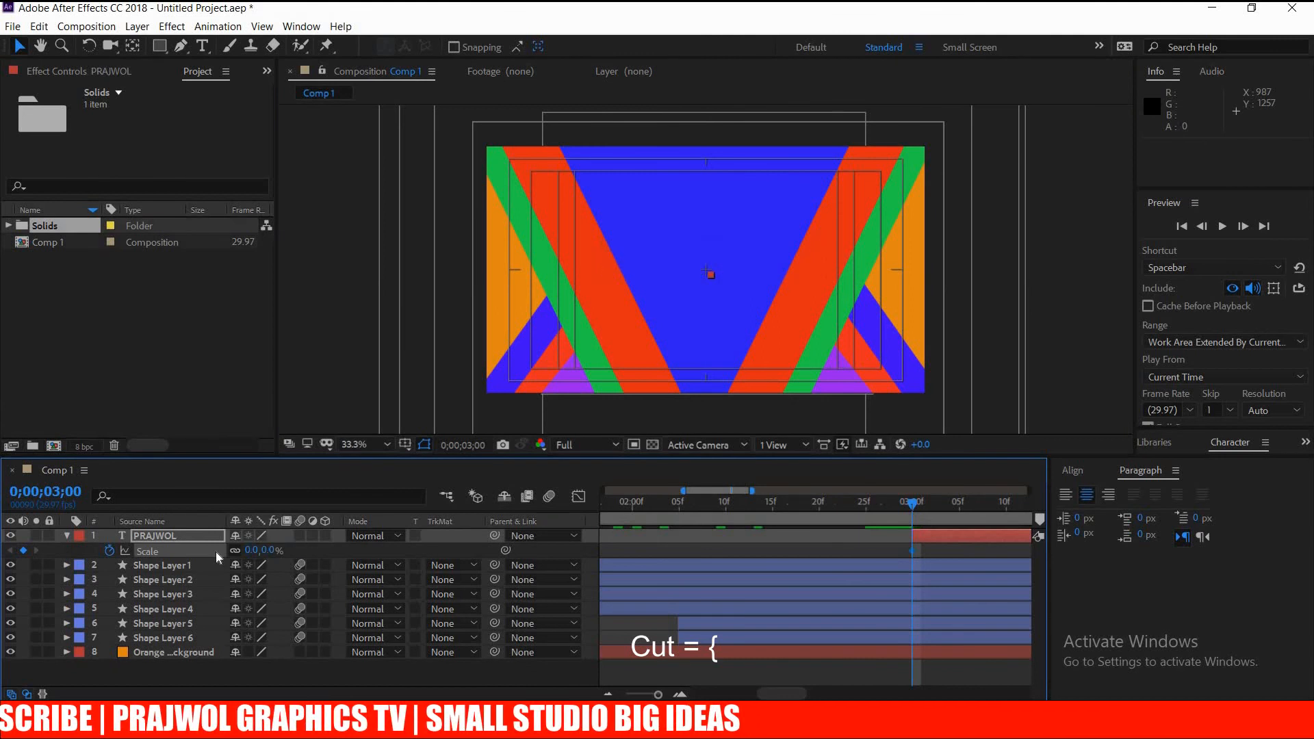
Set the text layer's scale to 100% at 0;00;03;10, with Easy Ease on its scale keyframes, and preview the animation
{"action": "left_click_drag", "start_coordinate": [913, 503], "coordinate": [1005, 506]}
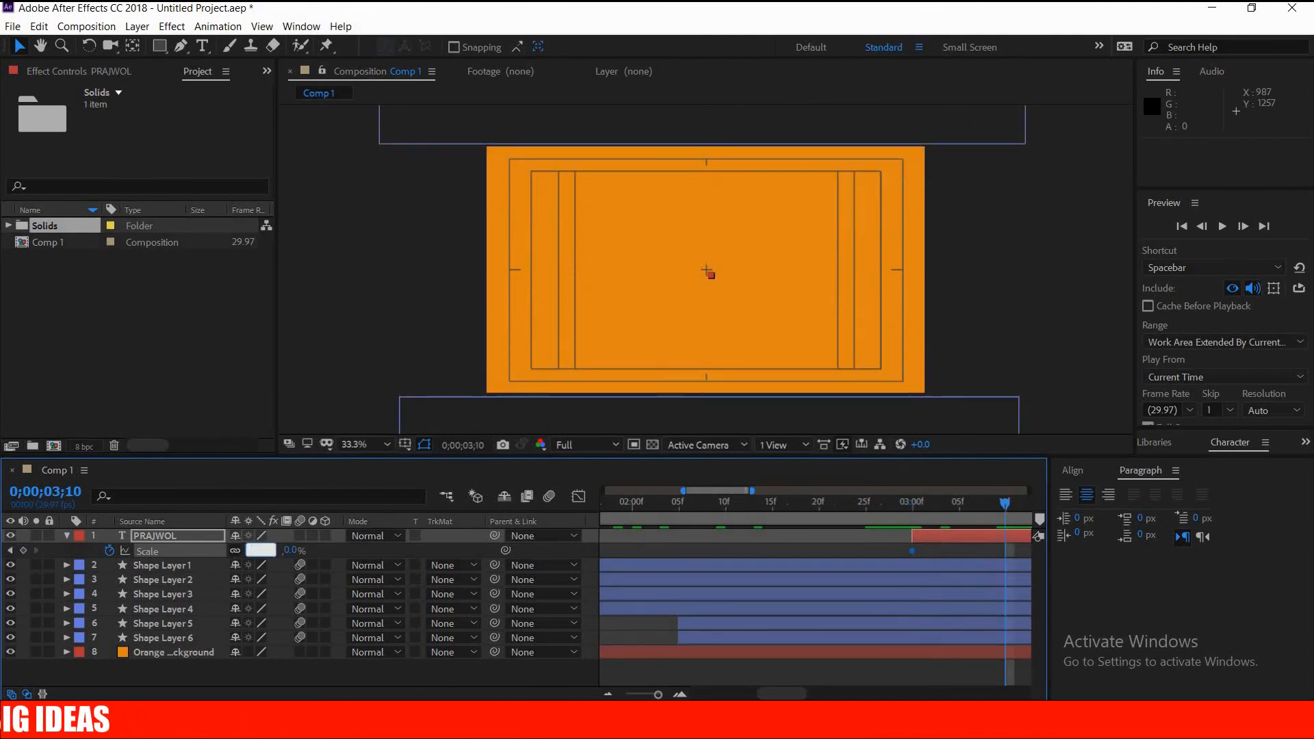
{"action": "right_click", "coordinate": [913, 551]}
{"action": "mouse_move", "coordinate": [979, 541]}
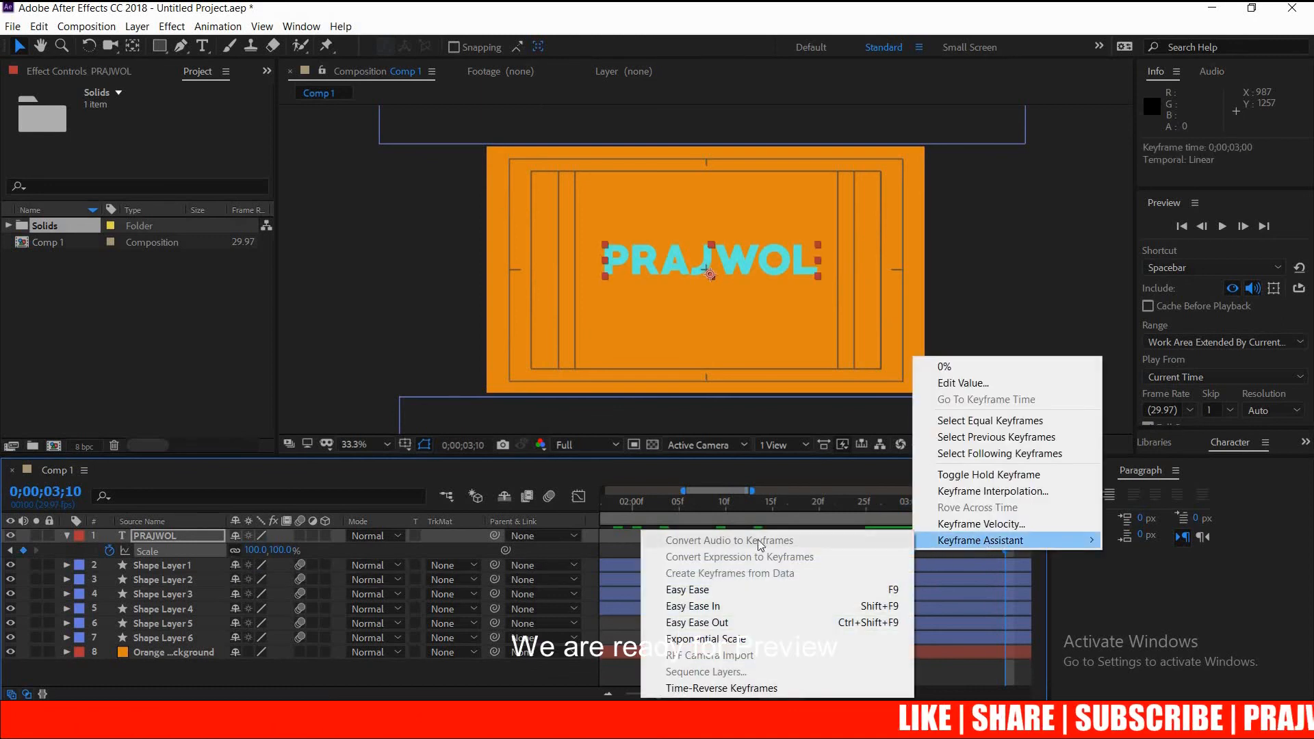
{"action": "left_click", "coordinate": [688, 589]}
{"action": "key", "text": "space"}
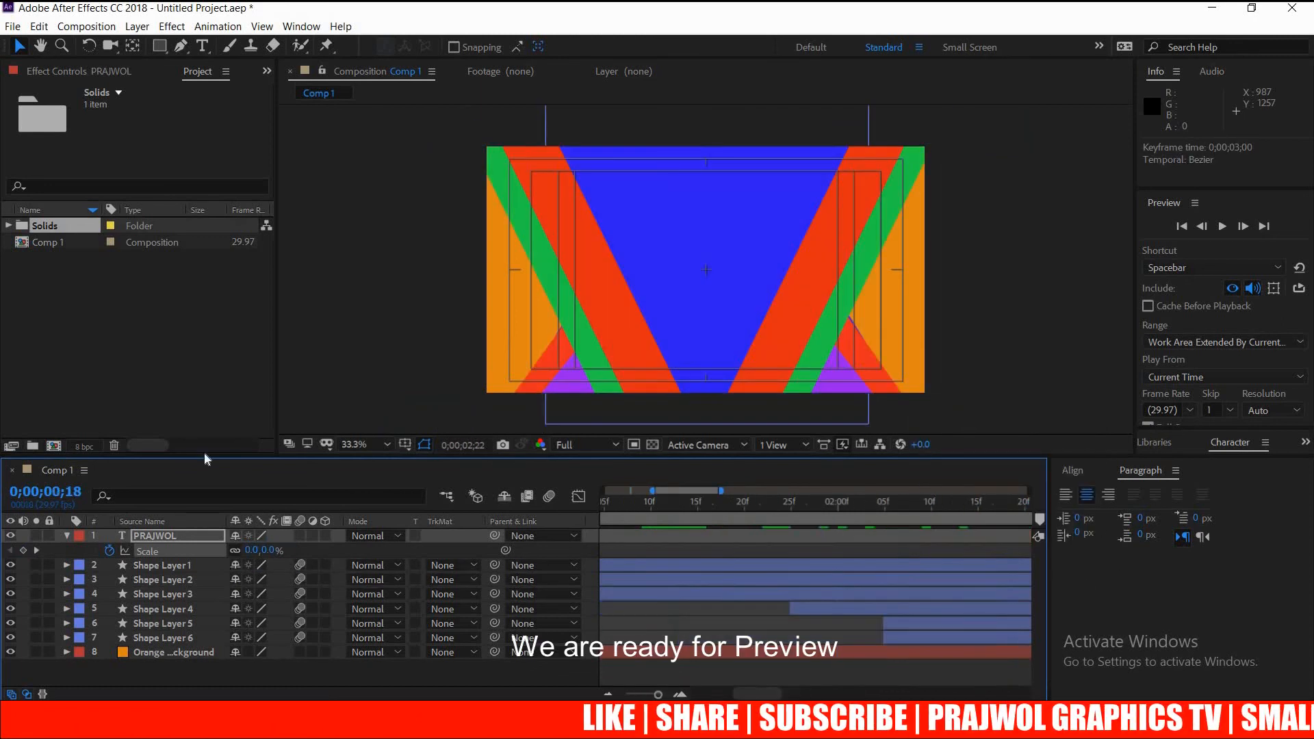